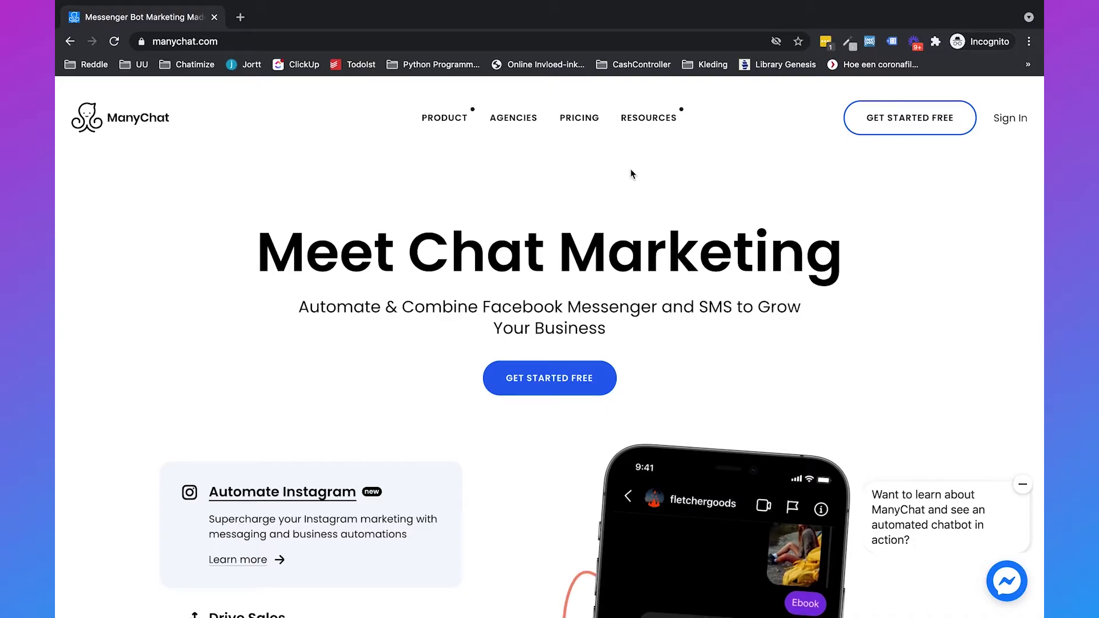
Step: Sign up from manychat.com and reach the Chatimize Test account's Automation Flows list
{"action": "left_click", "coordinate": [559, 44]}
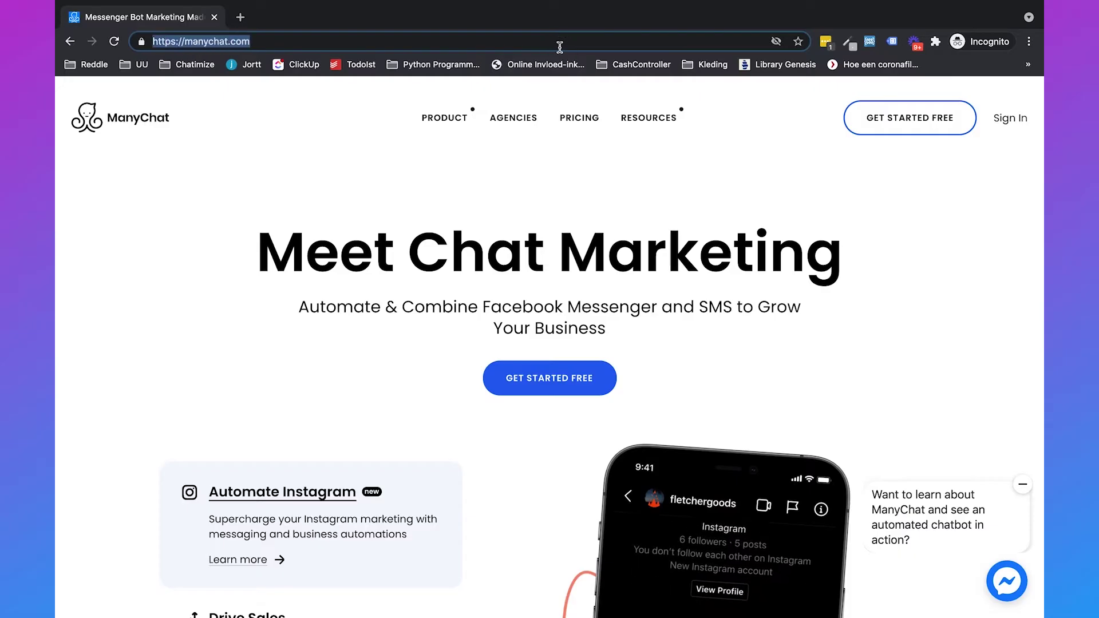
{"action": "left_click", "coordinate": [776, 198]}
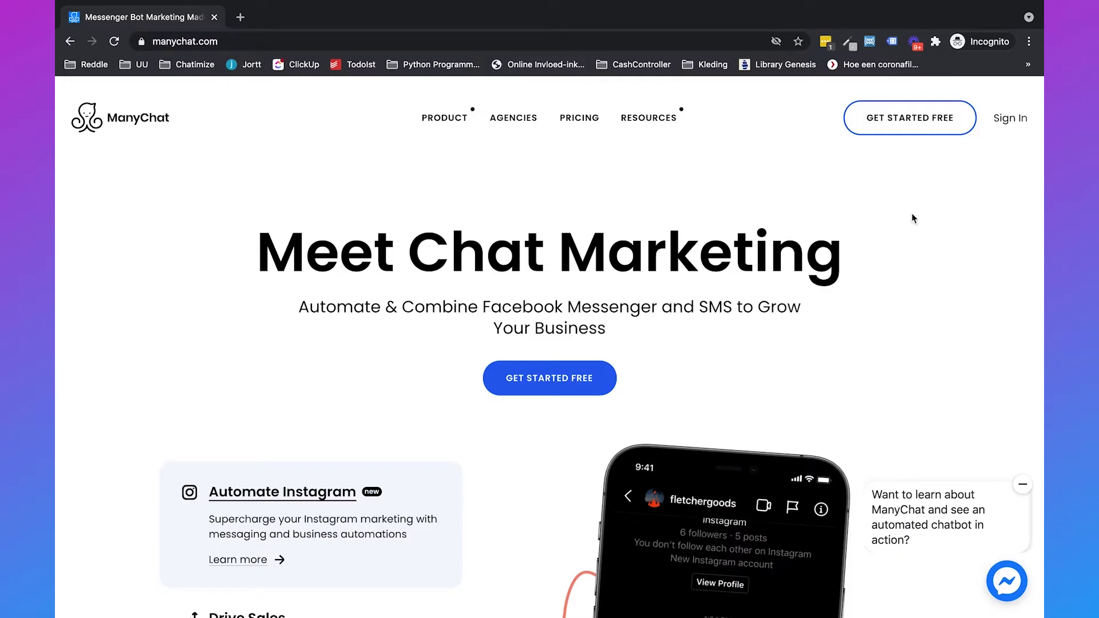
{"action": "left_click", "coordinate": [905, 121]}
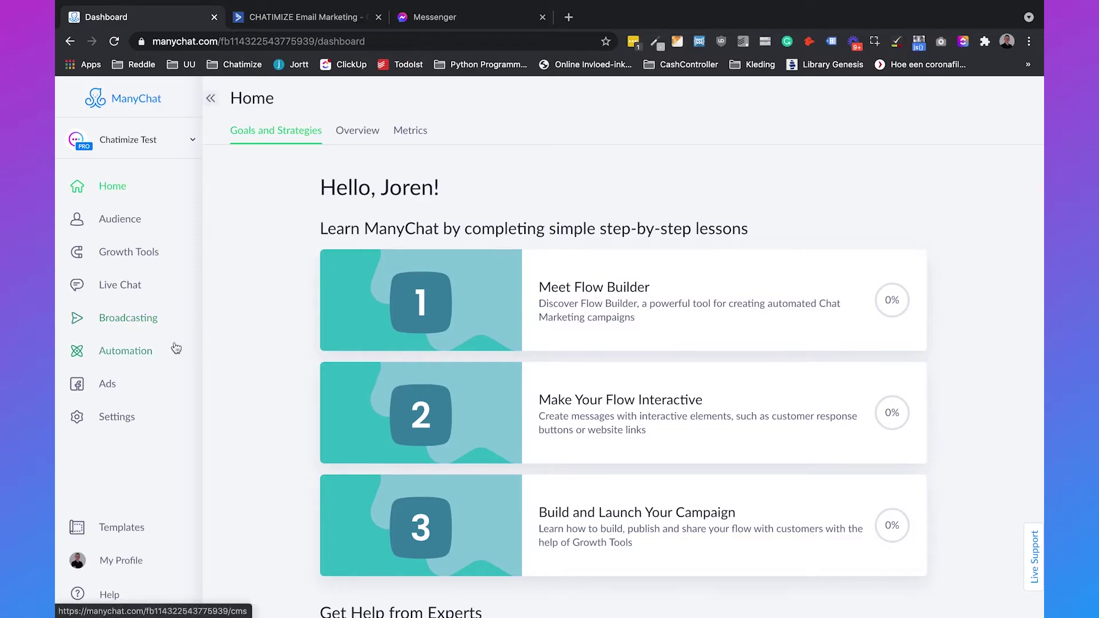
{"action": "left_click", "coordinate": [163, 351]}
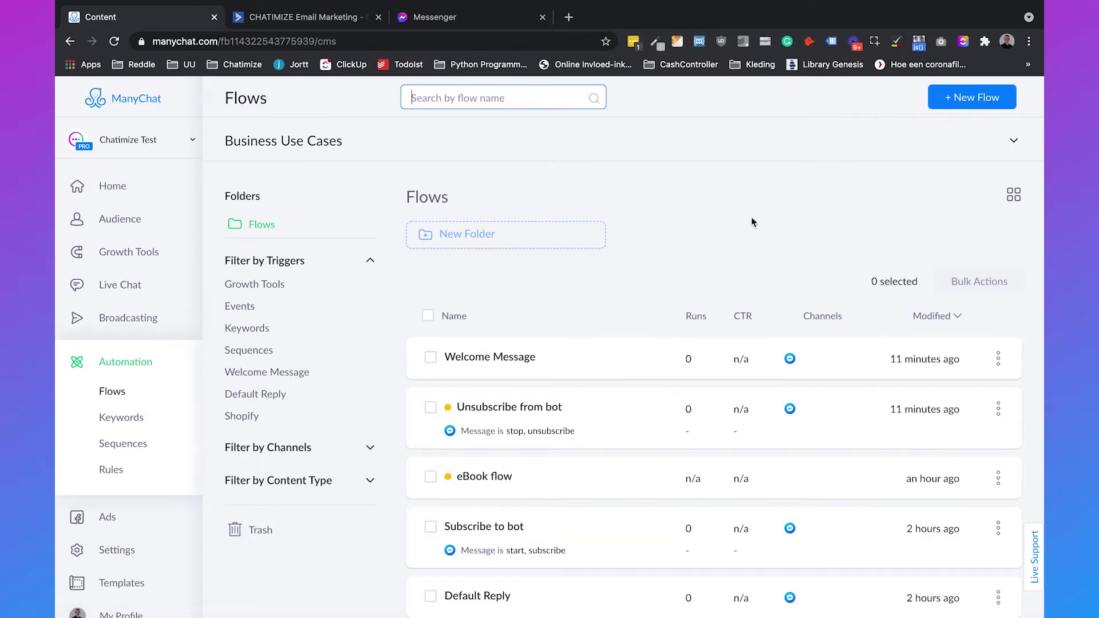
Step: Create a new empty flow named 'eBook flow'
{"action": "left_click", "coordinate": [980, 99]}
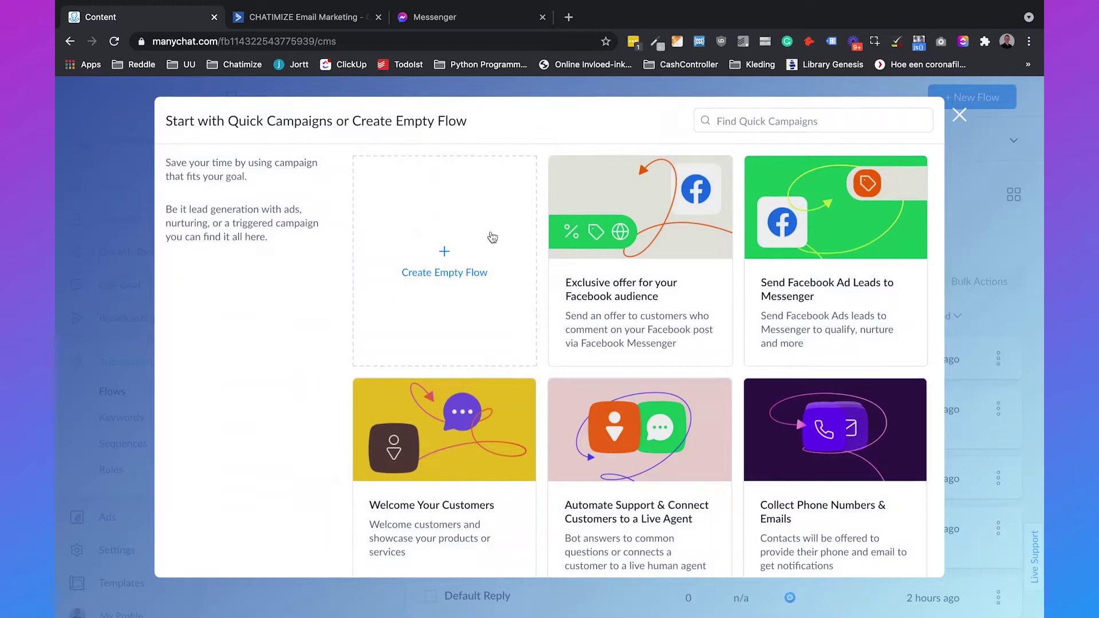
{"action": "left_click", "coordinate": [431, 238]}
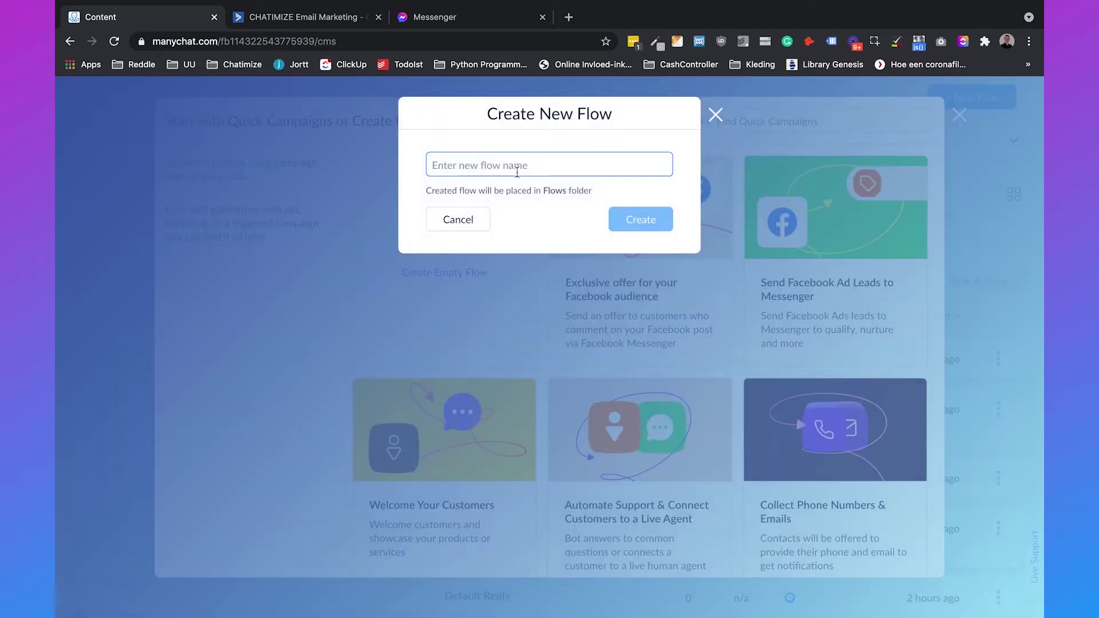
{"action": "type", "text": "eBook flow"}
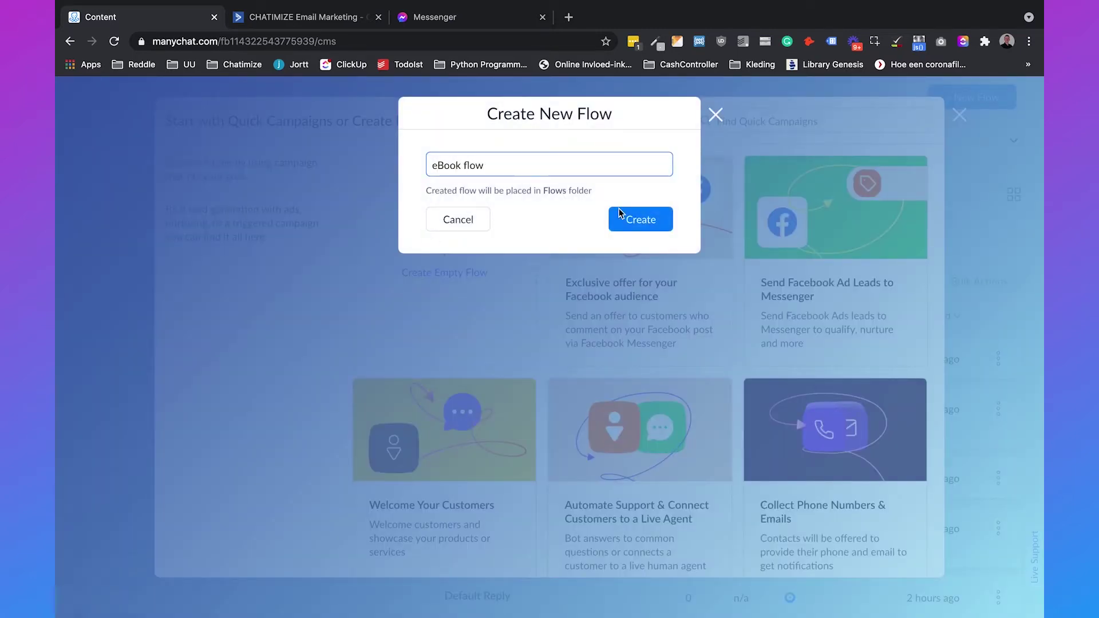
{"action": "left_click", "coordinate": [640, 220]}
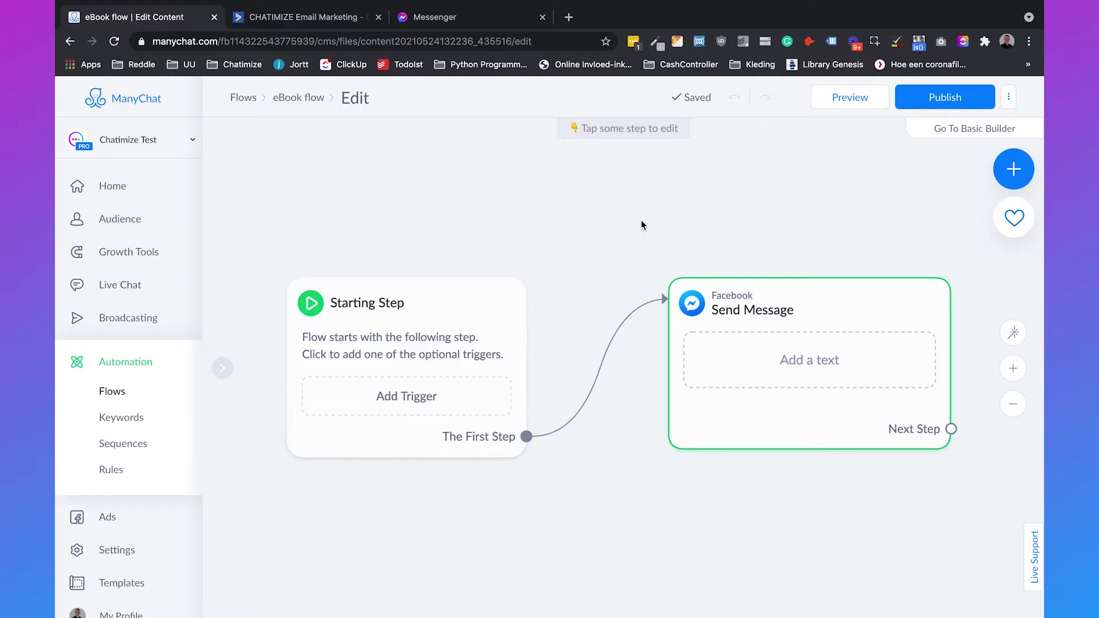
Step: Set the Send Message content type to Other, delete its text block and add a User Input question
{"action": "left_click", "coordinate": [829, 301]}
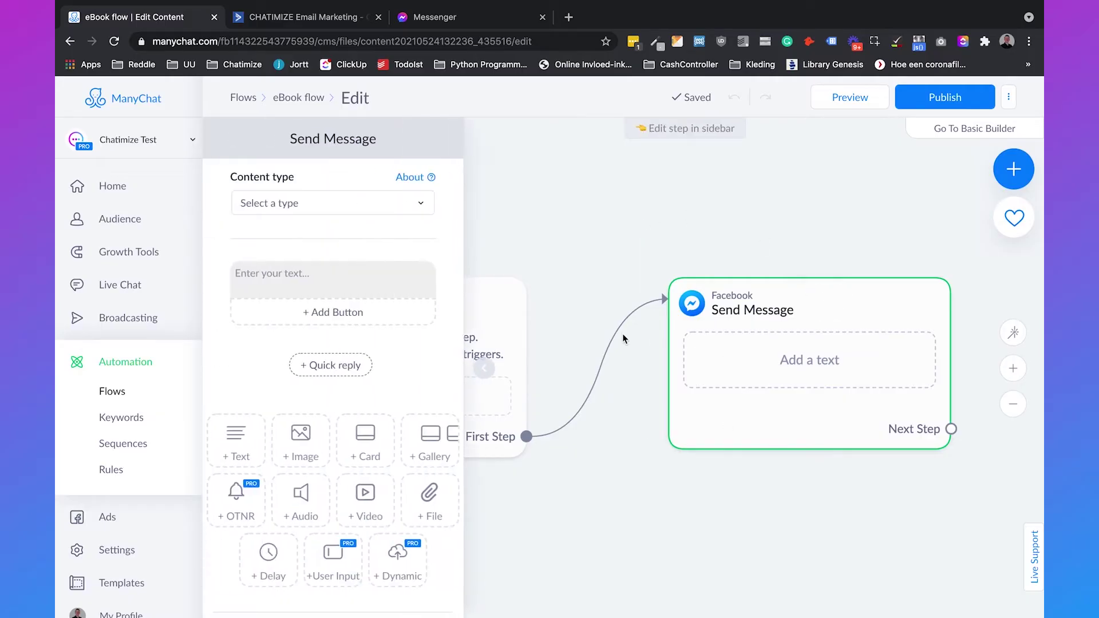
{"action": "left_click", "coordinate": [288, 205]}
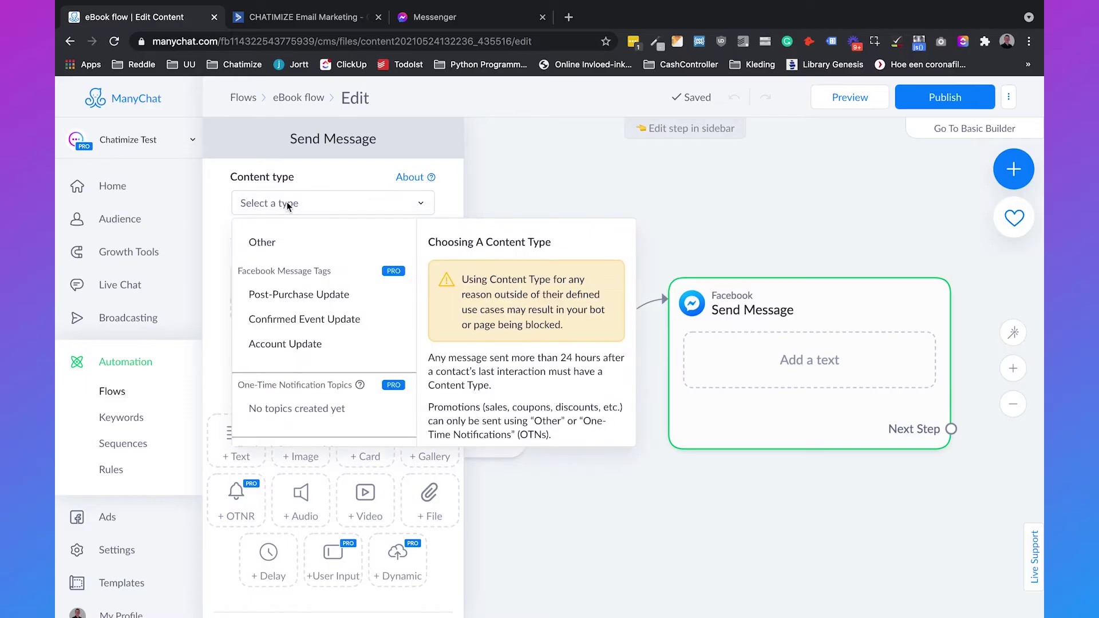
{"action": "left_click", "coordinate": [262, 242]}
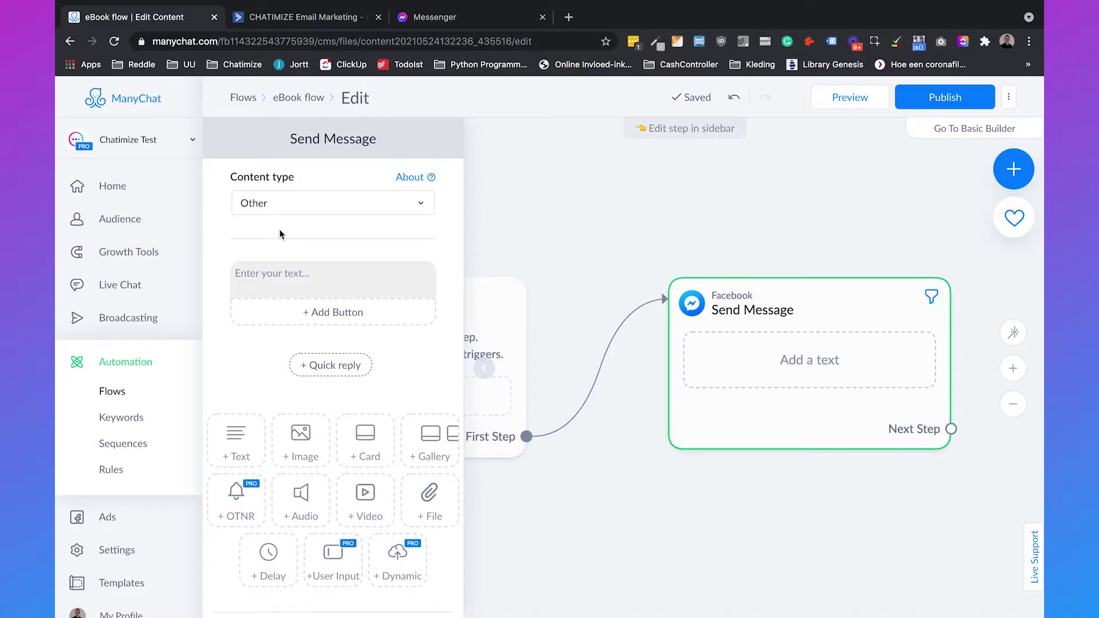
{"action": "left_click", "coordinate": [448, 269]}
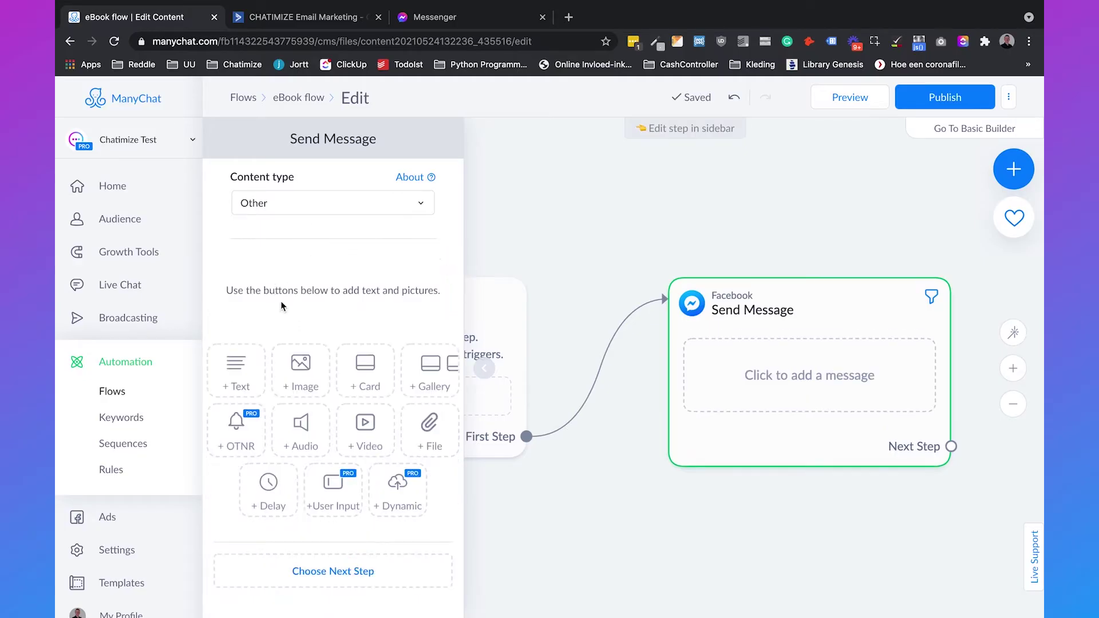
{"action": "left_click", "coordinate": [351, 468]}
{"action": "left_click", "coordinate": [341, 295]}
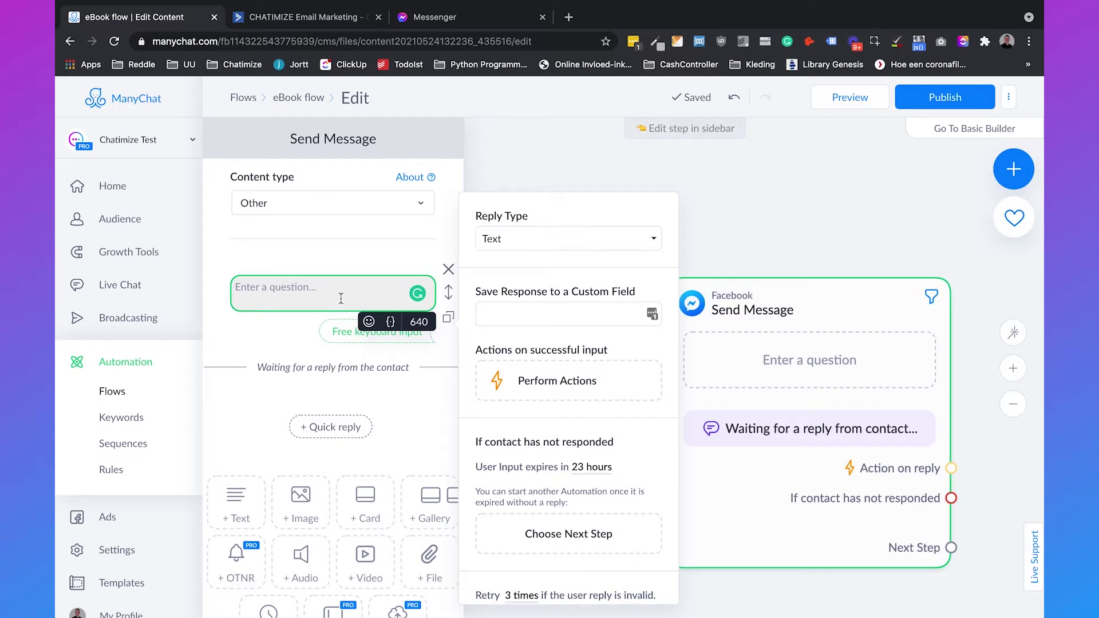
Step: Write 'Thank you for your interest in our eBook, {First Name}.' then 'To what email can we send it to?'
{"action": "type", "text": "Thank you for your interest in our e"}
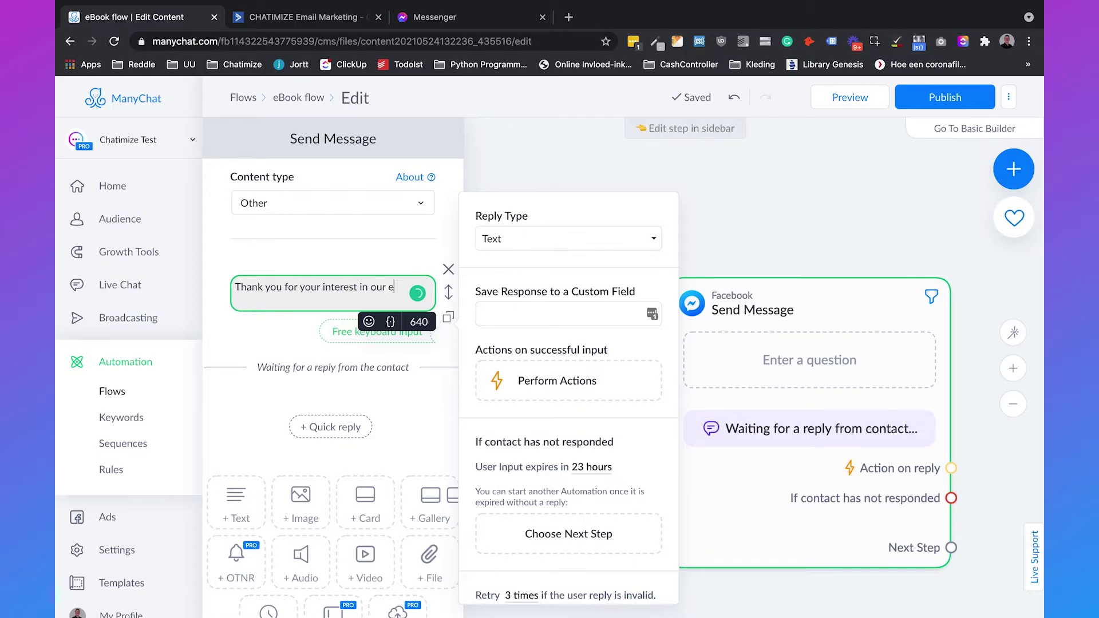
{"action": "type", "text": "Book,"}
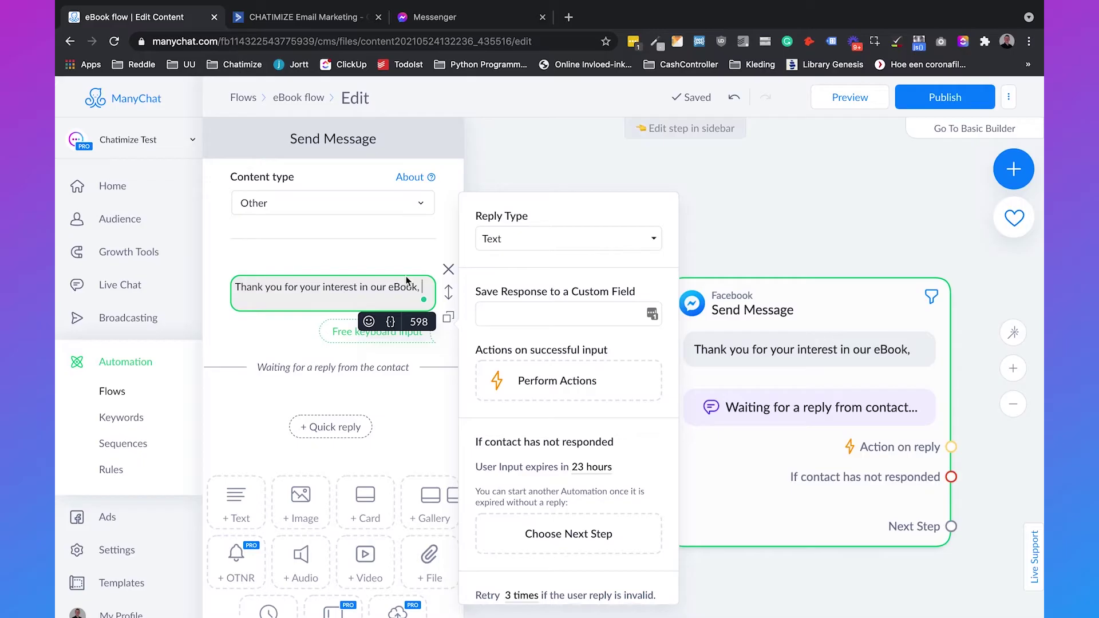
{"action": "left_click", "coordinate": [392, 323]}
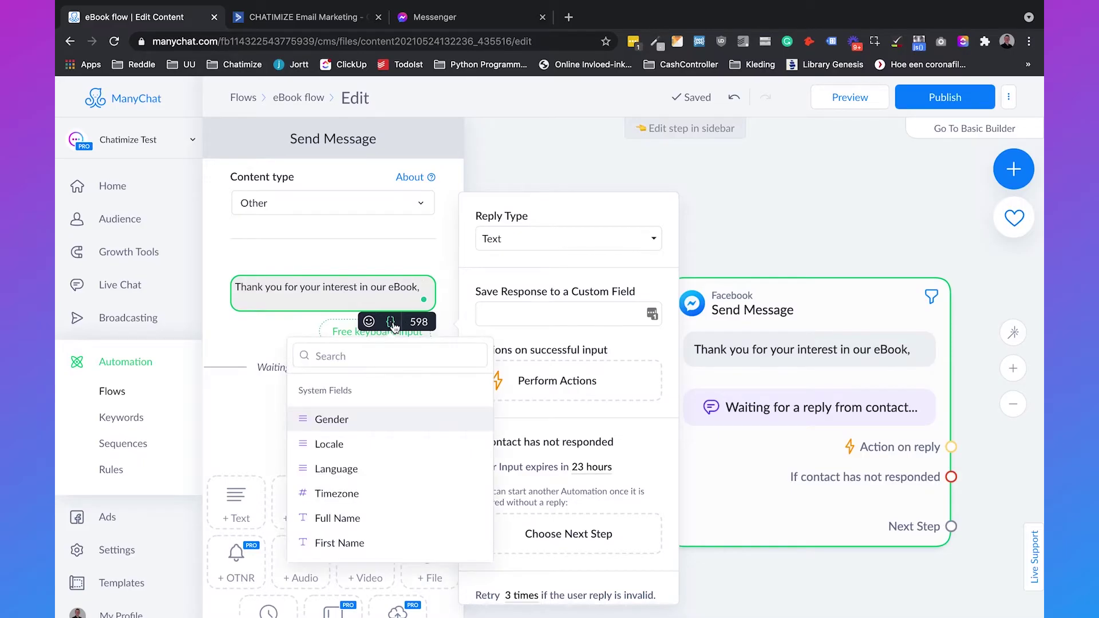
{"action": "left_click", "coordinate": [383, 356]}
{"action": "type", "text": "first"}
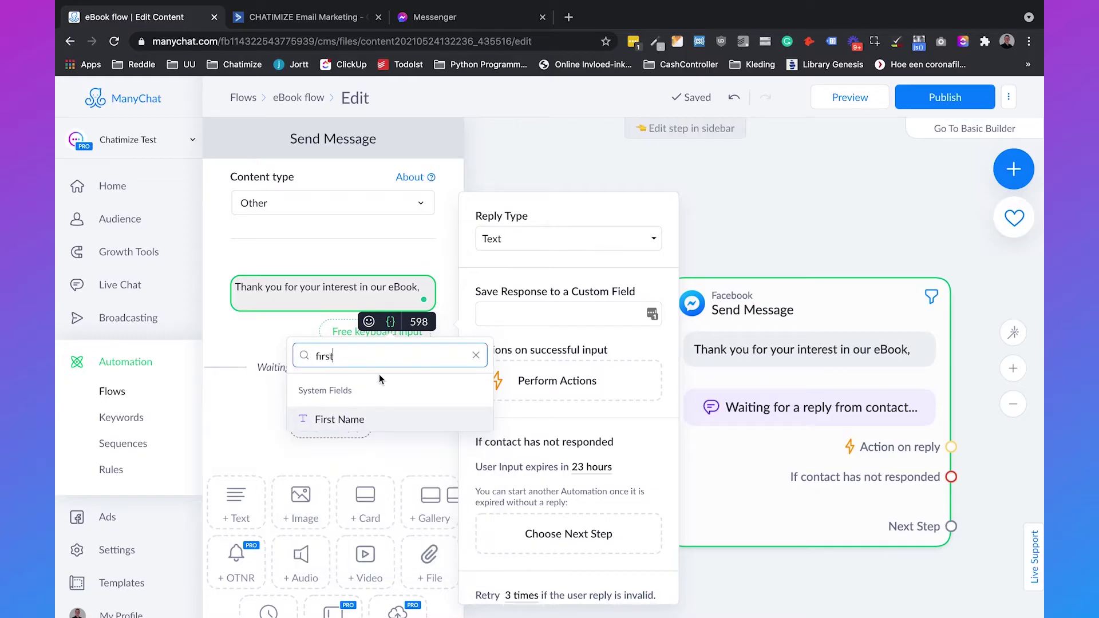
{"action": "left_click", "coordinate": [375, 421]}
{"action": "type", "text": "."}
{"action": "key", "text": "Return"}
{"action": "key", "text": "Return"}
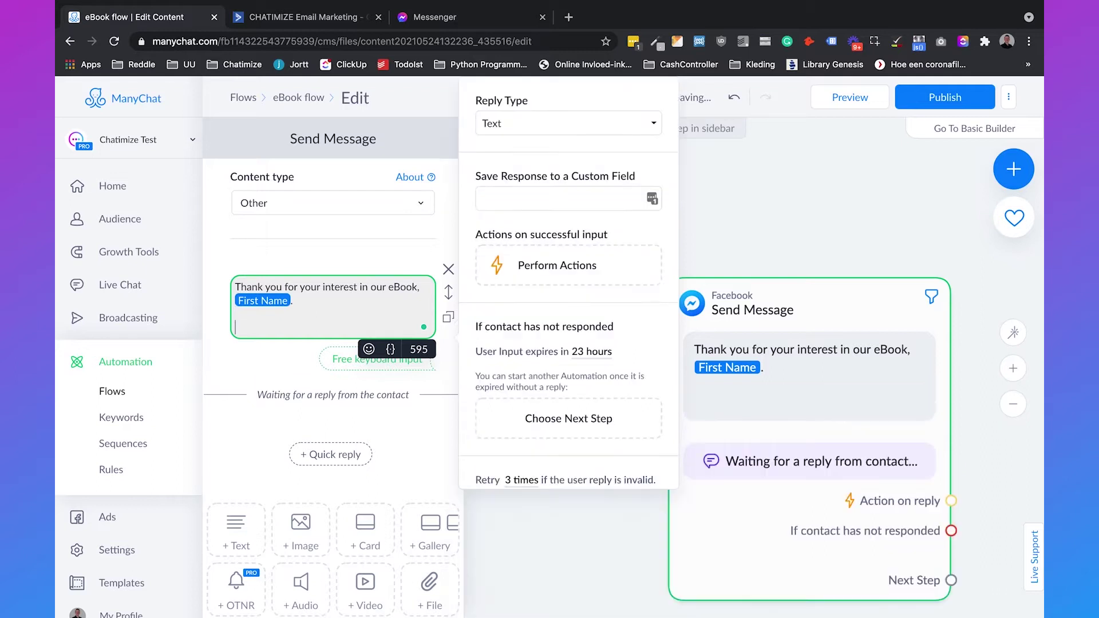
{"action": "type", "text": "To what email can we send it to?"}
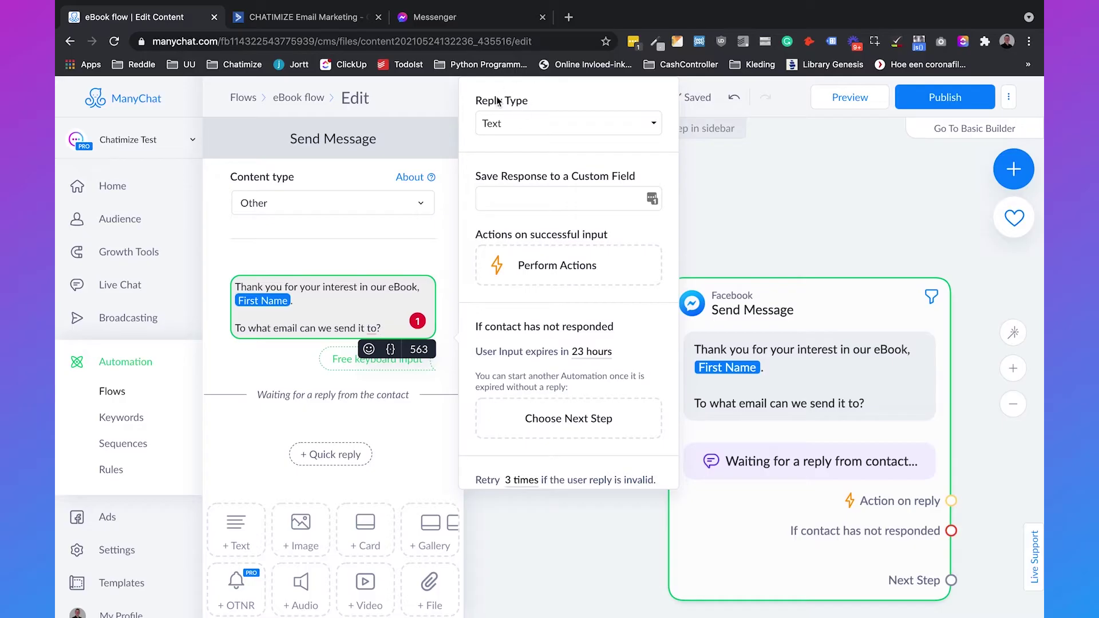
Step: Set the reply type to Email and switch off Save Email to System Field
{"action": "left_click", "coordinate": [514, 123]}
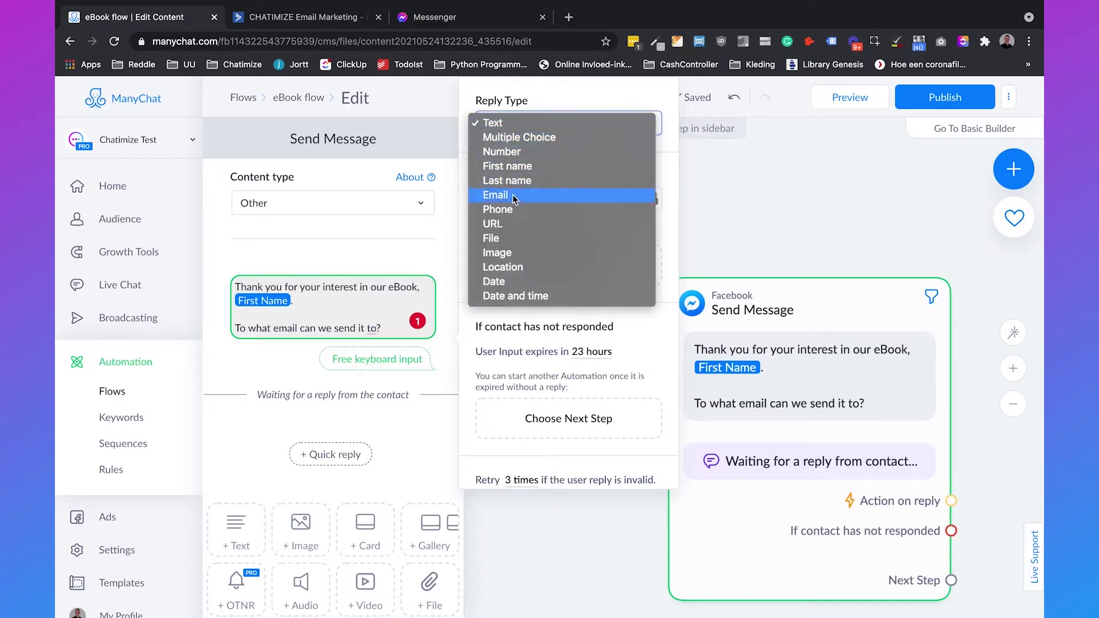
{"action": "left_click", "coordinate": [511, 195]}
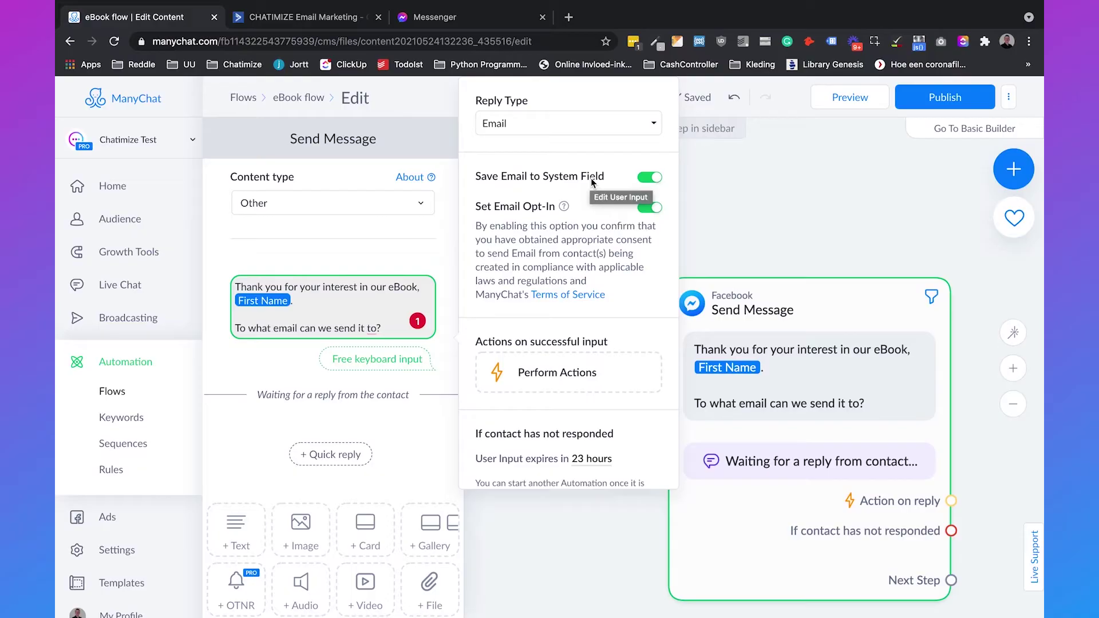
{"action": "left_click", "coordinate": [651, 179]}
{"action": "left_click", "coordinate": [534, 252]}
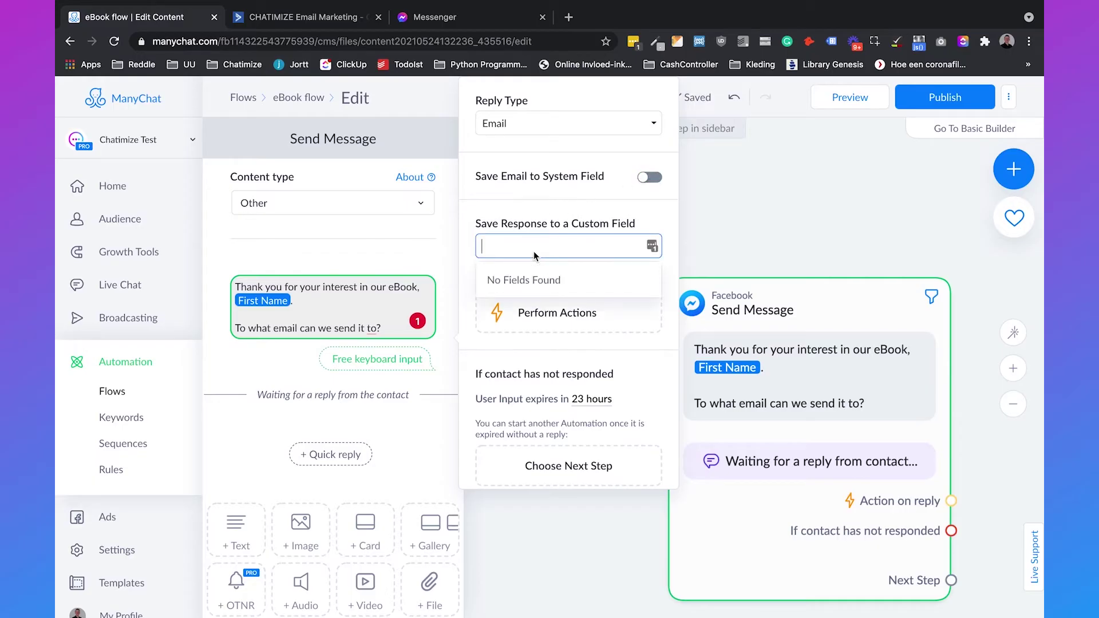
Step: Create a custom user field 'email' and store the reply in it
{"action": "type", "text": "email"}
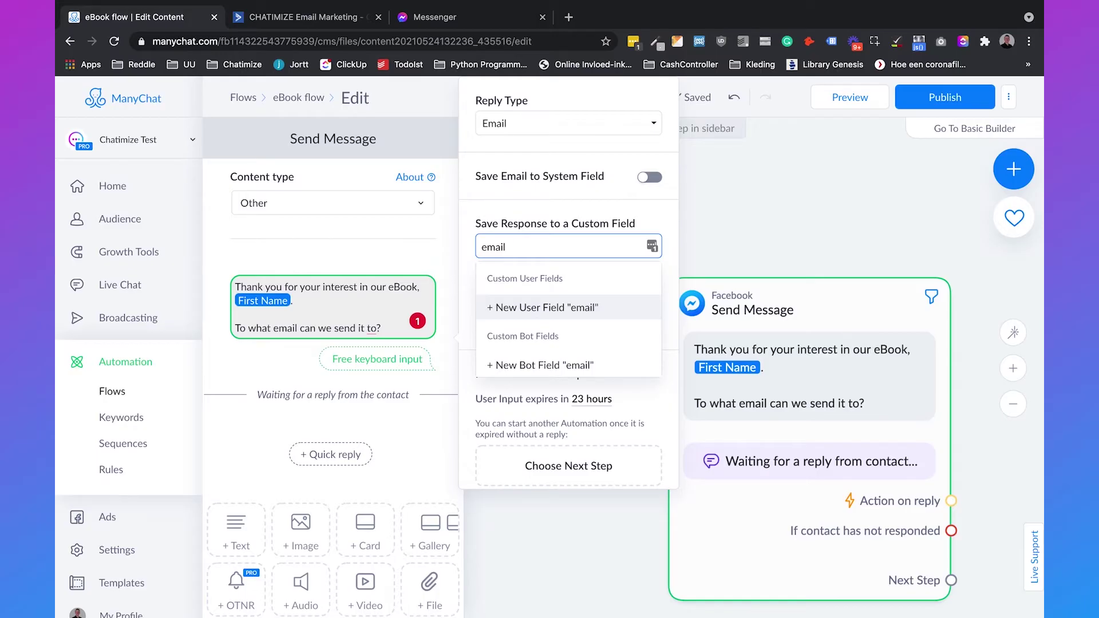
{"action": "left_click", "coordinate": [527, 310]}
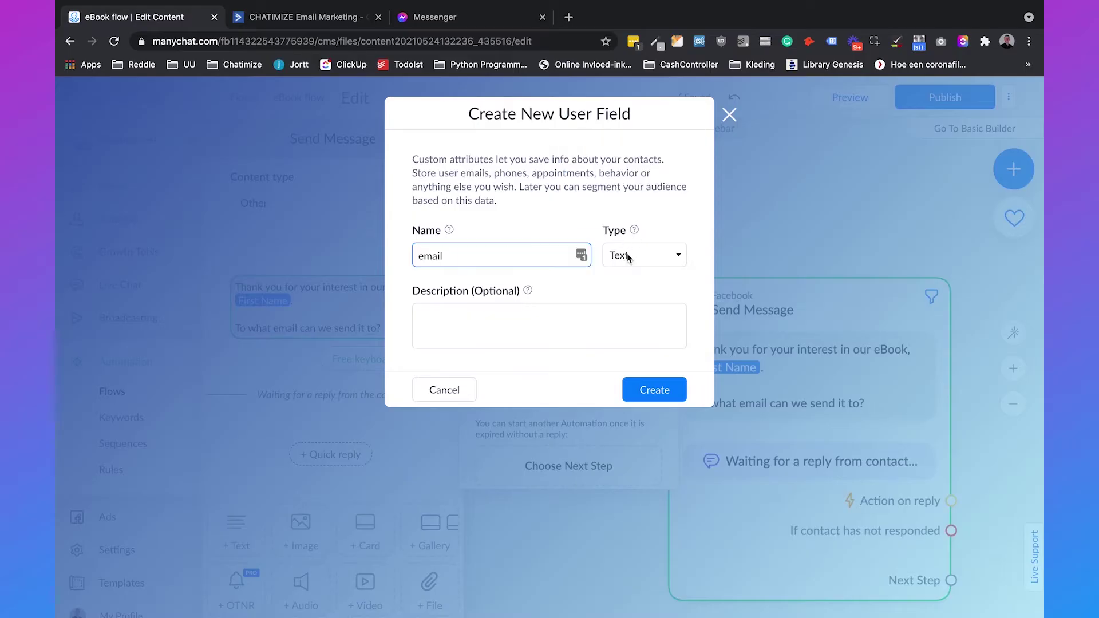
{"action": "left_click", "coordinate": [664, 391]}
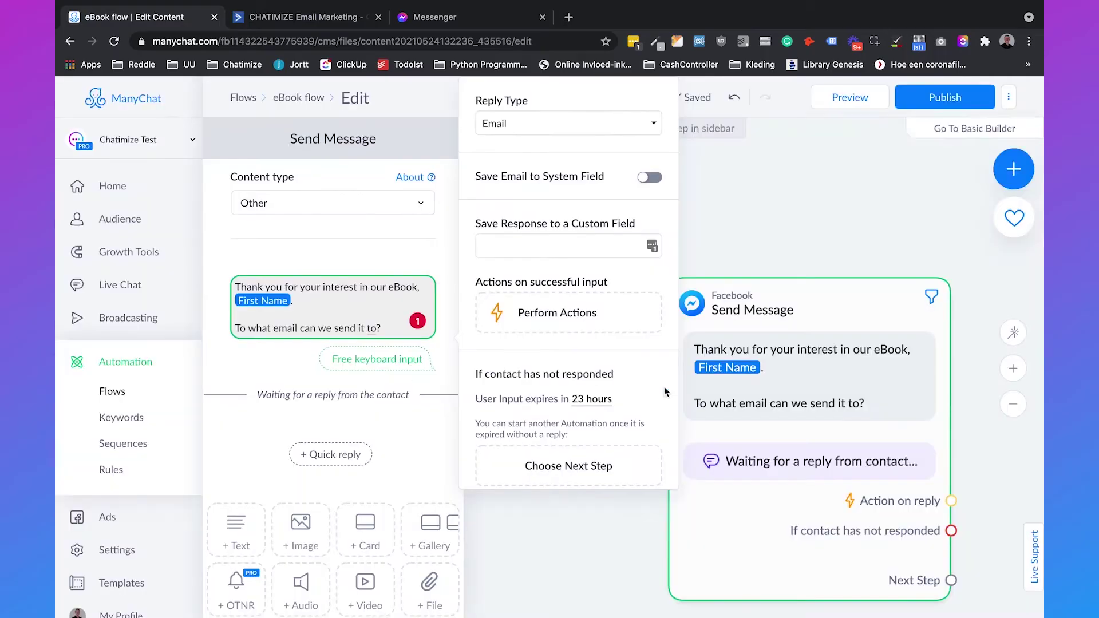
{"action": "left_click", "coordinate": [559, 248]}
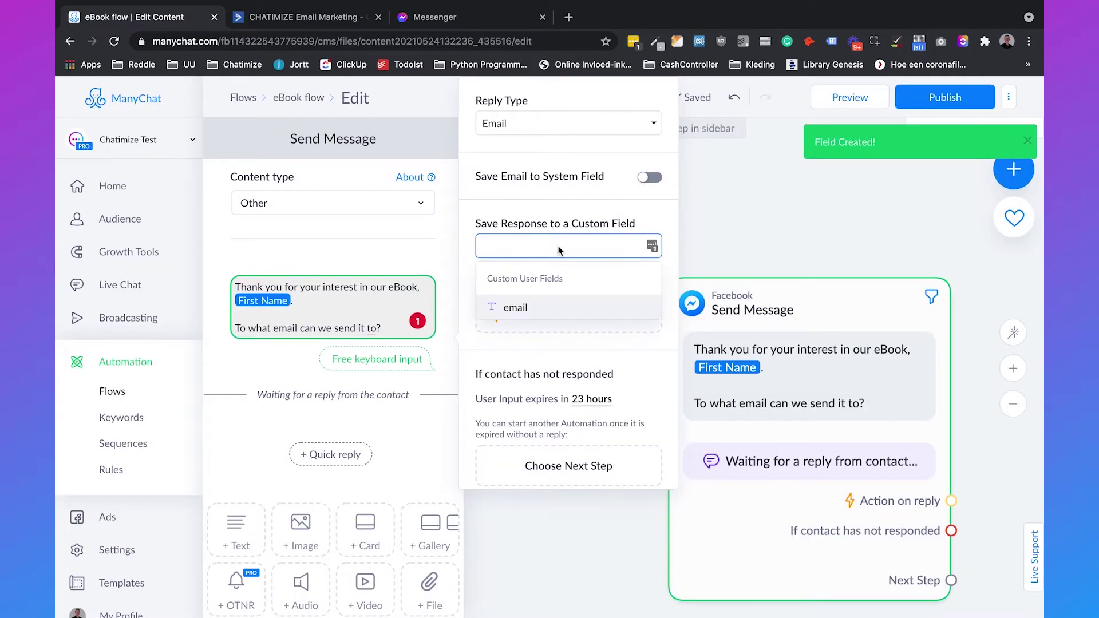
{"action": "left_click", "coordinate": [536, 308]}
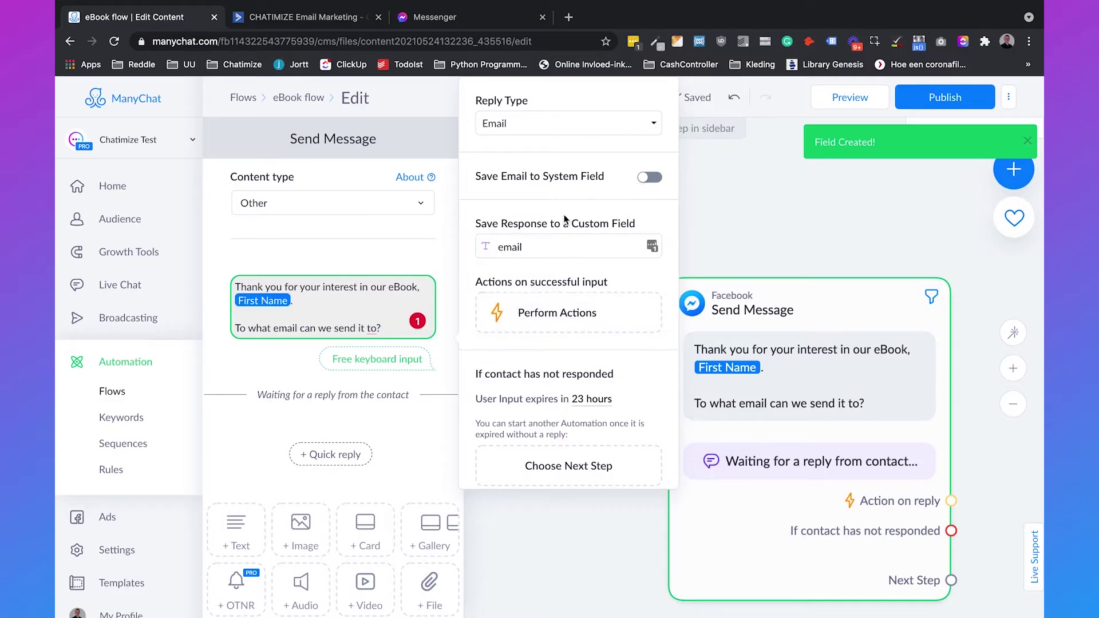
Step: Remove the Skip button text and close the message step's editor
{"action": "scroll", "coordinate": [568, 286], "scroll_direction": "down", "scroll_amount": 4}
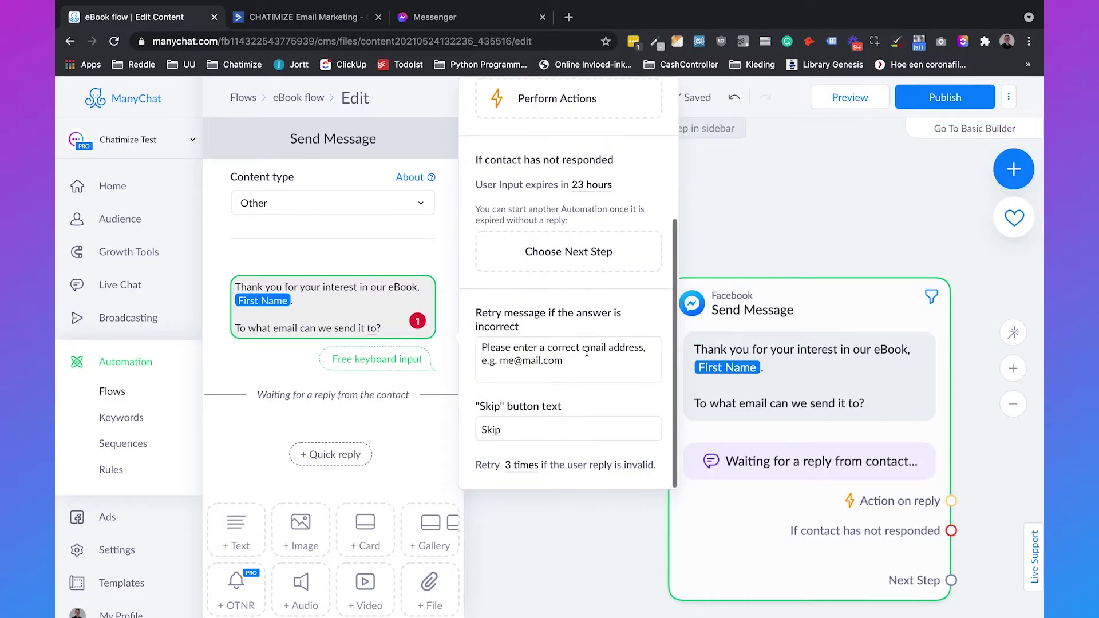
{"action": "left_click", "coordinate": [543, 432]}
{"action": "key", "text": "BackSpace"}
{"action": "left_click", "coordinate": [588, 390]}
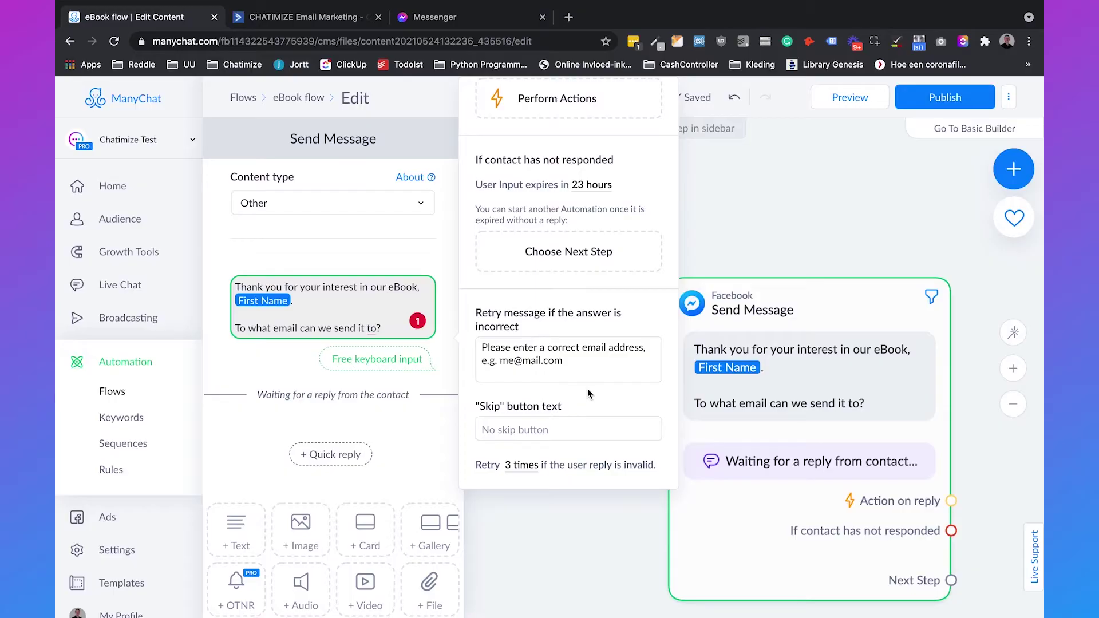
{"action": "scroll", "coordinate": [549, 424], "scroll_direction": "up", "scroll_amount": 2}
{"action": "scroll", "coordinate": [549, 424], "scroll_direction": "up", "scroll_amount": 2}
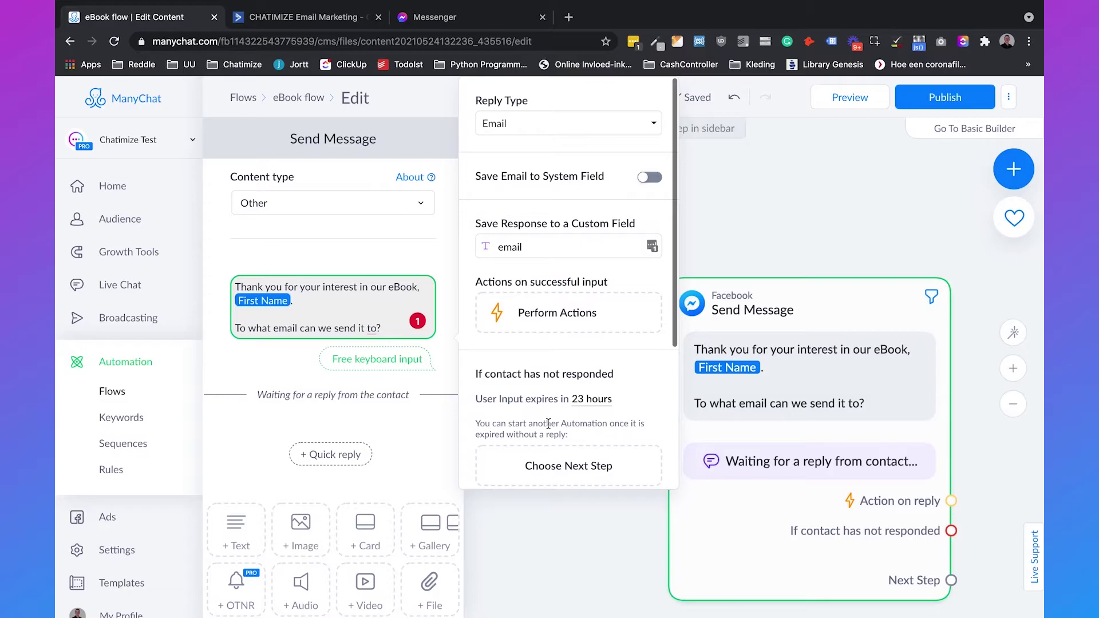
{"action": "left_click", "coordinate": [514, 490]}
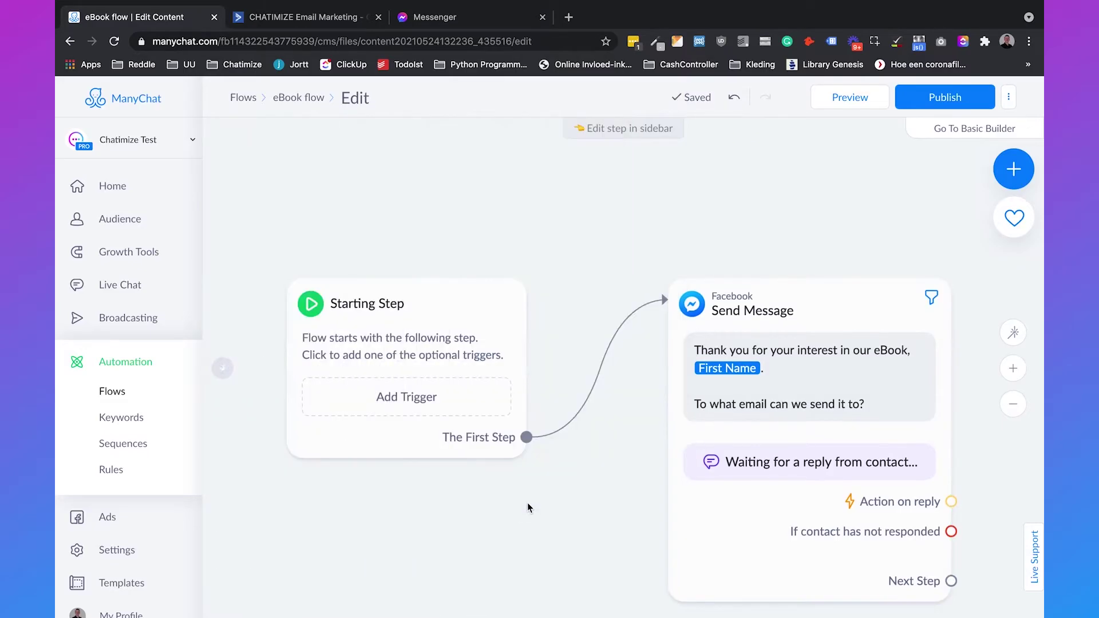
Step: Link a new Facebook Message step, Send Message #1, from the question's Next Step
{"action": "left_click", "coordinate": [1012, 405]}
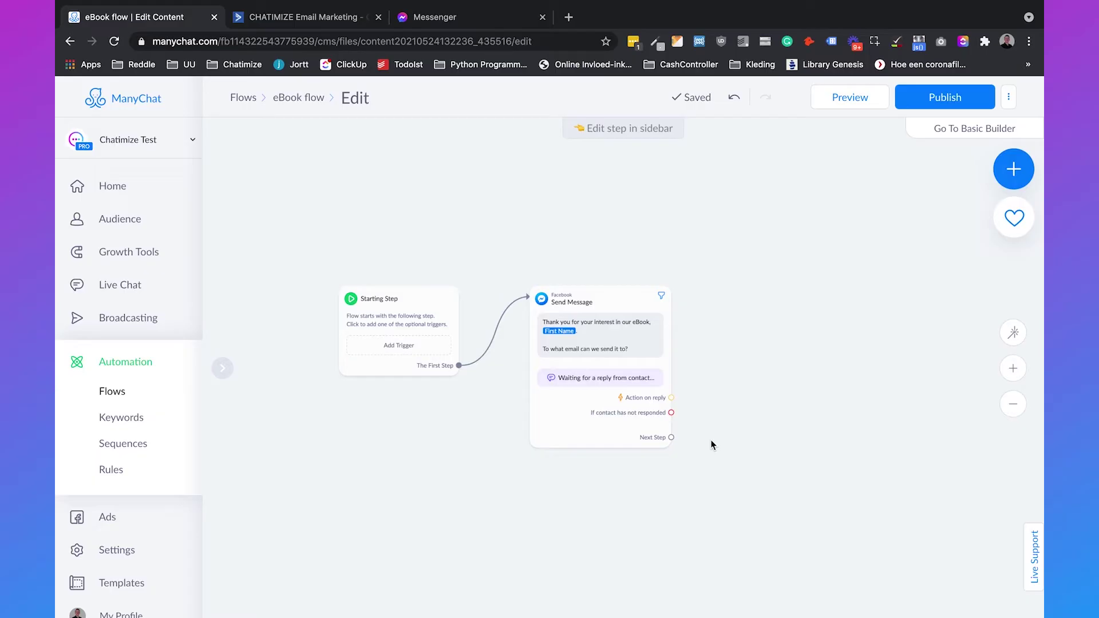
{"action": "left_click_drag", "start_coordinate": [671, 438], "coordinate": [745, 295]}
{"action": "left_click", "coordinate": [773, 293]}
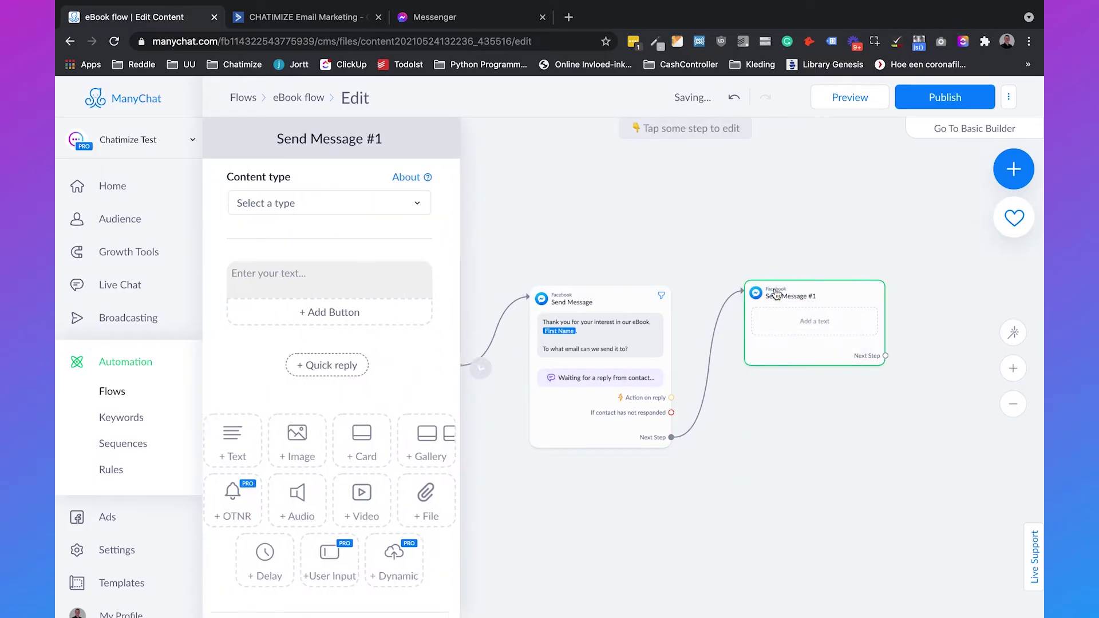
Step: Set content type to Other and type 'Thank you for leaving your information.' / 'Click on the button below to get your eBook'
{"action": "left_click", "coordinate": [290, 205]}
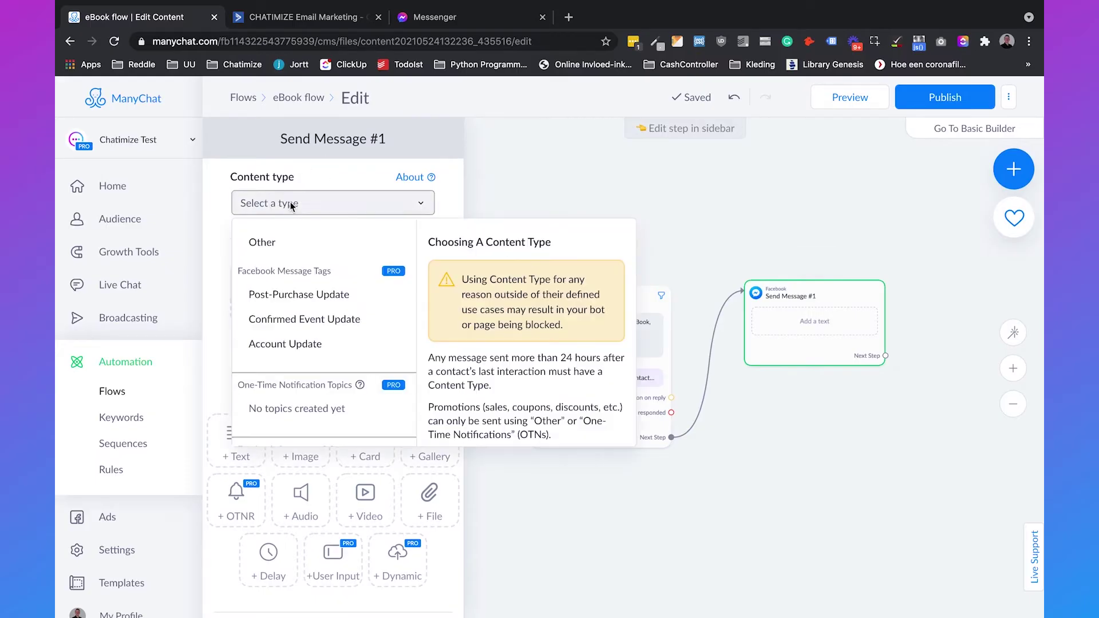
{"action": "left_click", "coordinate": [298, 240]}
{"action": "left_click", "coordinate": [298, 266]}
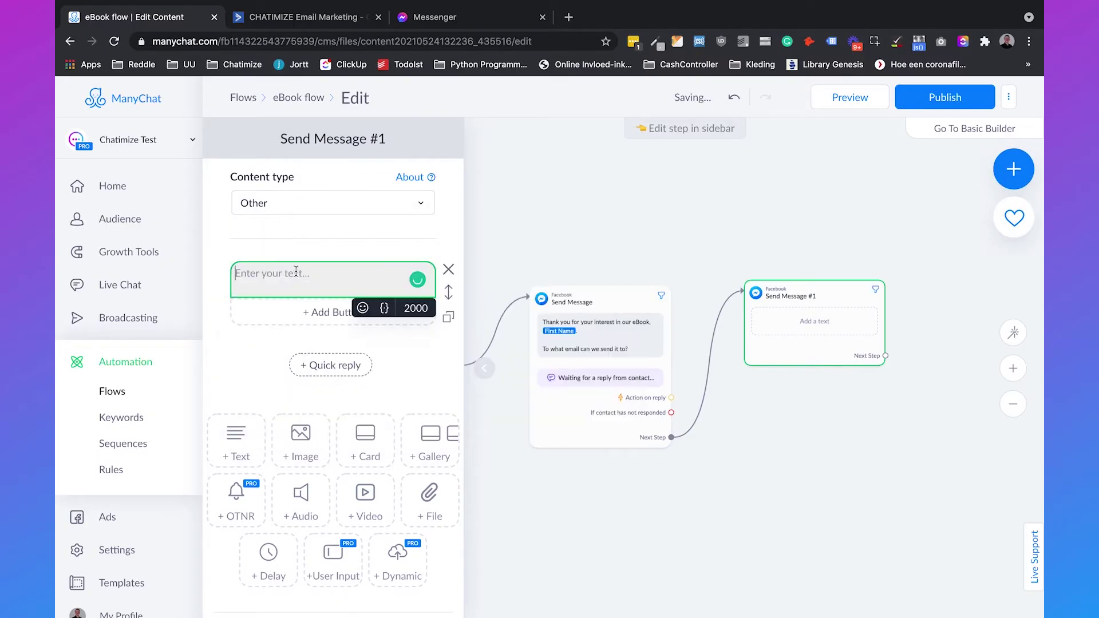
{"action": "type", "text": "Thank you for leaving you"}
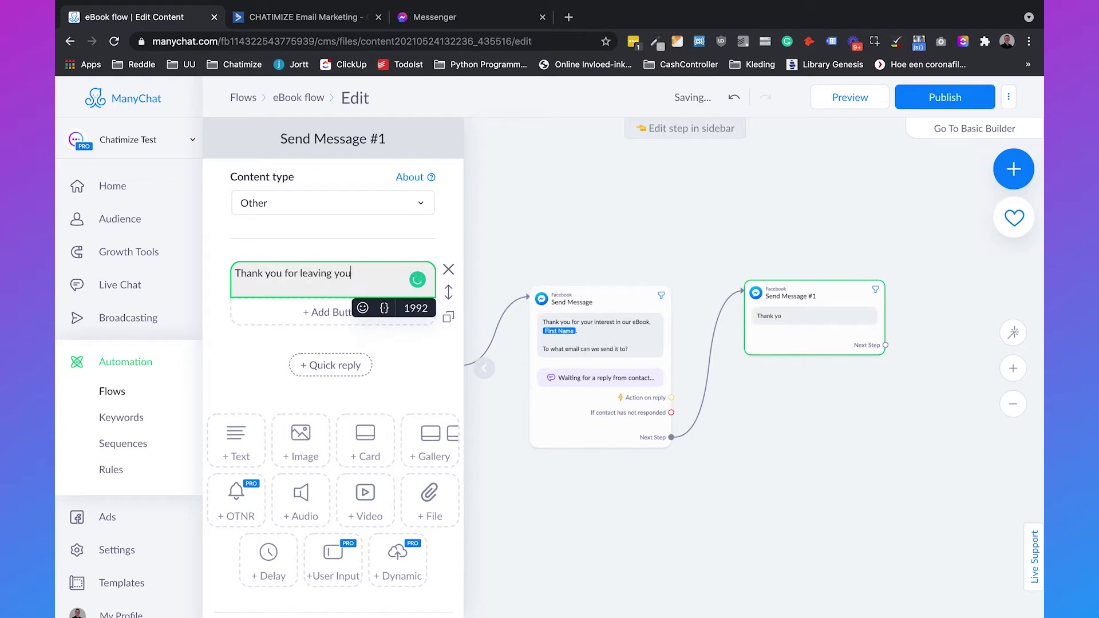
{"action": "type", "text": "r information."}
{"action": "key", "text": "Return"}
{"action": "key", "text": "Return"}
{"action": "type", "text": "C"}
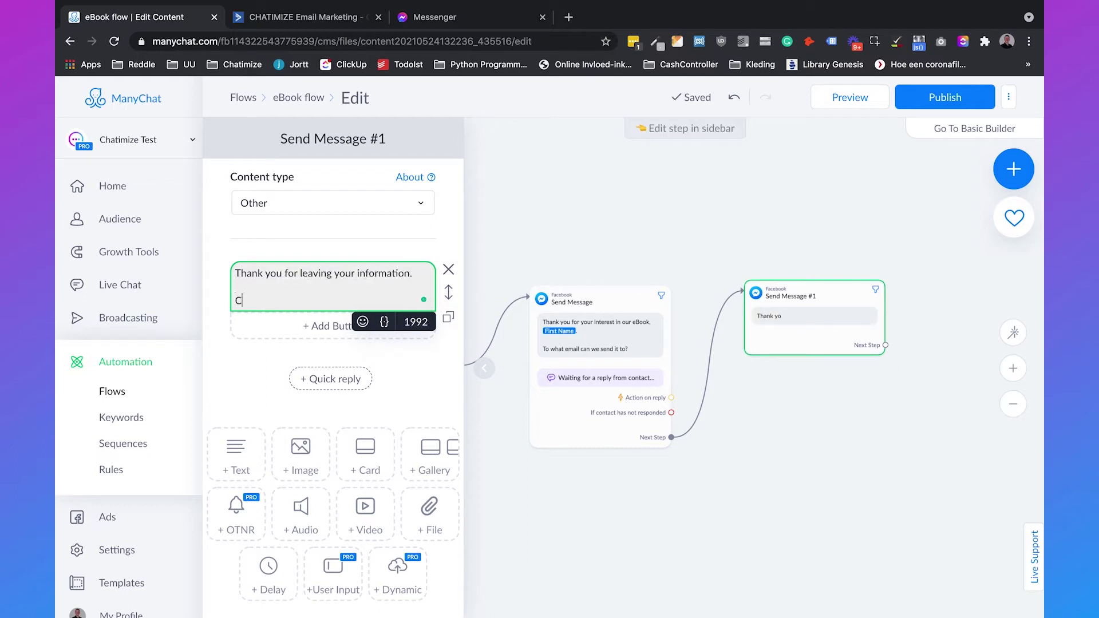
{"action": "type", "text": "lick on the b"}
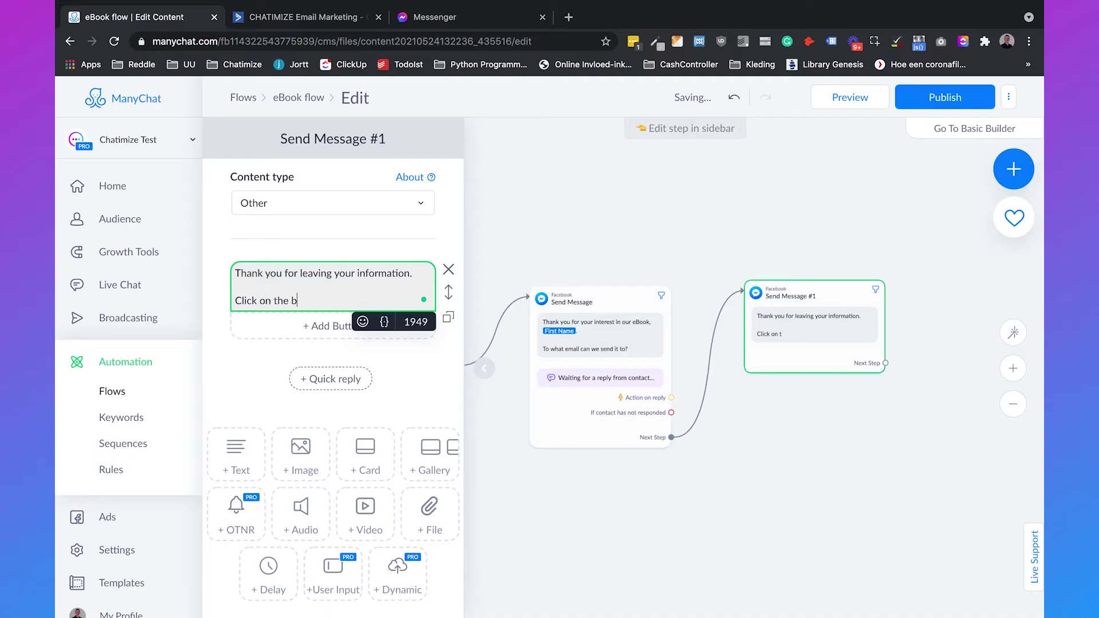
{"action": "type", "text": "utton below to get"}
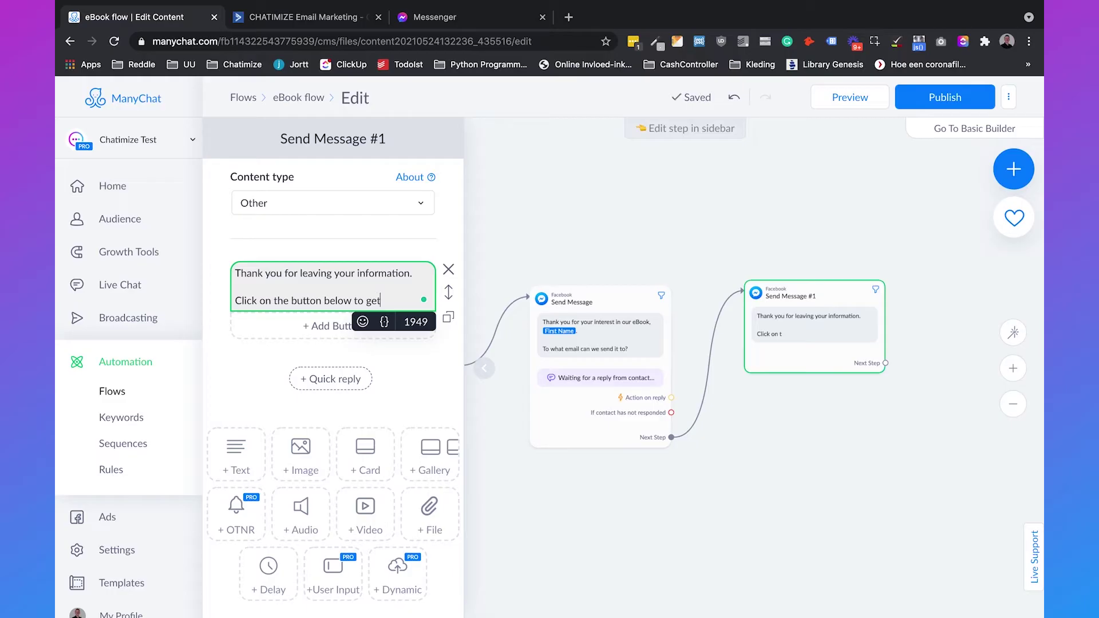
{"action": "type", "text": " your eBook"}
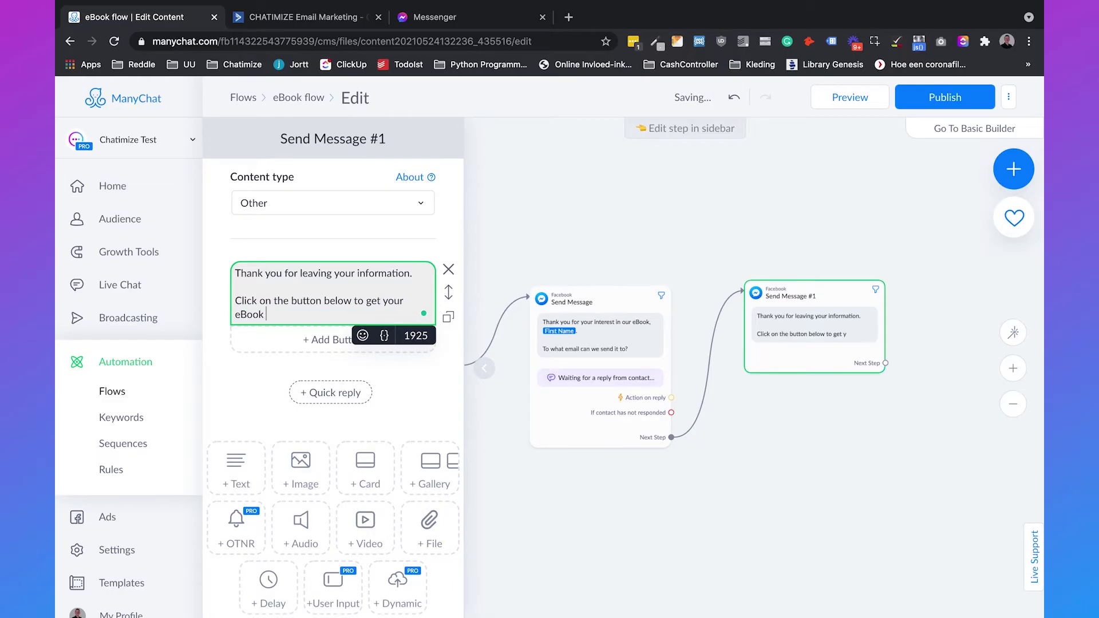
Step: Add a 👇 emoji after 'eBook' and add a button under the message
{"action": "left_click", "coordinate": [363, 335]}
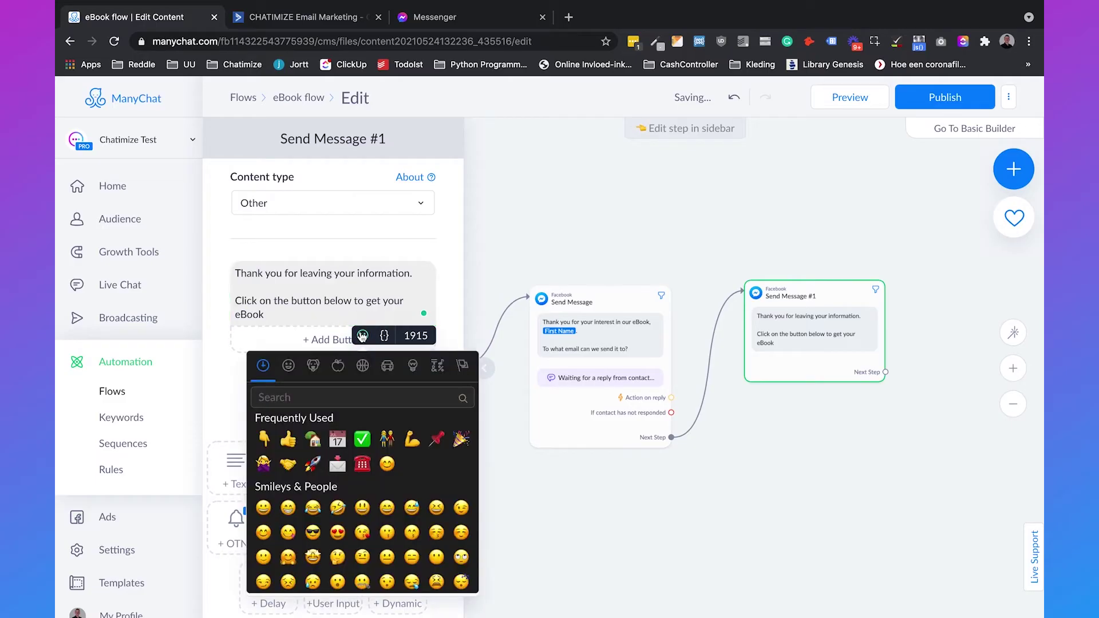
{"action": "left_click", "coordinate": [264, 439]}
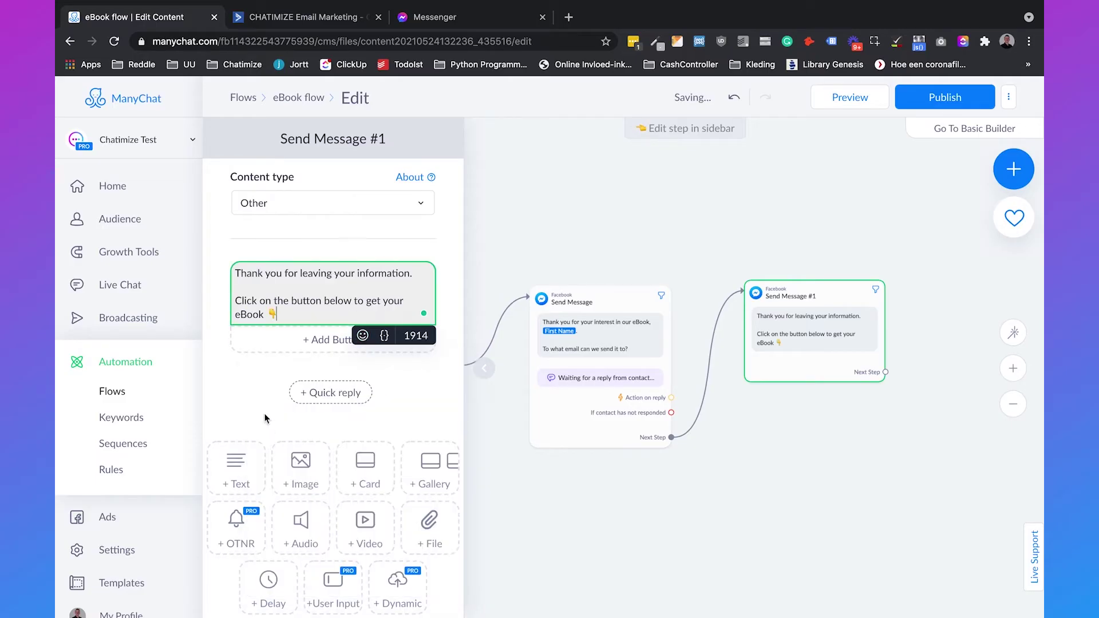
{"action": "left_click", "coordinate": [315, 333]}
{"action": "left_click", "coordinate": [579, 242]}
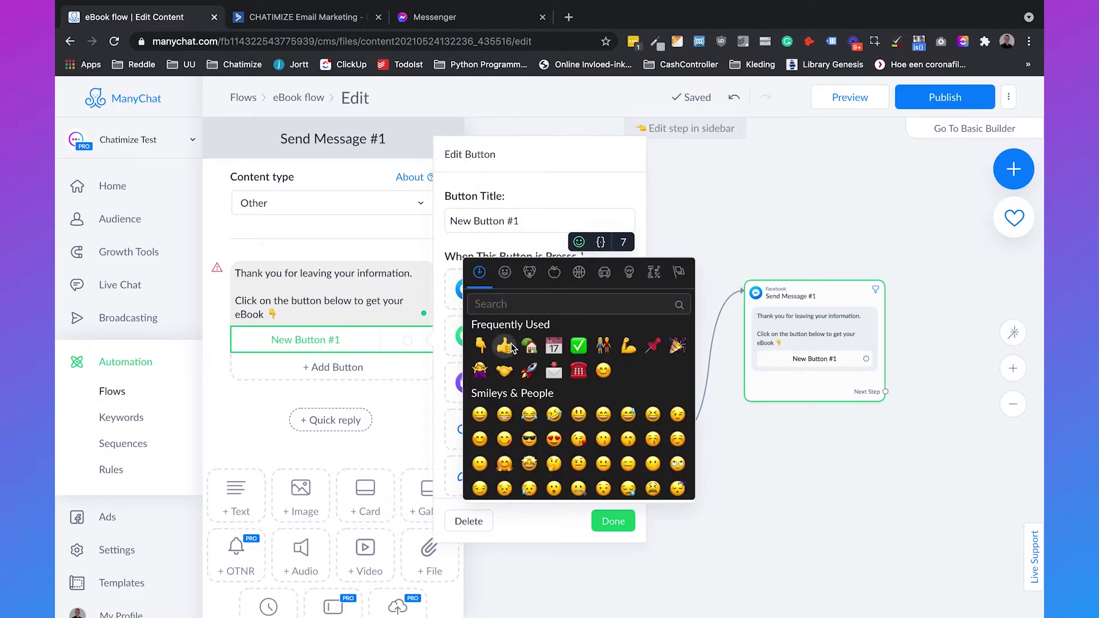
{"action": "left_click", "coordinate": [505, 346]}
{"action": "type", "text": "Get the eBook"}
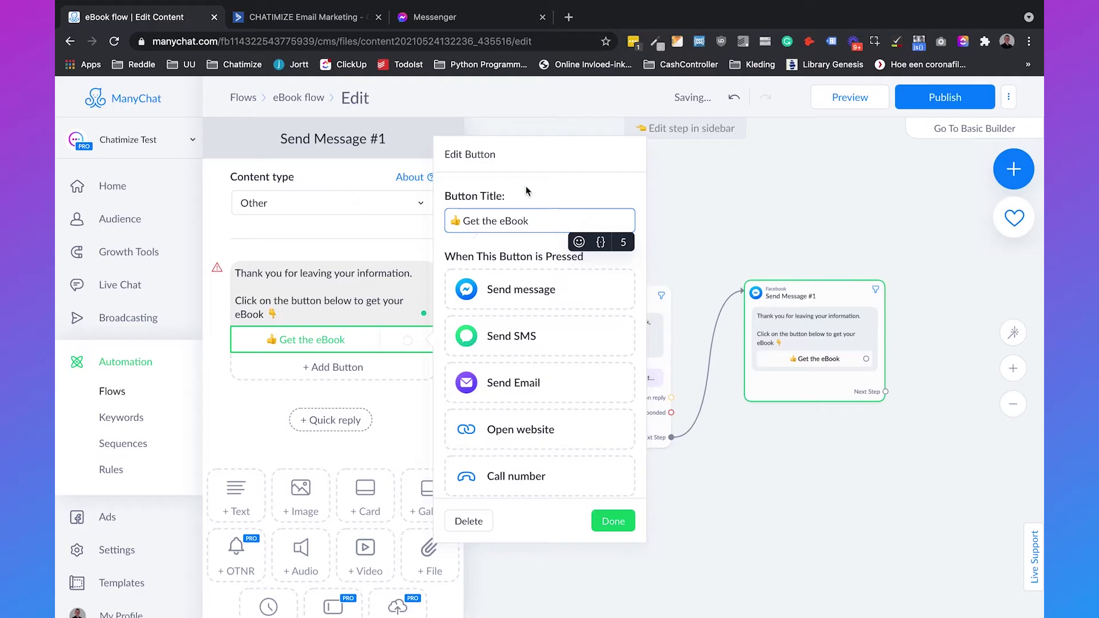
{"action": "left_click", "coordinate": [539, 440]}
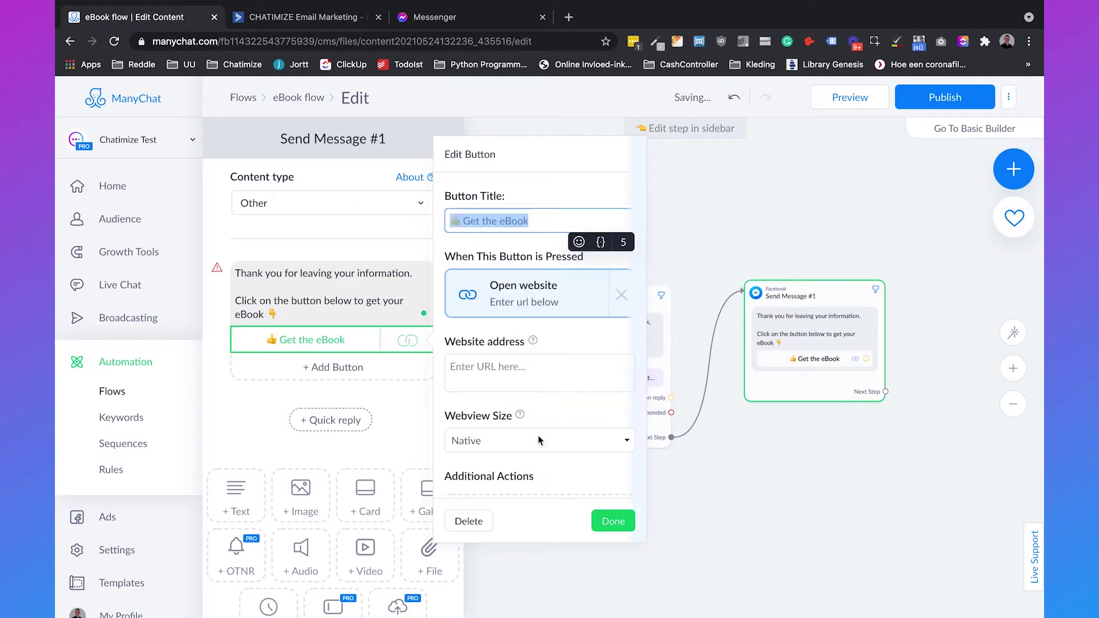
{"action": "left_click", "coordinate": [518, 371]}
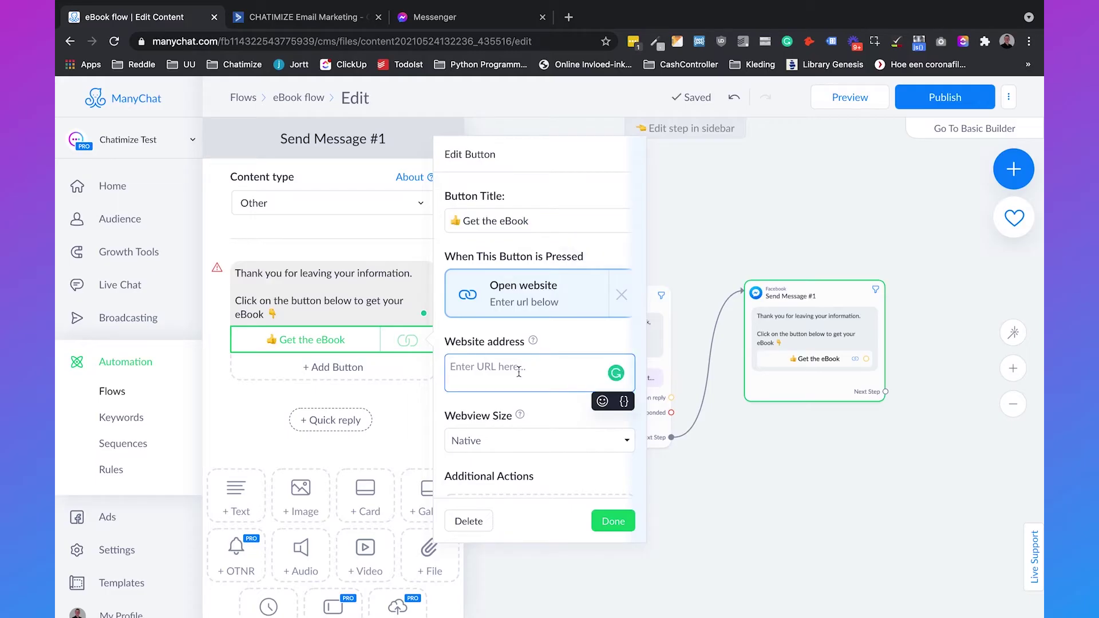
{"action": "type", "text": "https:/"}
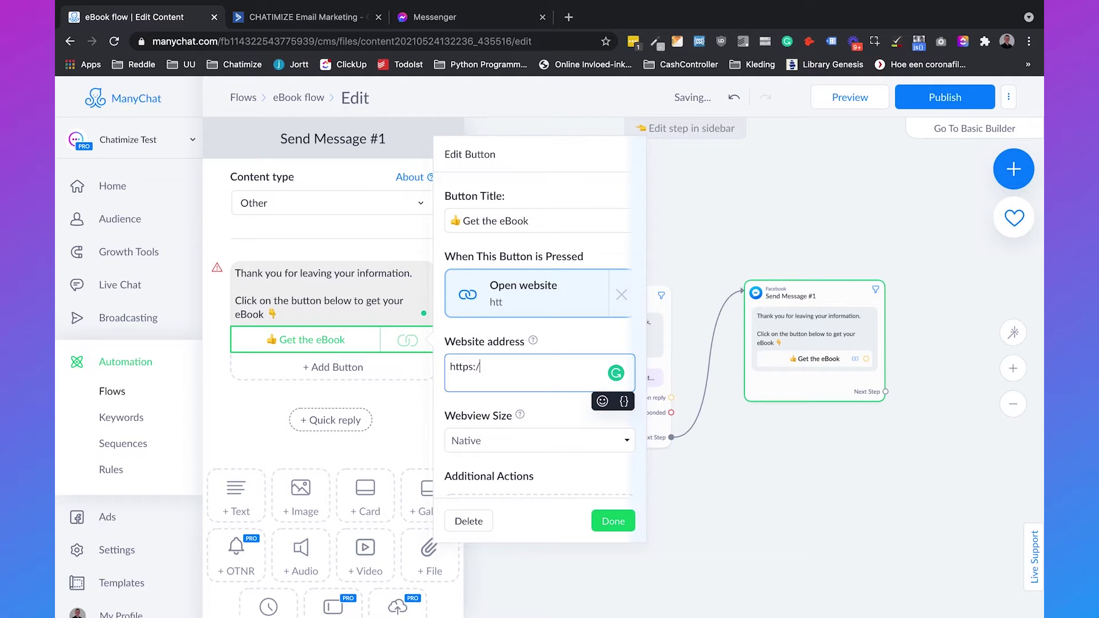
{"action": "type", "text": "/chatimize.com/eo"}
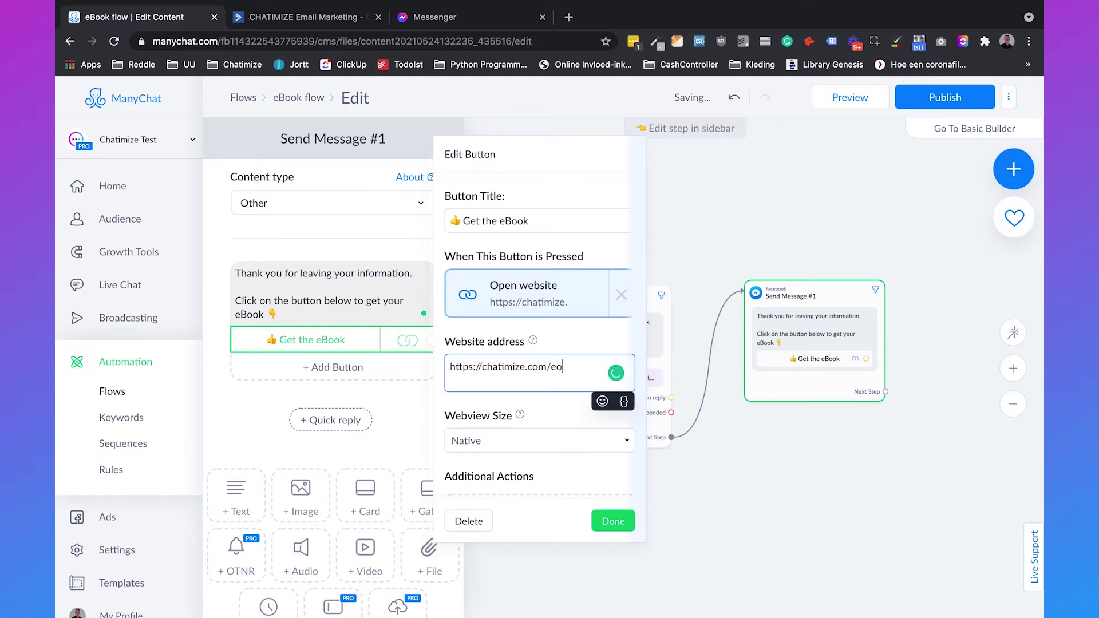
{"action": "key", "text": "BackSpace"}
{"action": "type", "text": "book/"}
{"action": "left_click", "coordinate": [613, 521]}
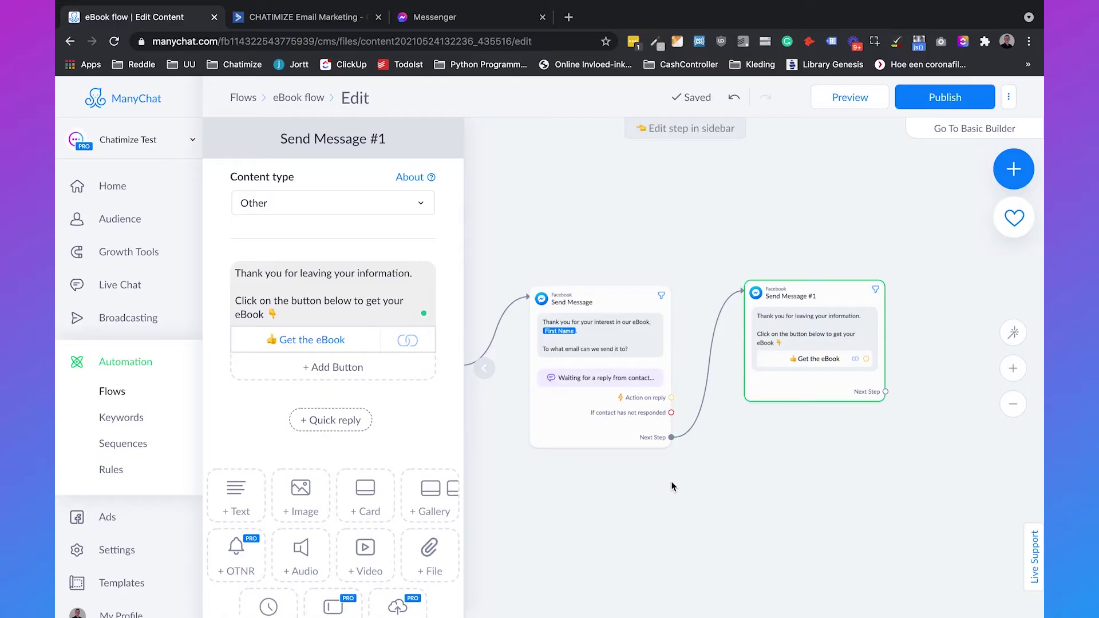
Step: Publish the eBook flow and send its preview to Messenger
{"action": "left_click_drag", "start_coordinate": [828, 296], "coordinate": [828, 301]}
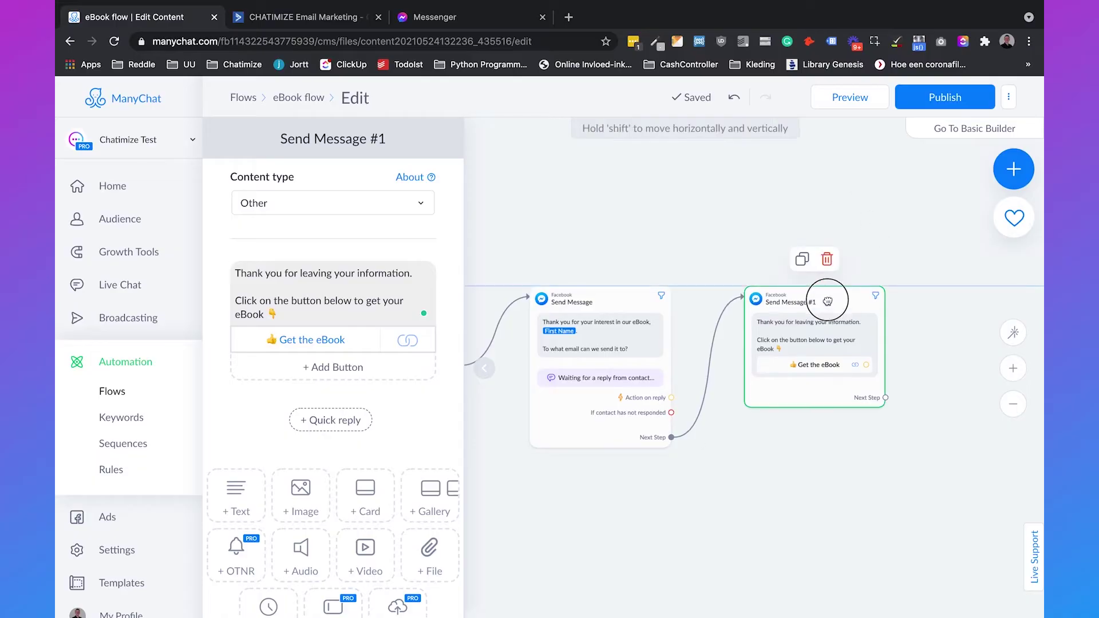
{"action": "left_click", "coordinate": [959, 104]}
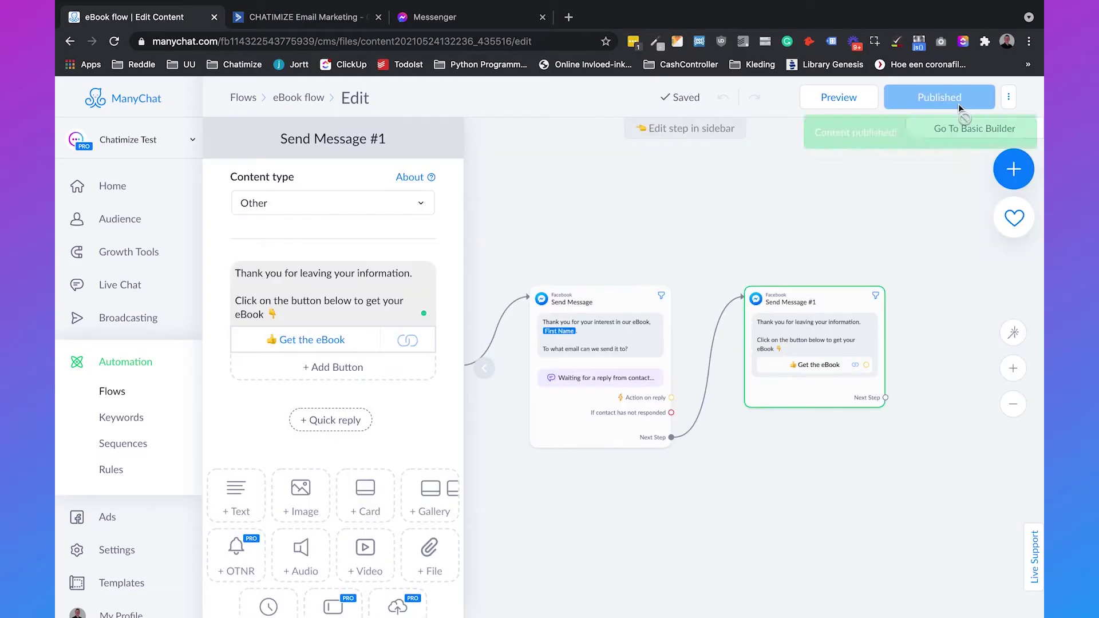
{"action": "left_click", "coordinate": [839, 99]}
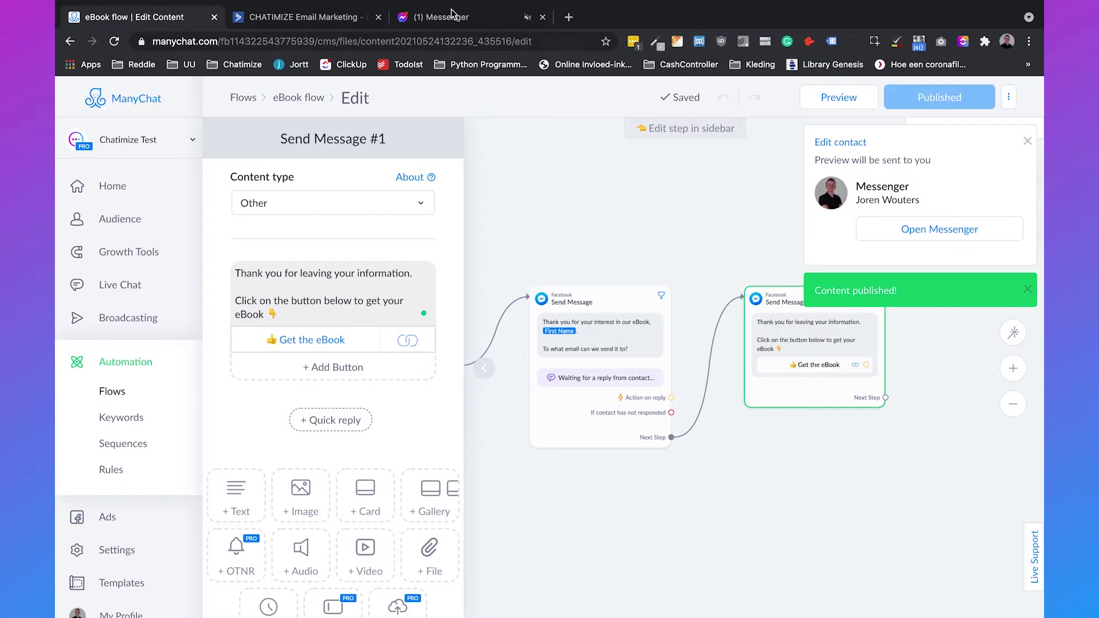
{"action": "left_click", "coordinate": [452, 16]}
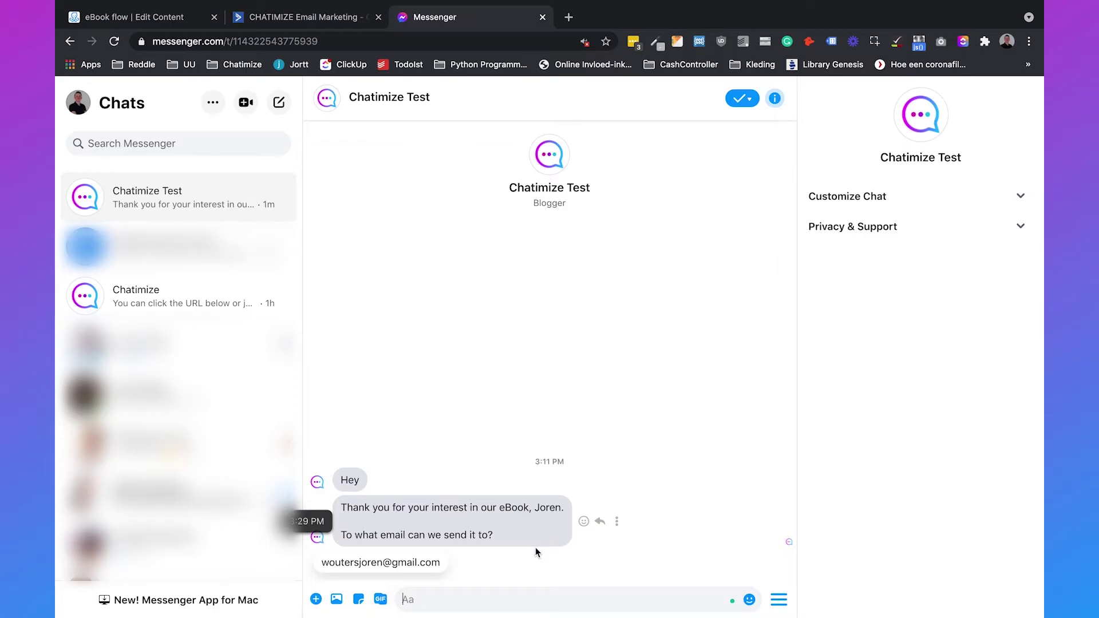
Step: Reply with the suggested email, test the Get the eBook link, and return to the ManyChat editor
{"action": "left_click", "coordinate": [432, 566]}
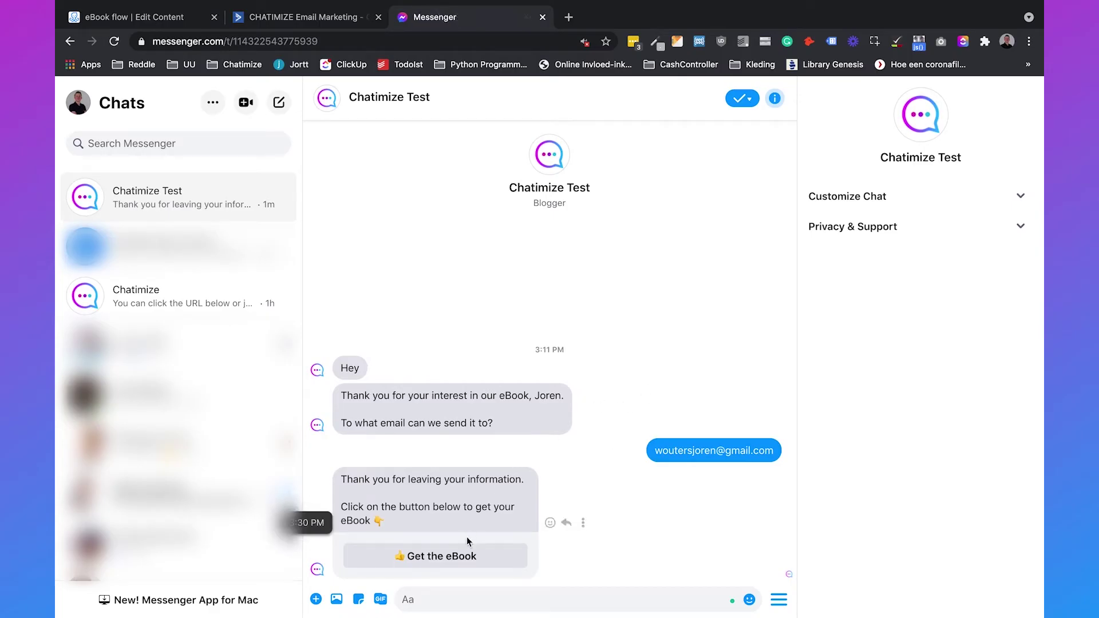
{"action": "left_click", "coordinate": [467, 557]}
{"action": "left_click", "coordinate": [706, 17]}
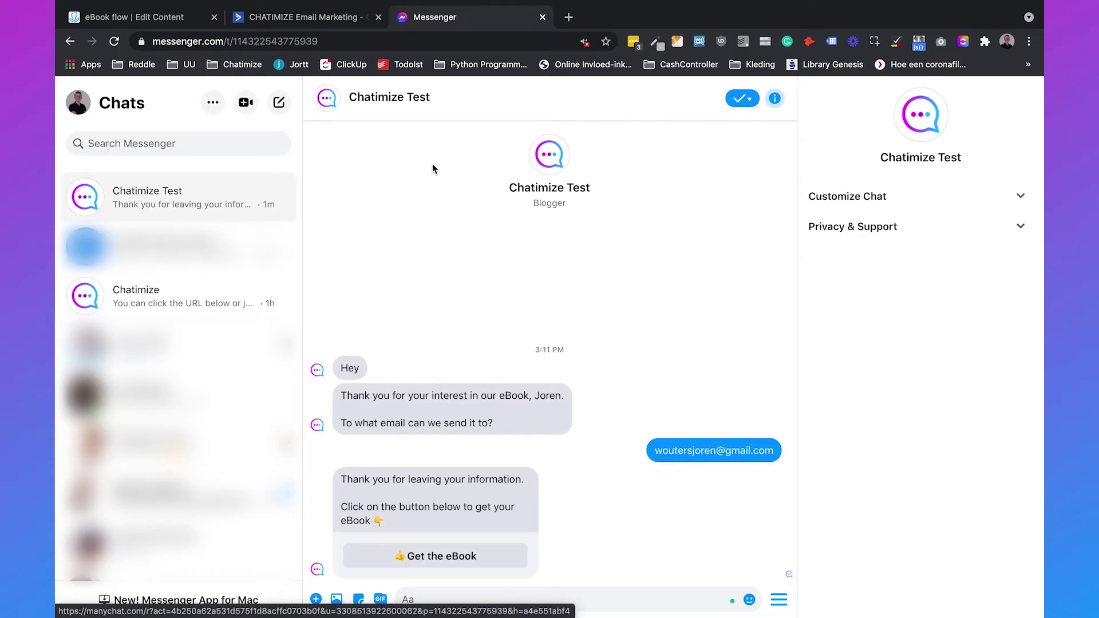
{"action": "left_click", "coordinate": [186, 18]}
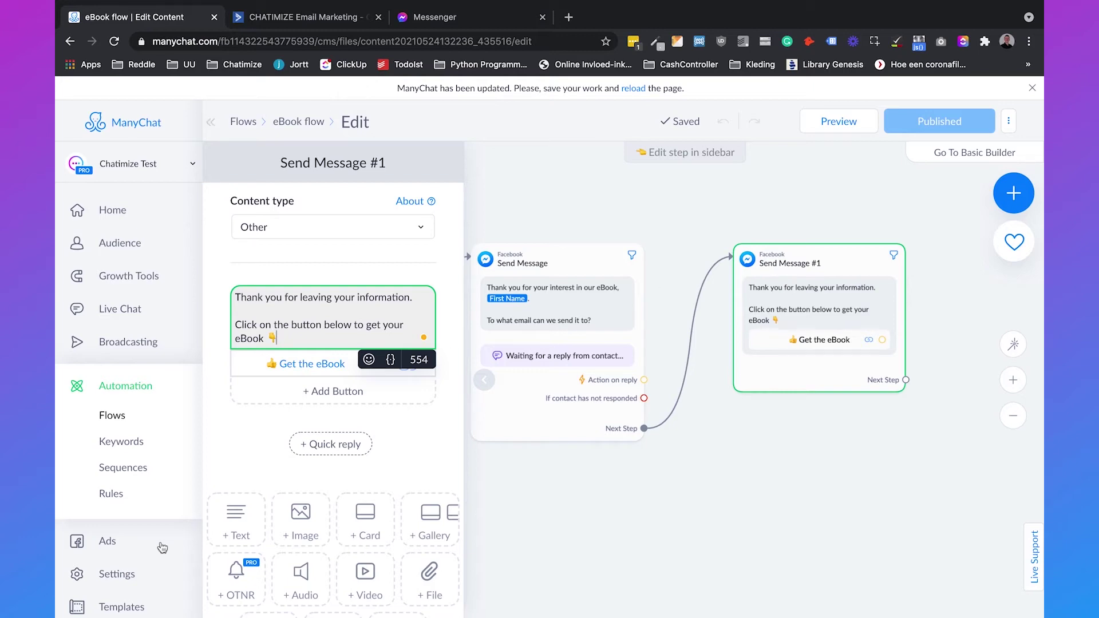
Step: Open ManyChat's Settings > Integrations and scroll to the ActiveCampaign Integration section
{"action": "left_click", "coordinate": [142, 573]}
{"action": "scroll", "coordinate": [326, 442], "scroll_direction": "down", "scroll_amount": 3}
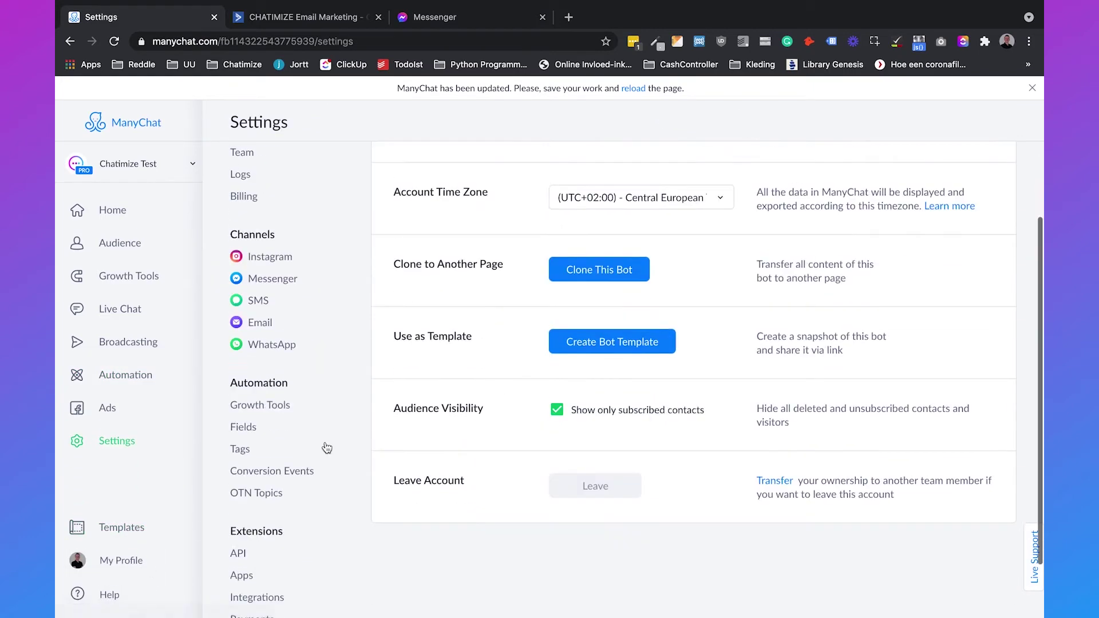
{"action": "left_click", "coordinate": [257, 527]}
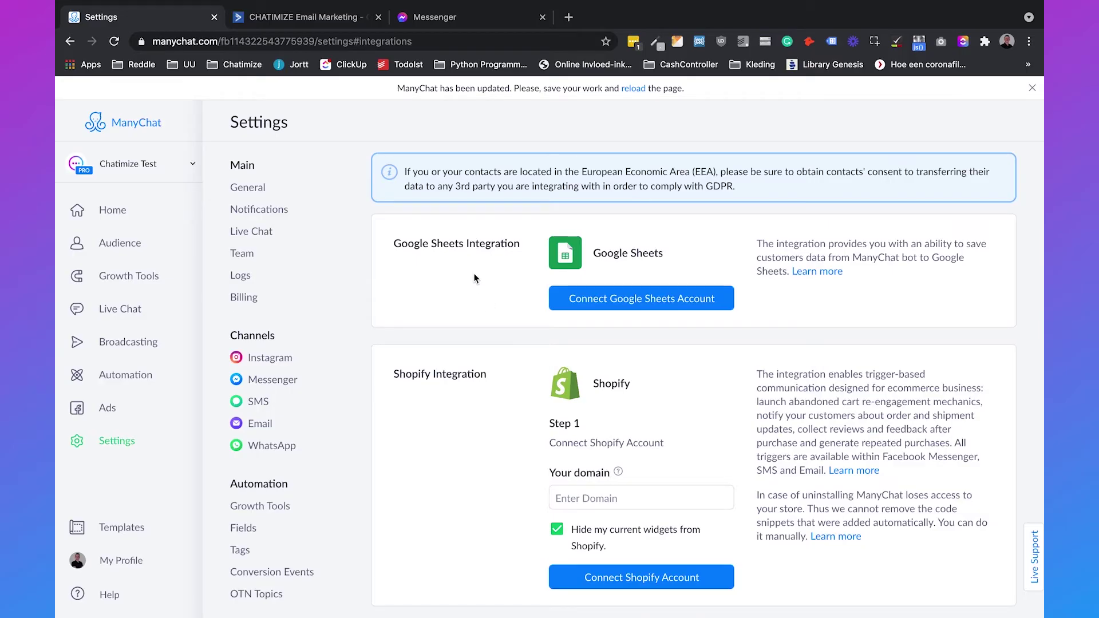
{"action": "scroll", "coordinate": [474, 279], "scroll_direction": "down", "scroll_amount": 3}
{"action": "scroll", "coordinate": [474, 279], "scroll_direction": "down", "scroll_amount": 7}
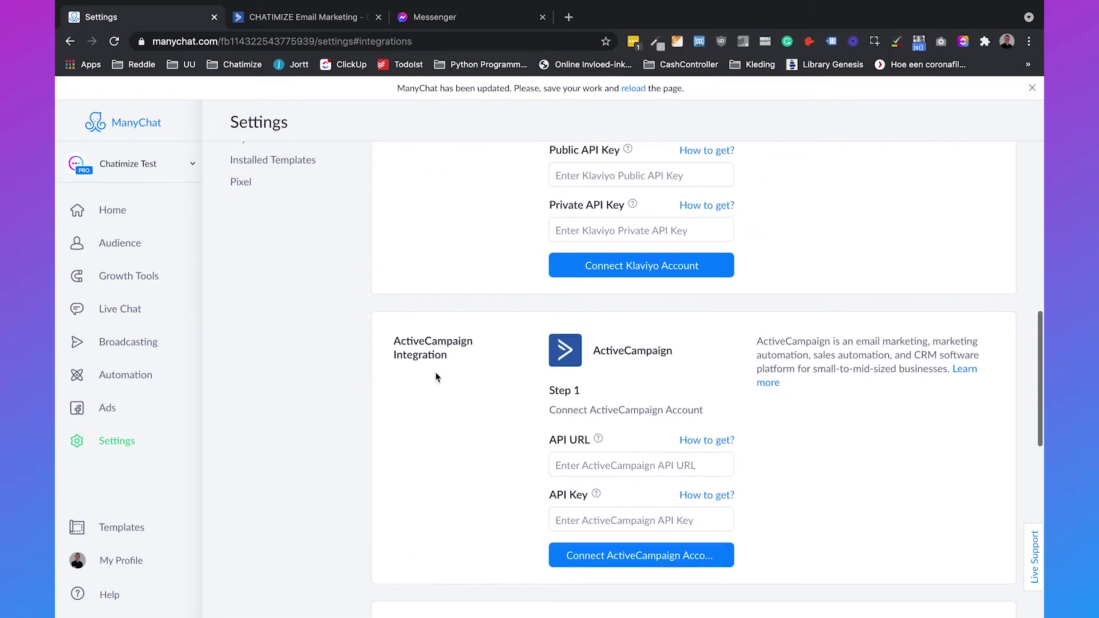
{"action": "scroll", "coordinate": [439, 371], "scroll_direction": "down", "scroll_amount": 5}
{"action": "scroll", "coordinate": [446, 361], "scroll_direction": "up", "scroll_amount": 5}
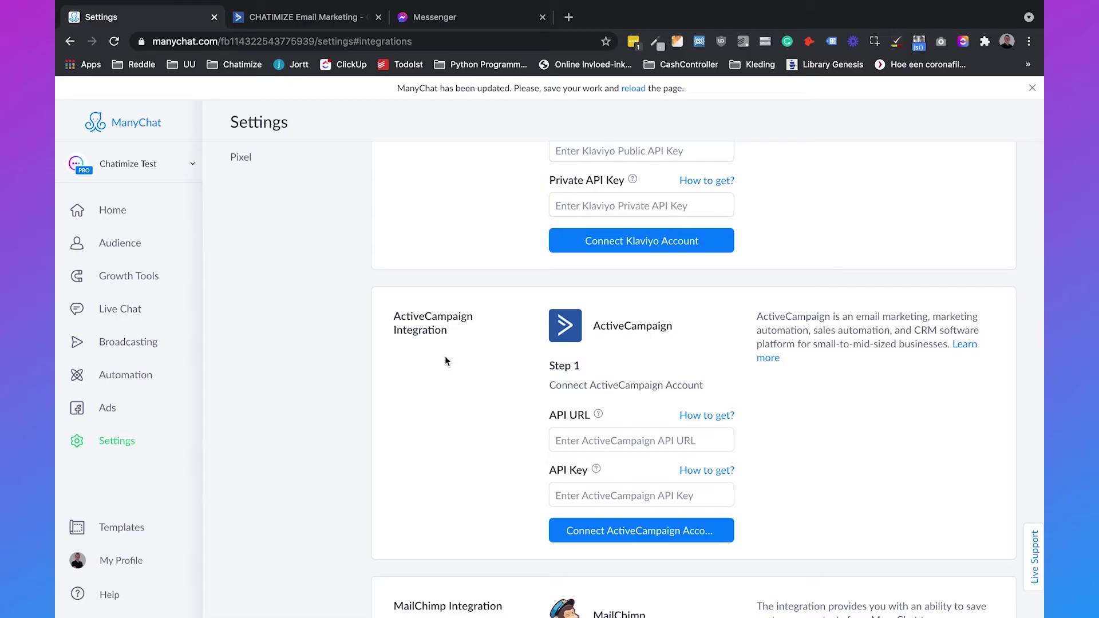
{"action": "scroll", "coordinate": [445, 361], "scroll_direction": "down", "scroll_amount": 8}
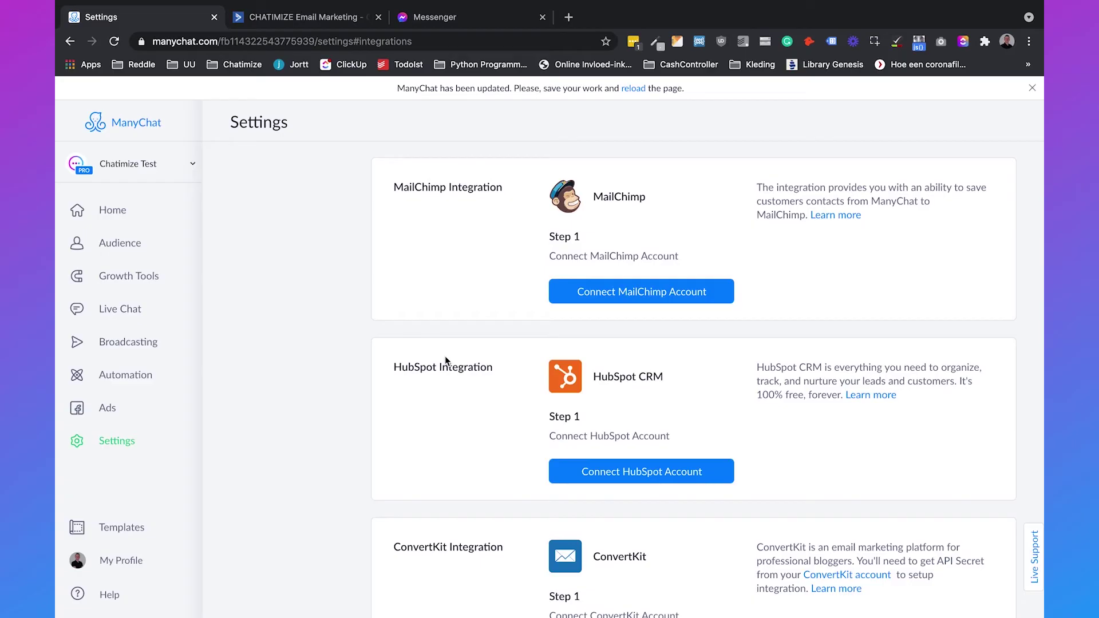
{"action": "scroll", "coordinate": [445, 358], "scroll_direction": "up", "scroll_amount": 7}
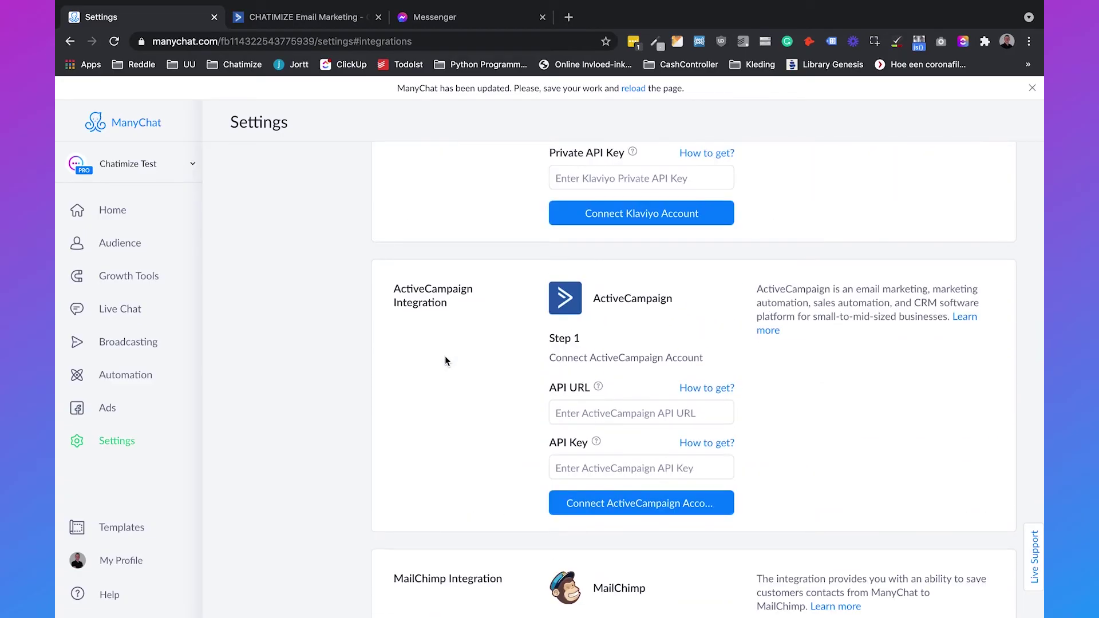
{"action": "left_click", "coordinate": [303, 19]}
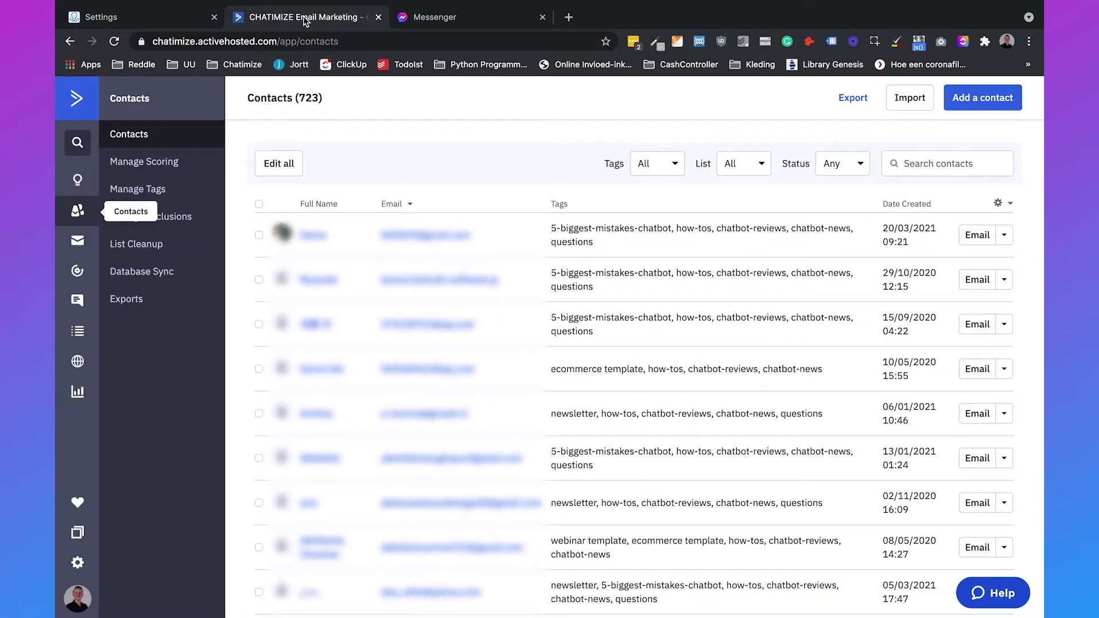
Step: Copy the API URL from ActiveCampaign's Developer settings into ManyChat's API URL field
{"action": "left_click", "coordinate": [77, 565]}
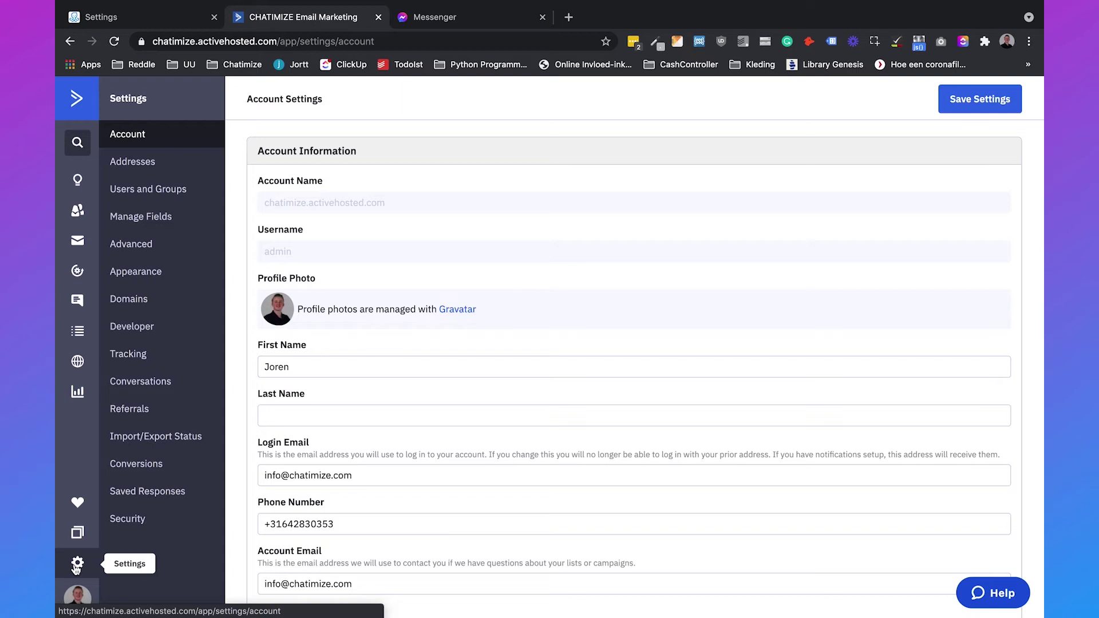
{"action": "left_click", "coordinate": [147, 327]}
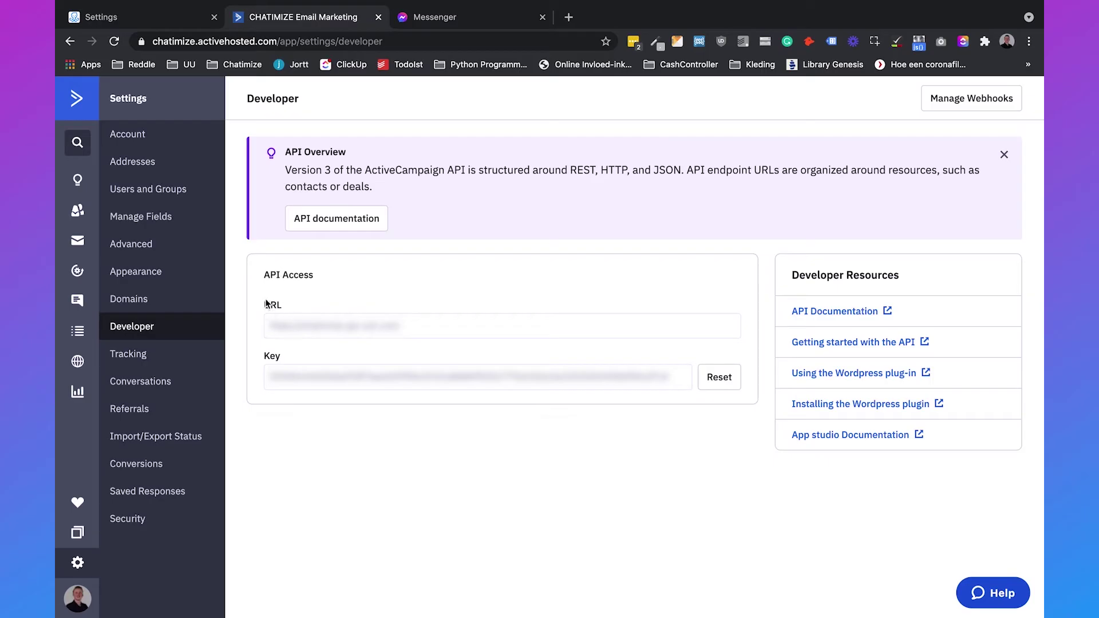
{"action": "triple_click", "coordinate": [331, 330]}
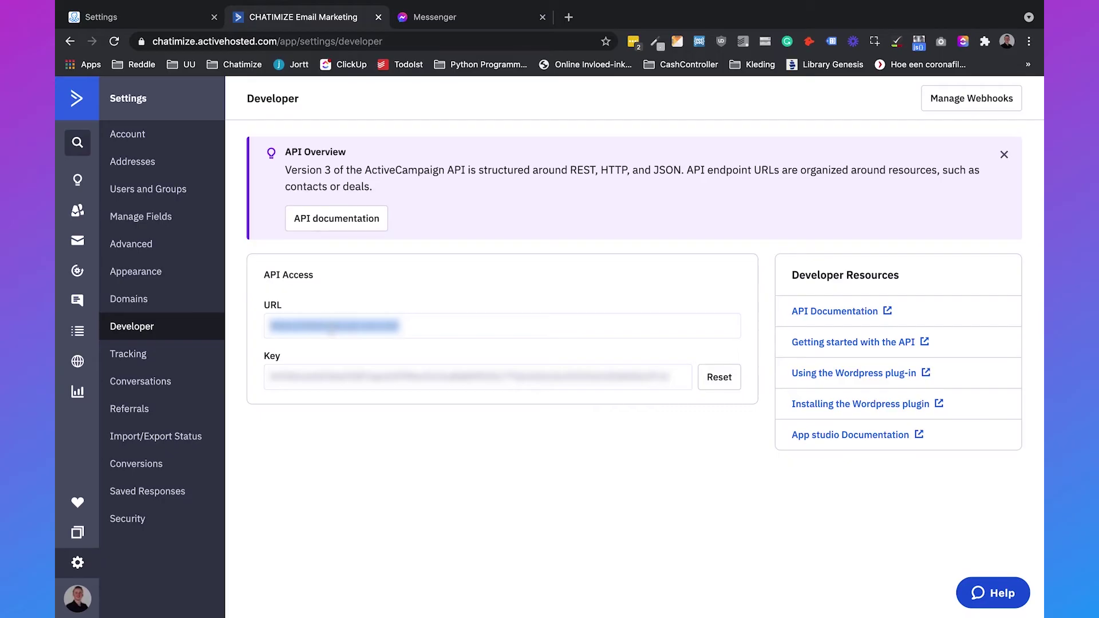
{"action": "left_click", "coordinate": [194, 17]}
{"action": "left_click", "coordinate": [591, 413]}
{"action": "key", "text": "super+v"}
{"action": "left_click", "coordinate": [275, 16]}
Step: Enter the ActiveCampaign API key in ManyChat, connect the account, and open the Flows list
{"action": "triple_click", "coordinate": [295, 378]}
{"action": "left_click", "coordinate": [156, 19]}
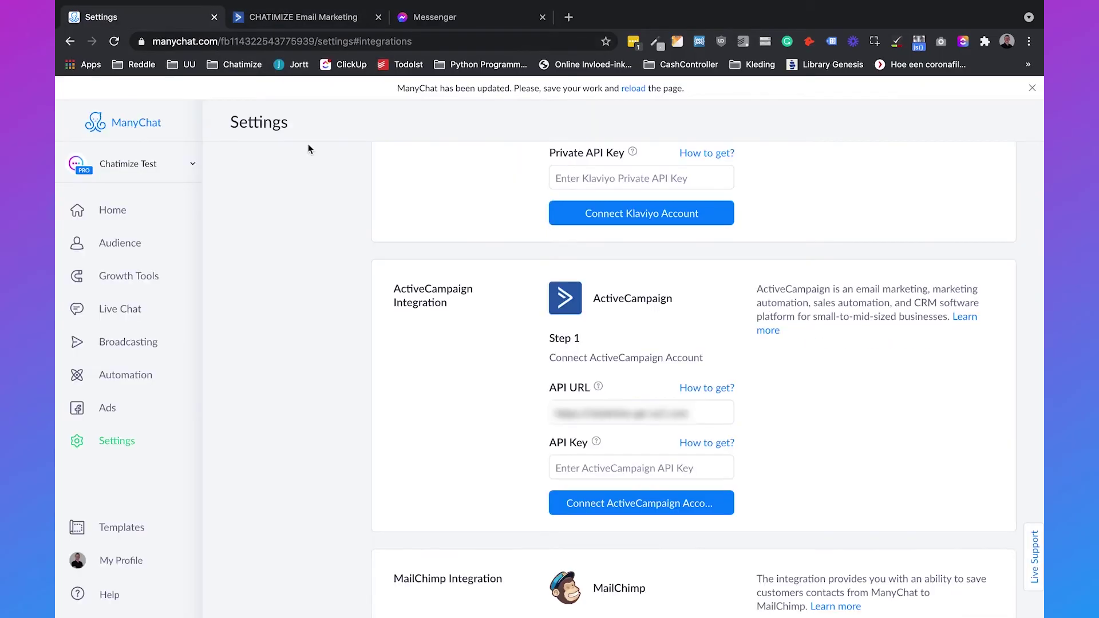
{"action": "left_click", "coordinate": [599, 469]}
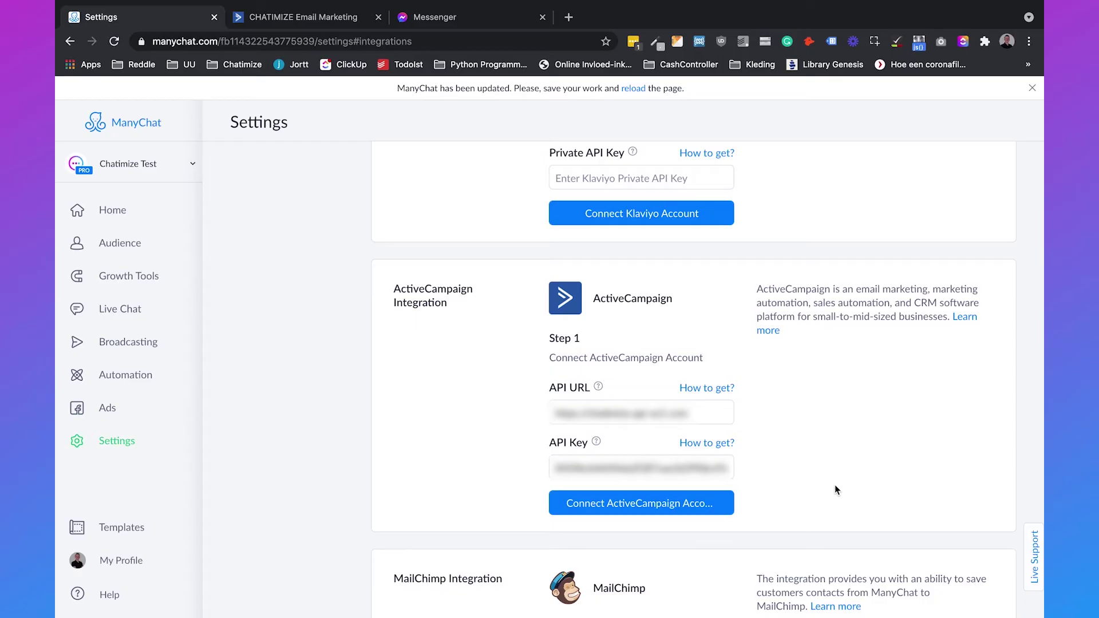
{"action": "left_click", "coordinate": [679, 505]}
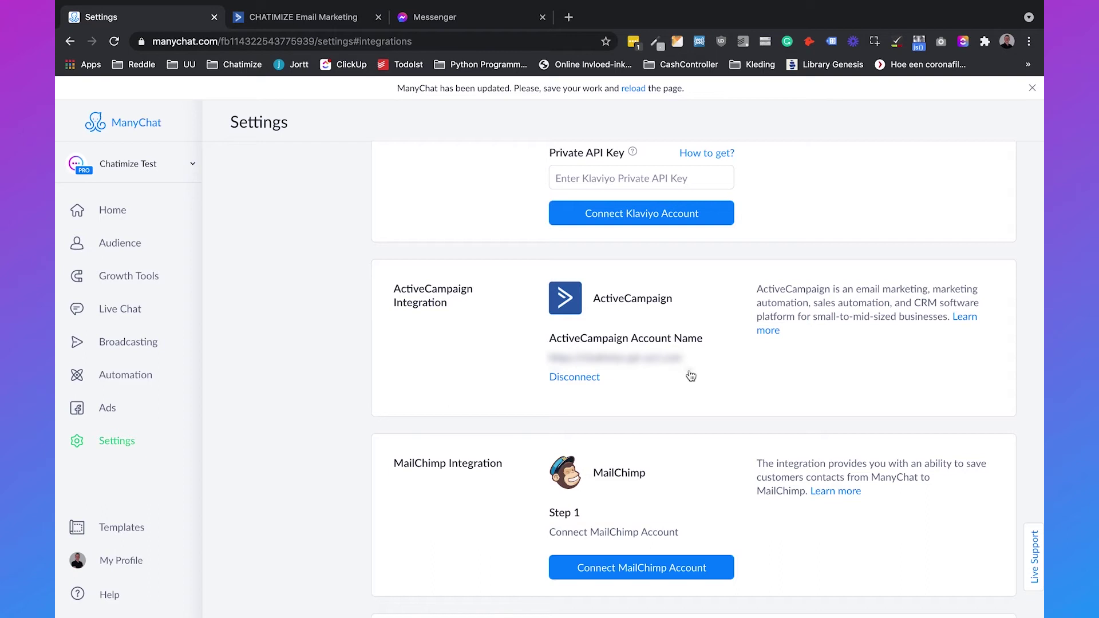
{"action": "scroll", "coordinate": [573, 344], "scroll_direction": "down", "scroll_amount": 1}
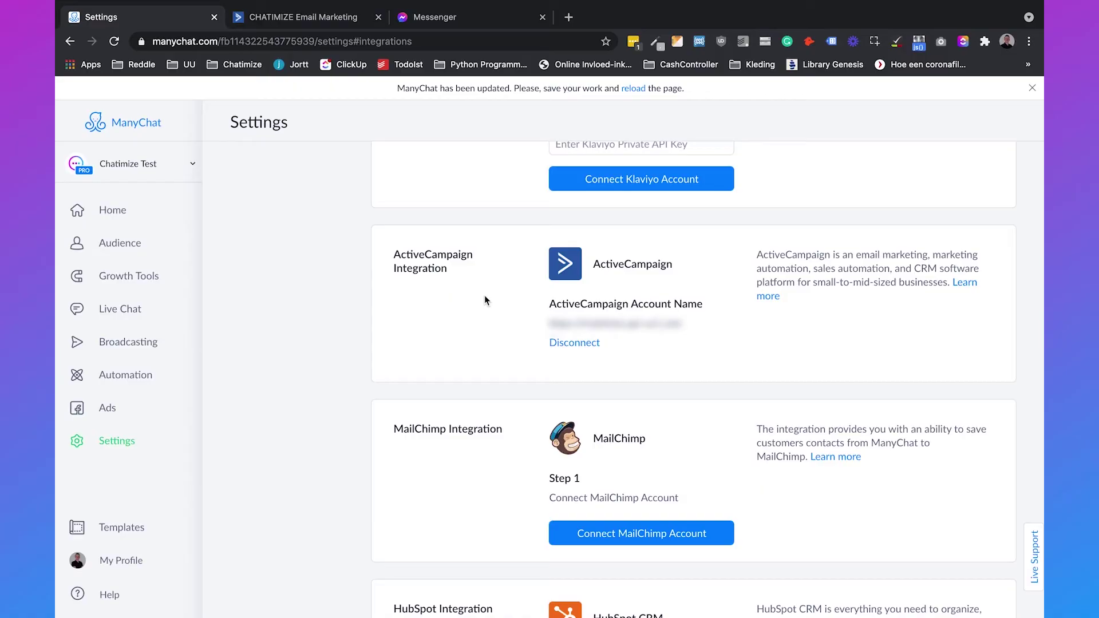
{"action": "left_click", "coordinate": [139, 375]}
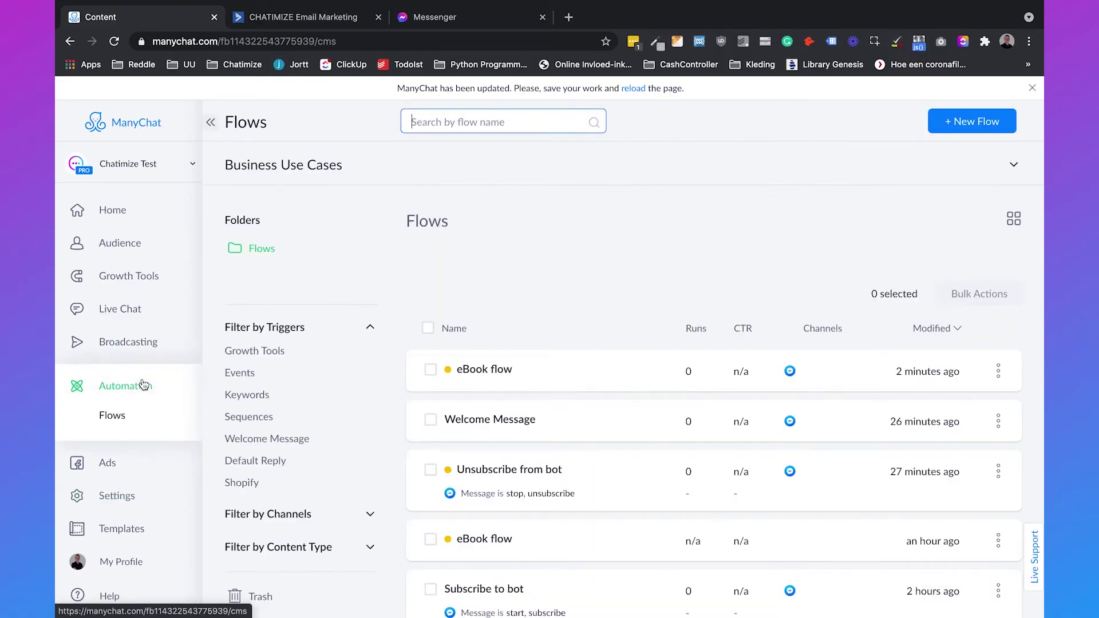
Step: Open the eBook flow in edit mode and pan the canvas to the reply action
{"action": "left_click", "coordinate": [595, 380]}
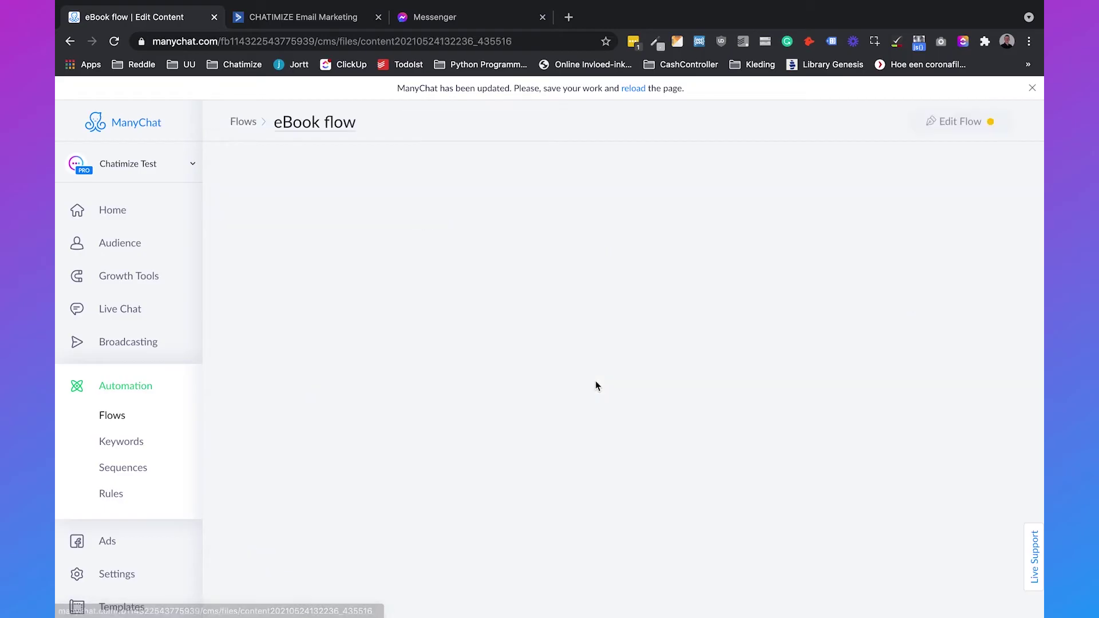
{"action": "left_click", "coordinate": [930, 122]}
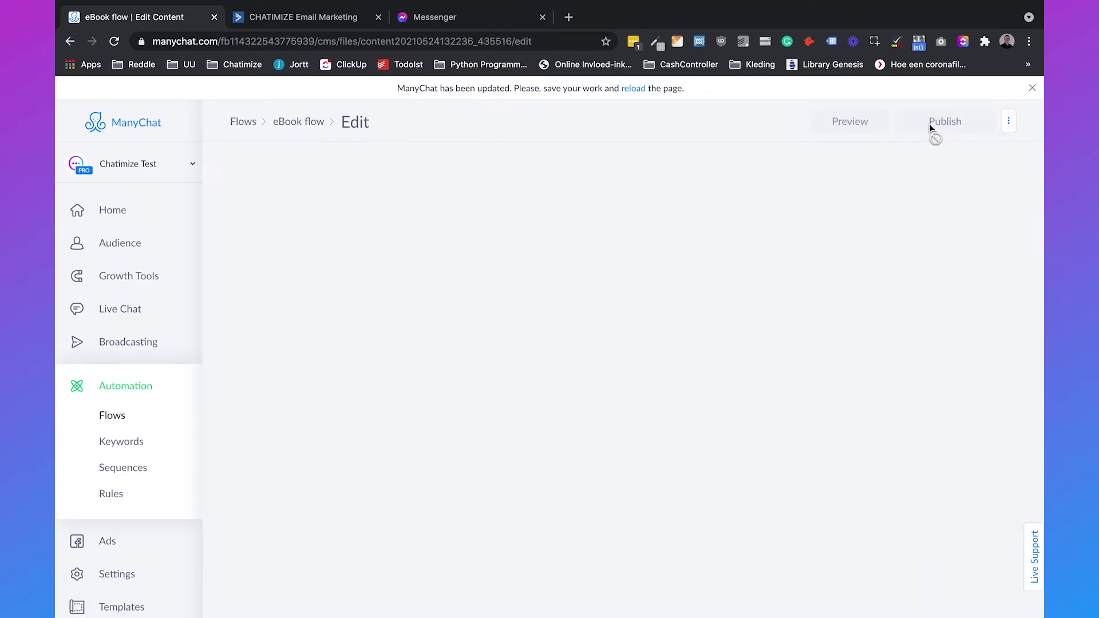
{"action": "left_click_drag", "start_coordinate": [730, 237], "coordinate": [650, 233]}
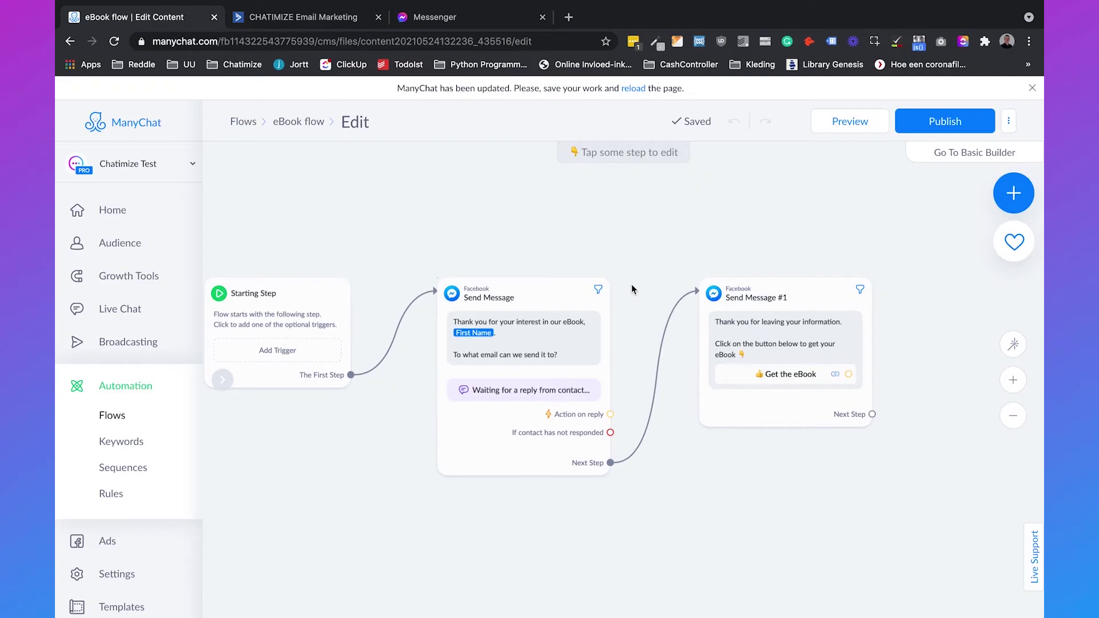
{"action": "left_click_drag", "start_coordinate": [631, 284], "coordinate": [508, 269]}
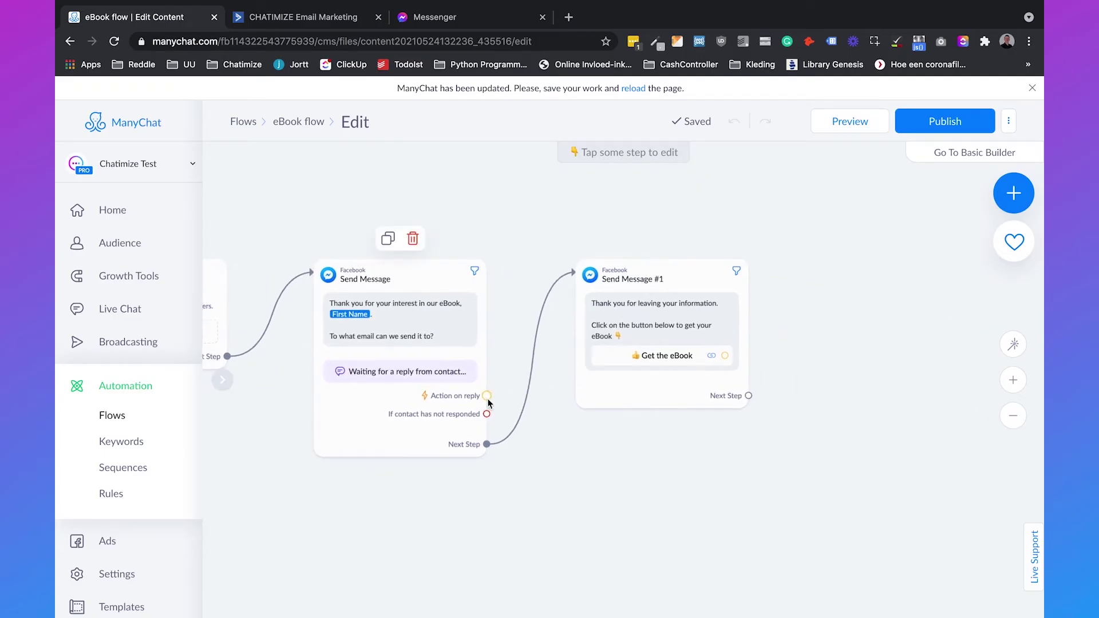
Step: Connect the reply to a new Actions step and add an ActiveCampaign action to it
{"action": "left_click_drag", "start_coordinate": [487, 396], "coordinate": [556, 476]}
{"action": "left_click", "coordinate": [589, 451]}
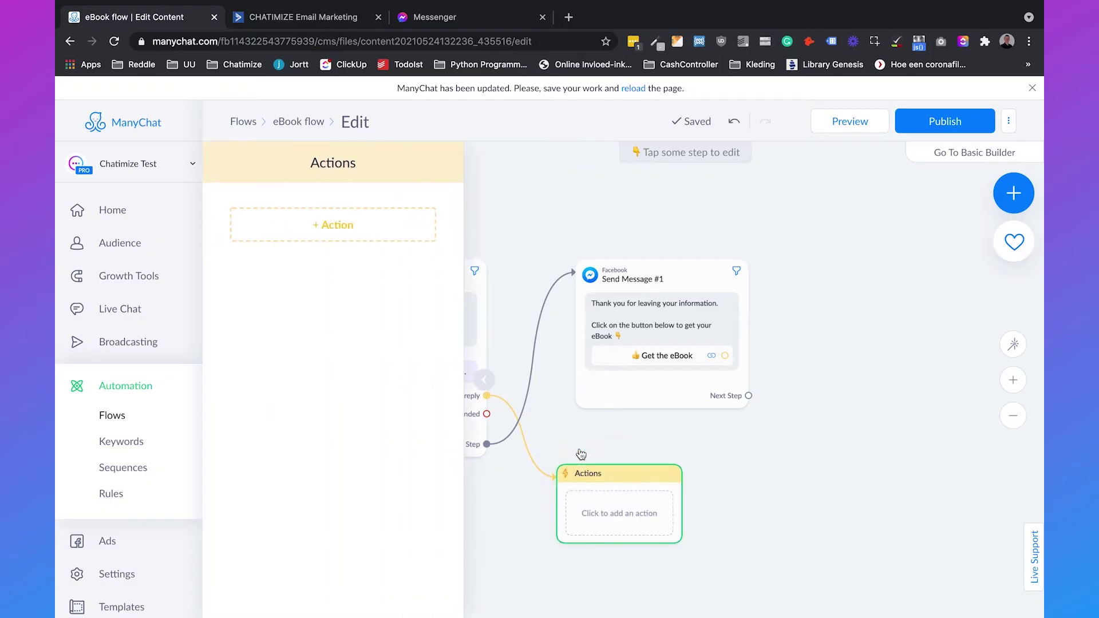
{"action": "left_click", "coordinate": [326, 228]}
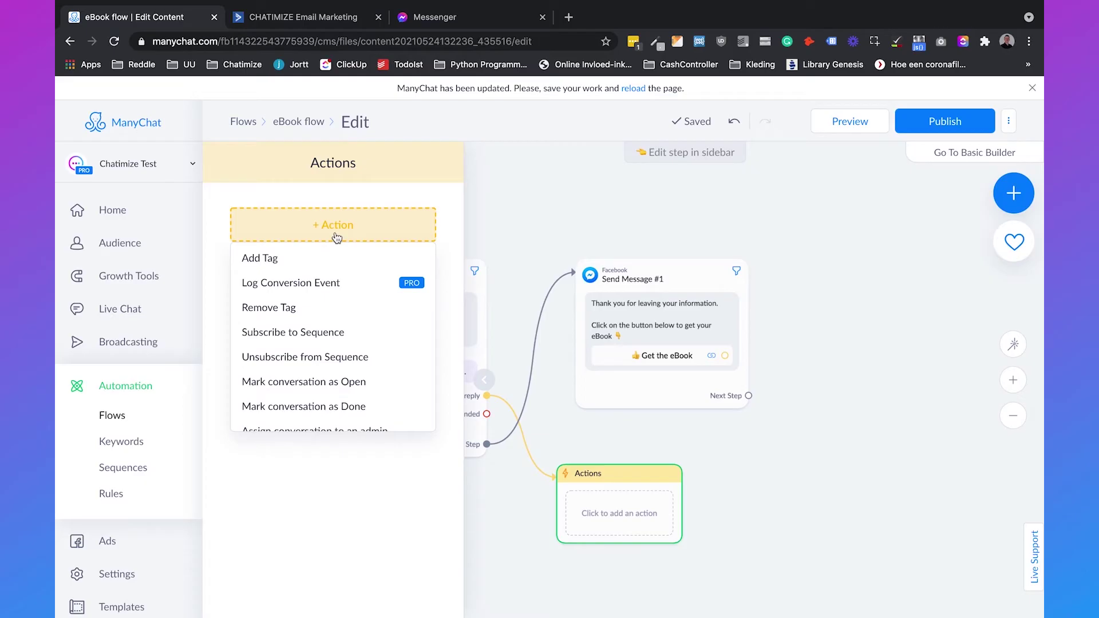
{"action": "scroll", "coordinate": [339, 312], "scroll_direction": "down", "scroll_amount": 2}
{"action": "scroll", "coordinate": [339, 312], "scroll_direction": "down", "scroll_amount": 4}
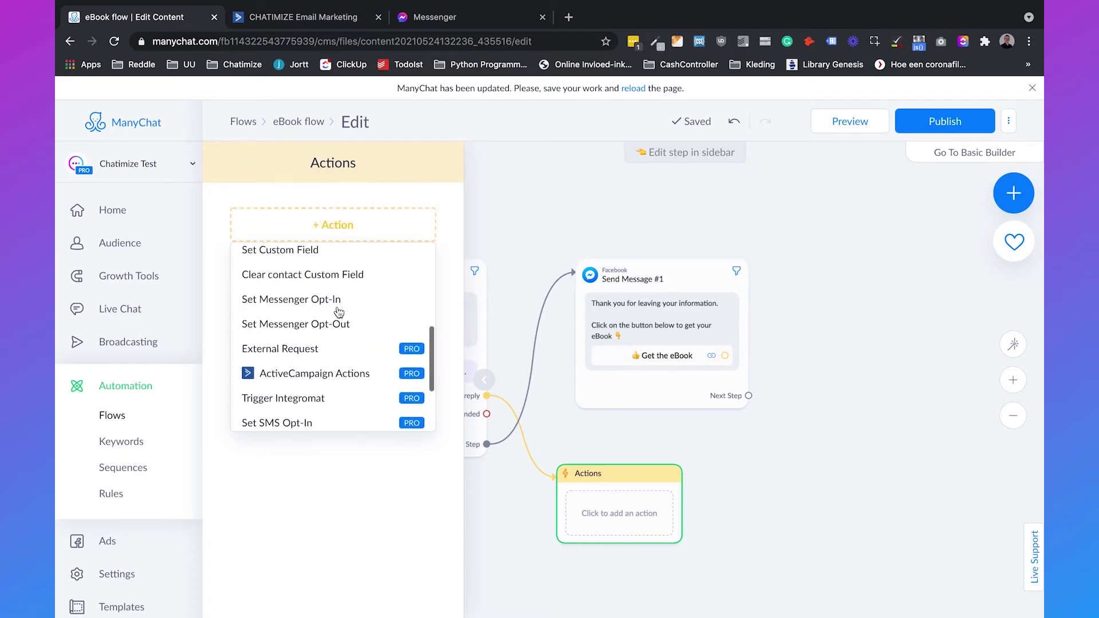
{"action": "left_click", "coordinate": [333, 350]}
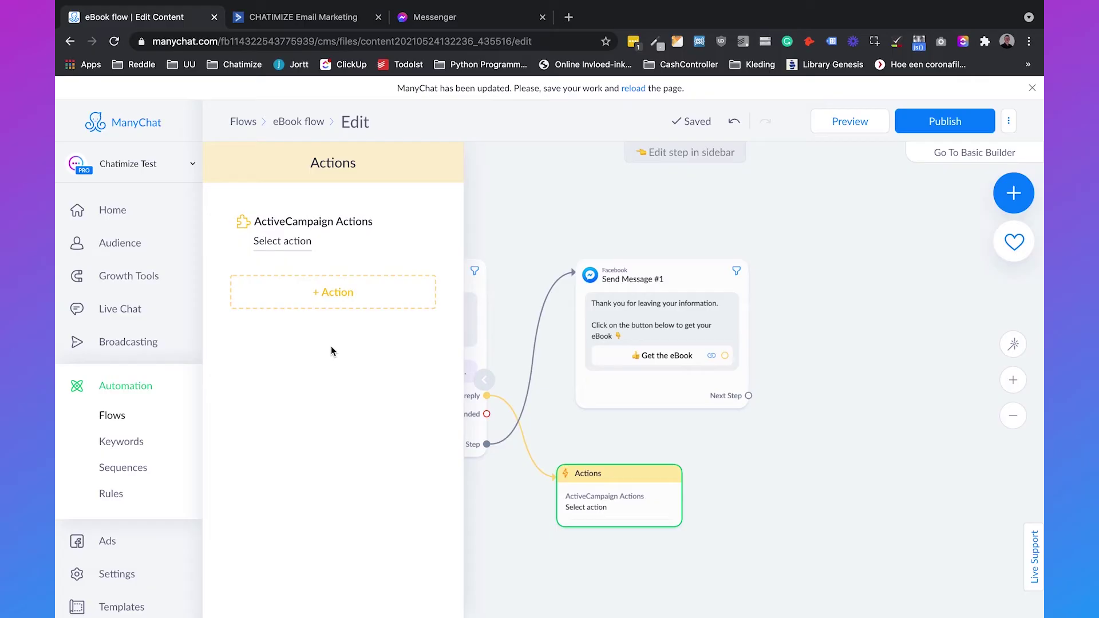
{"action": "left_click", "coordinate": [279, 241]}
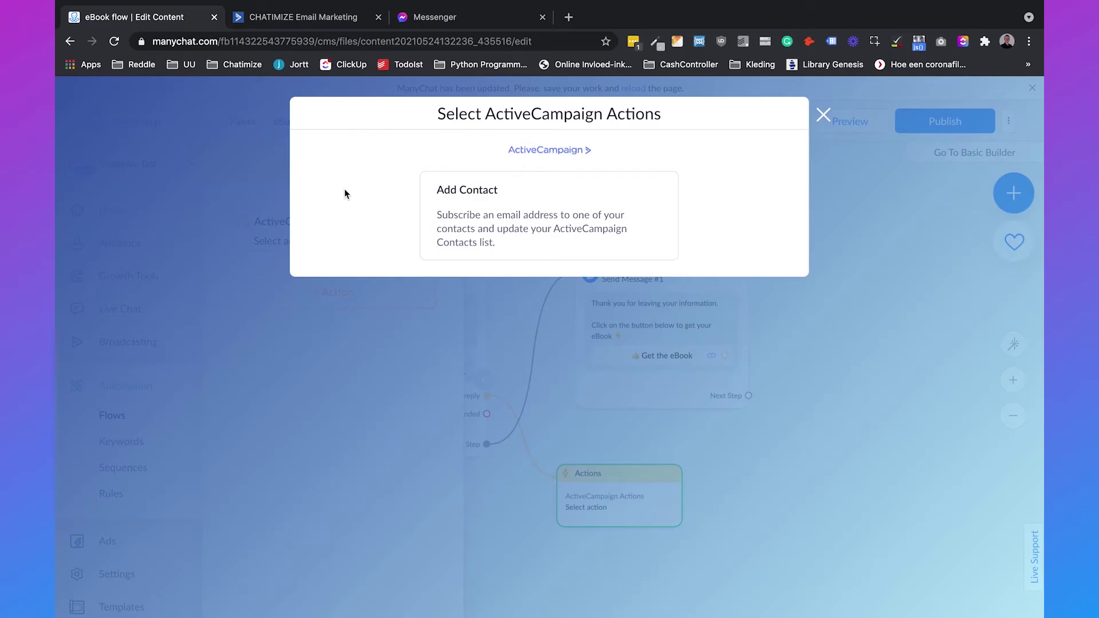
Step: Set Add Contact to use the 'email' custom field and Master Contact List, then save and publish
{"action": "left_click", "coordinate": [492, 225]}
{"action": "left_click", "coordinate": [449, 255]}
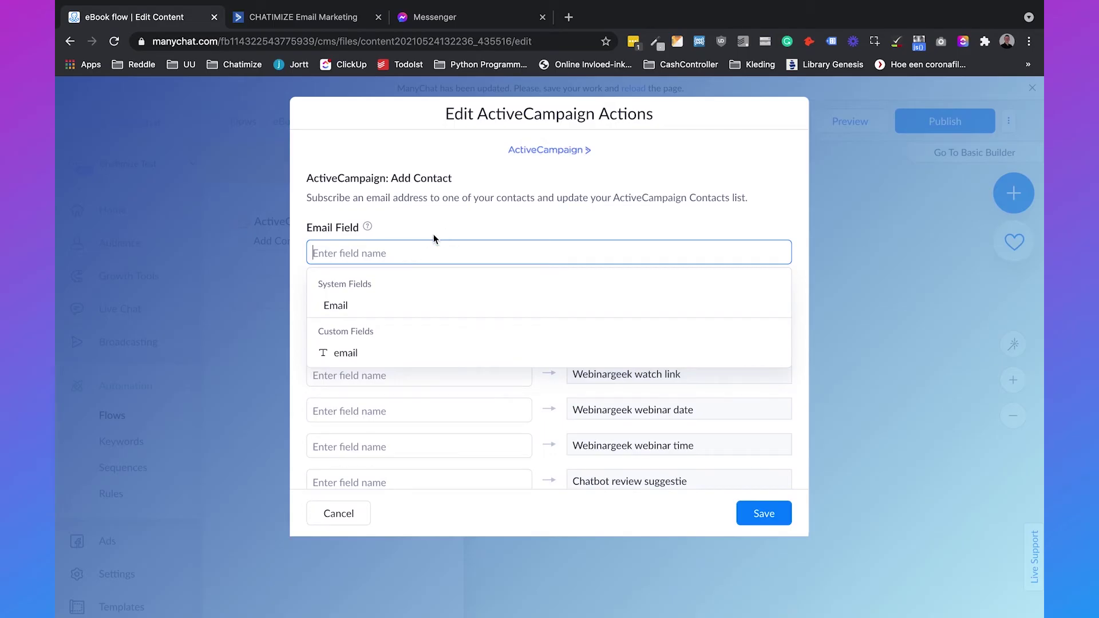
{"action": "left_click", "coordinate": [370, 353]}
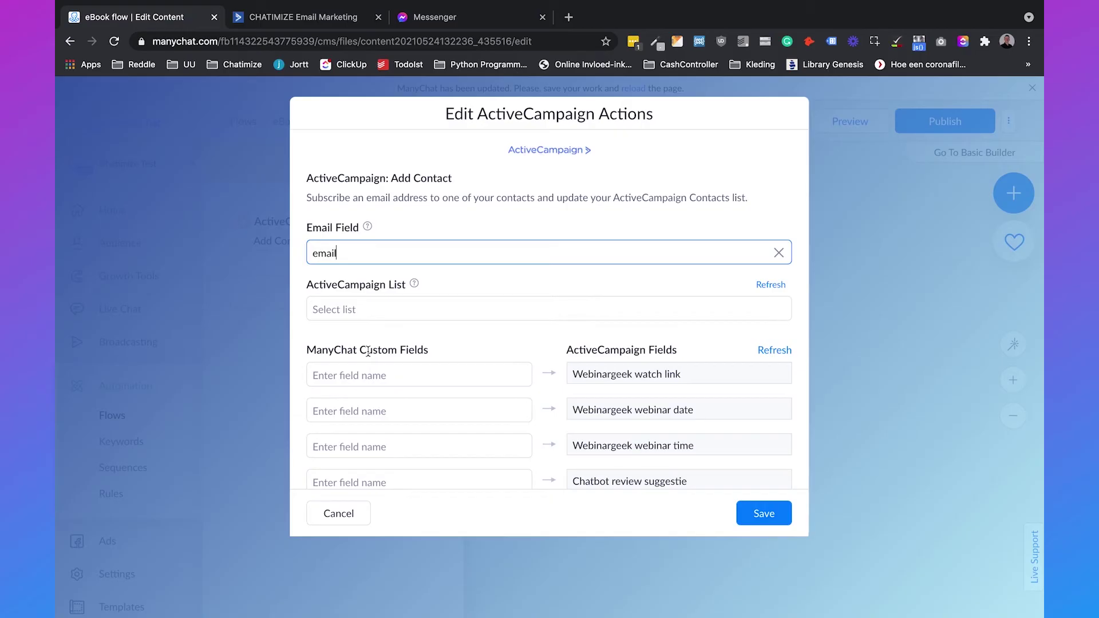
{"action": "left_click", "coordinate": [383, 308]}
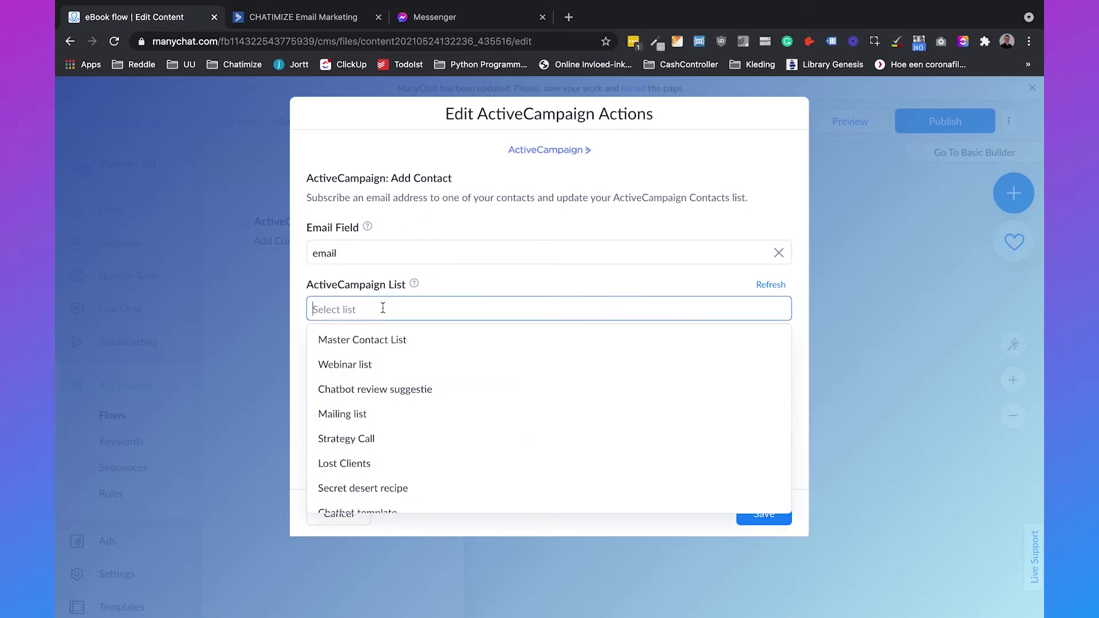
{"action": "left_click", "coordinate": [380, 339]}
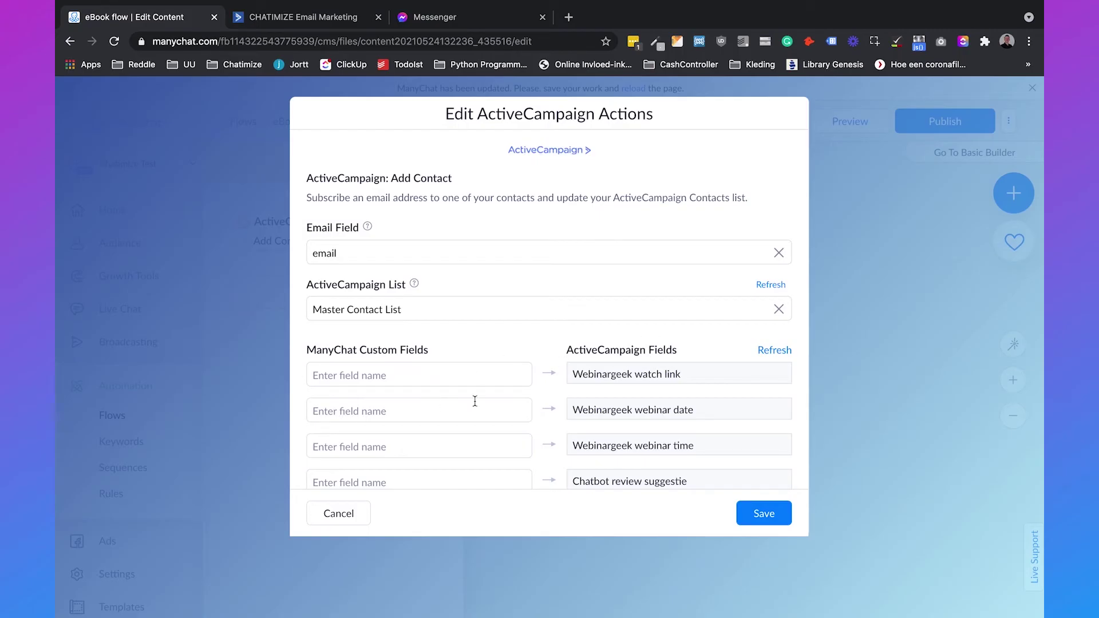
{"action": "scroll", "coordinate": [477, 376], "scroll_direction": "down", "scroll_amount": 3}
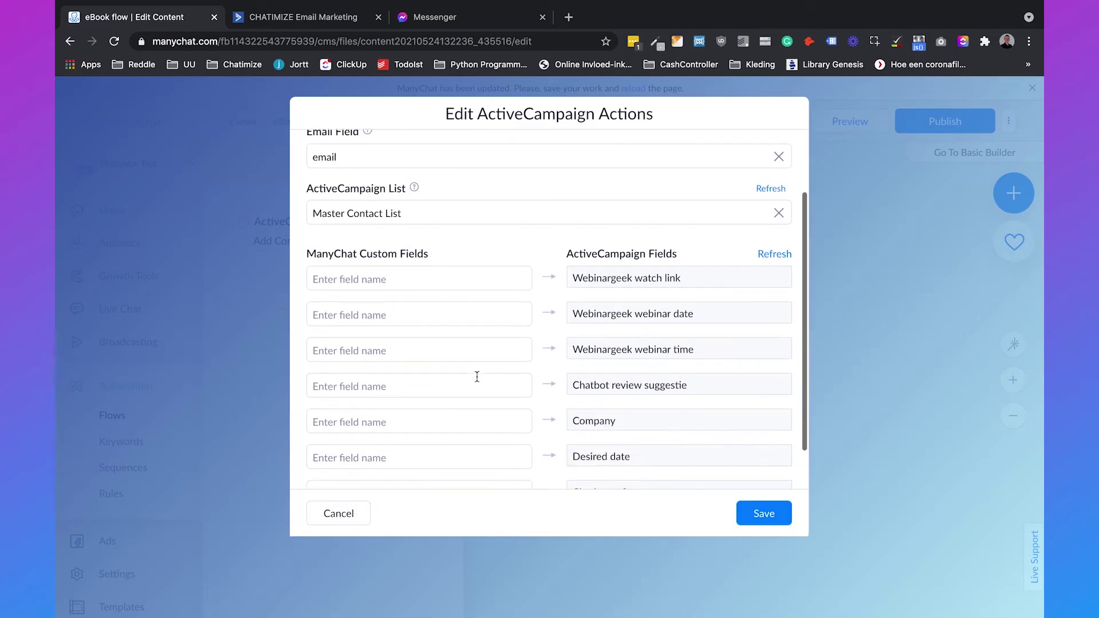
{"action": "scroll", "coordinate": [484, 358], "scroll_direction": "down", "scroll_amount": 1}
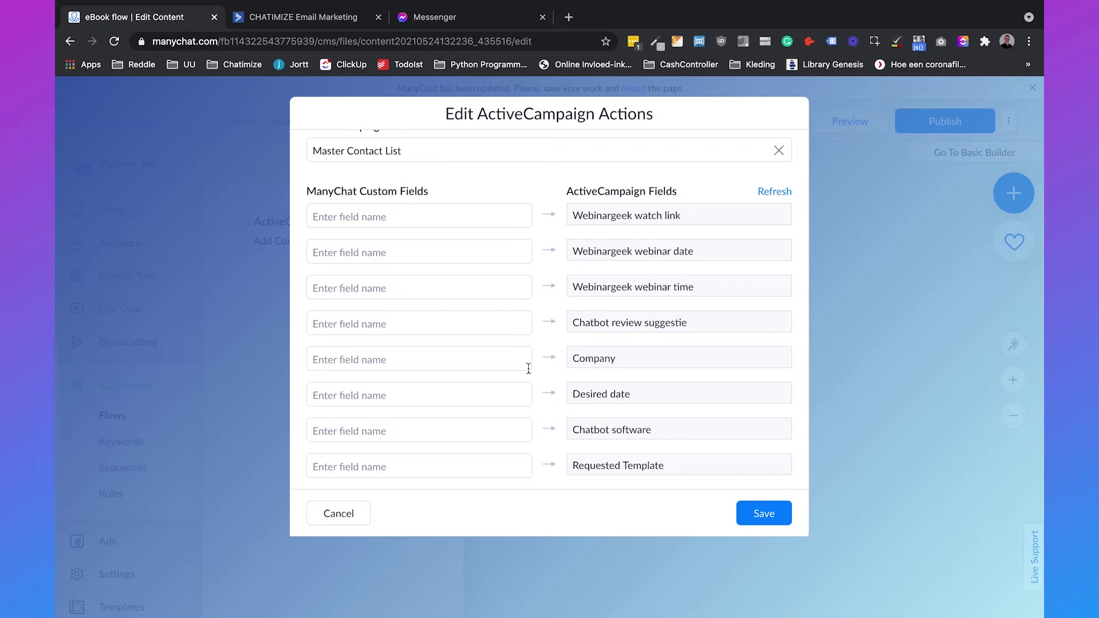
{"action": "left_click_drag", "start_coordinate": [575, 359], "coordinate": [633, 359]}
{"action": "scroll", "coordinate": [635, 358], "scroll_direction": "up", "scroll_amount": 5}
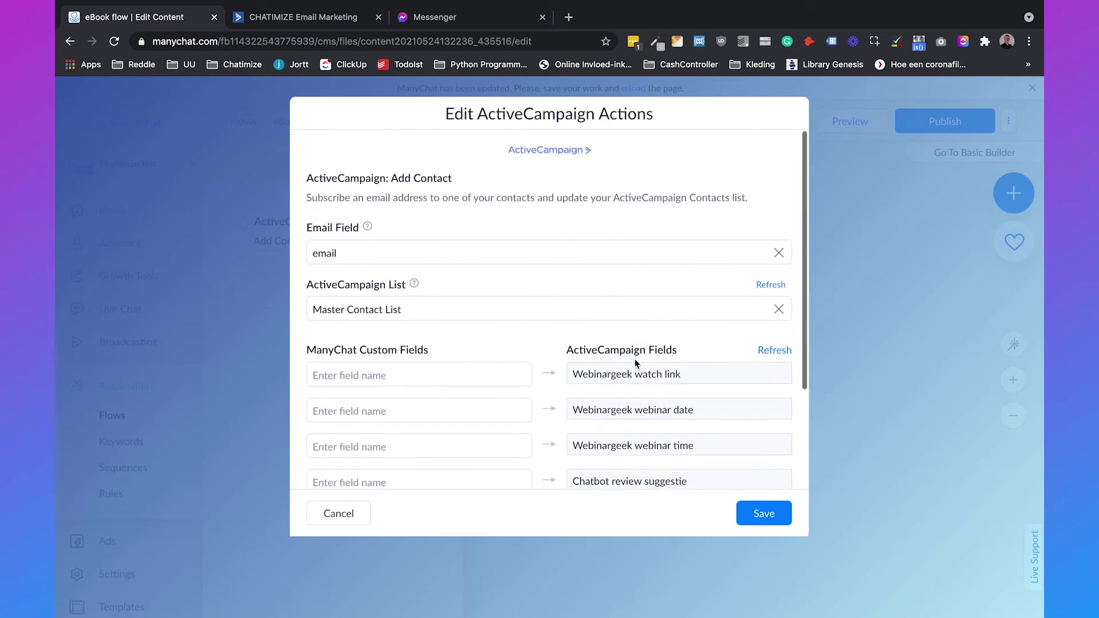
{"action": "left_click", "coordinate": [766, 580]}
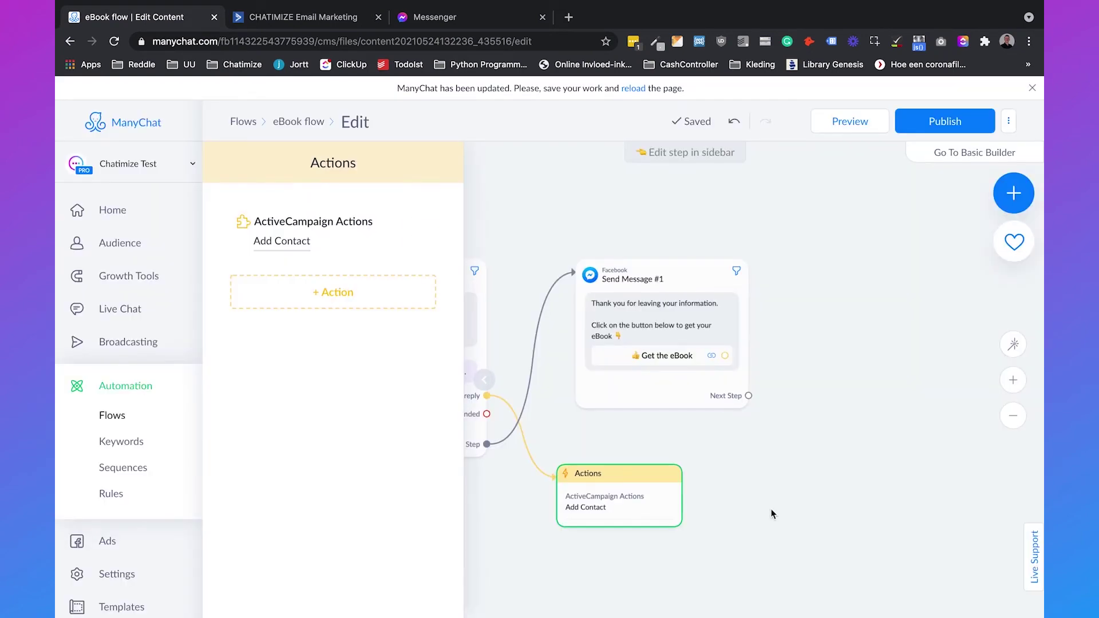
{"action": "left_click", "coordinate": [912, 122]}
Step: Add a Log Conversion Event action and create a new 'Signed up for eBook' event
{"action": "left_click", "coordinate": [339, 298]}
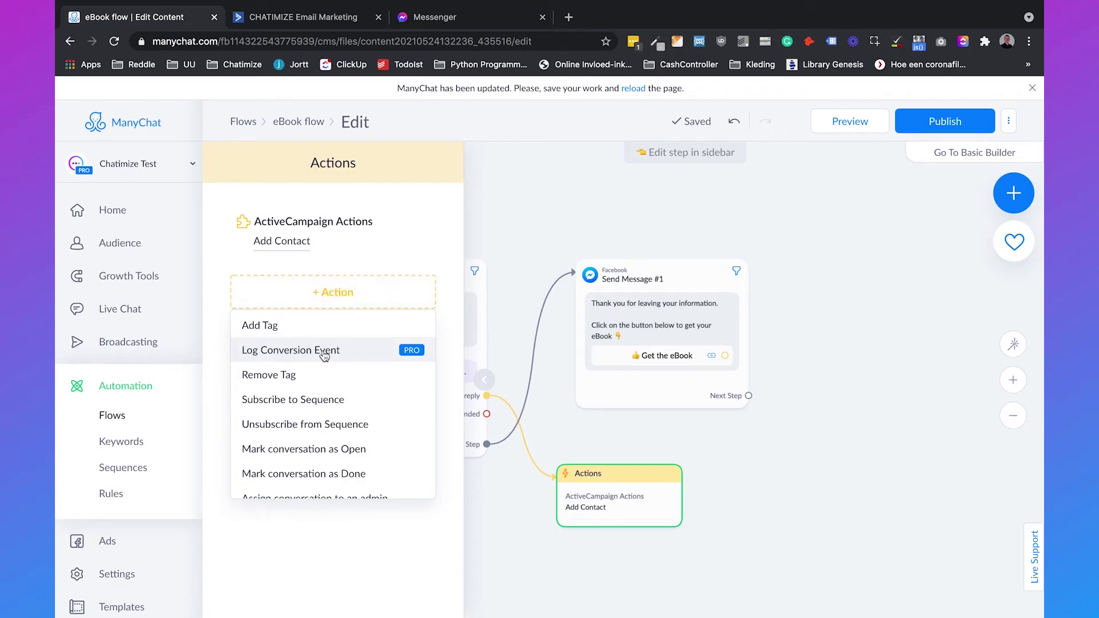
{"action": "left_click", "coordinate": [324, 355]}
{"action": "left_click", "coordinate": [318, 306]}
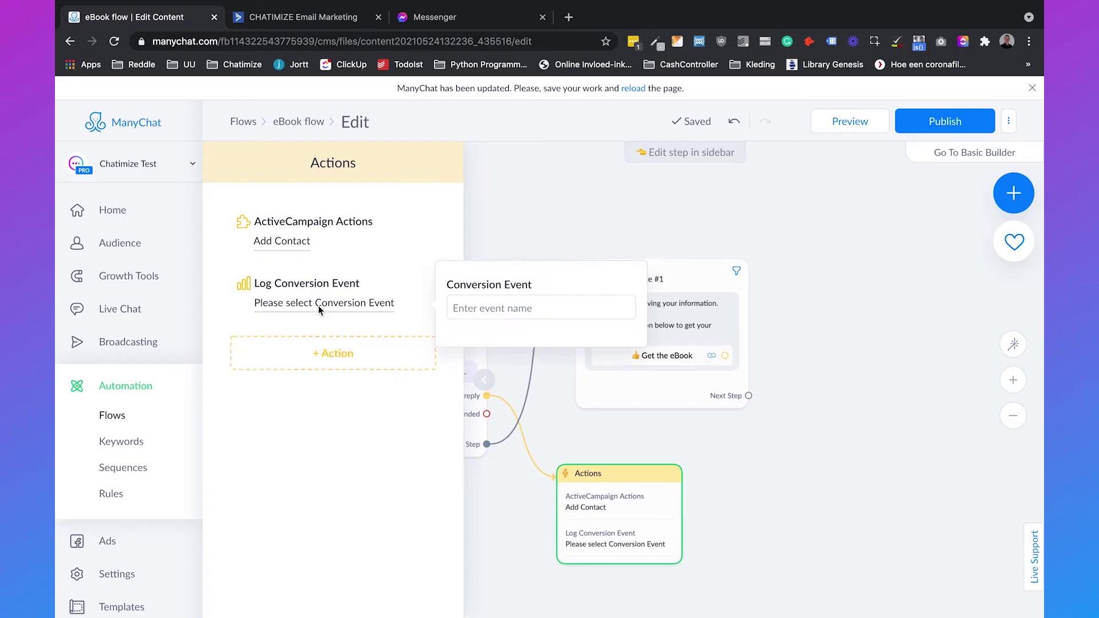
{"action": "left_click", "coordinate": [485, 308]}
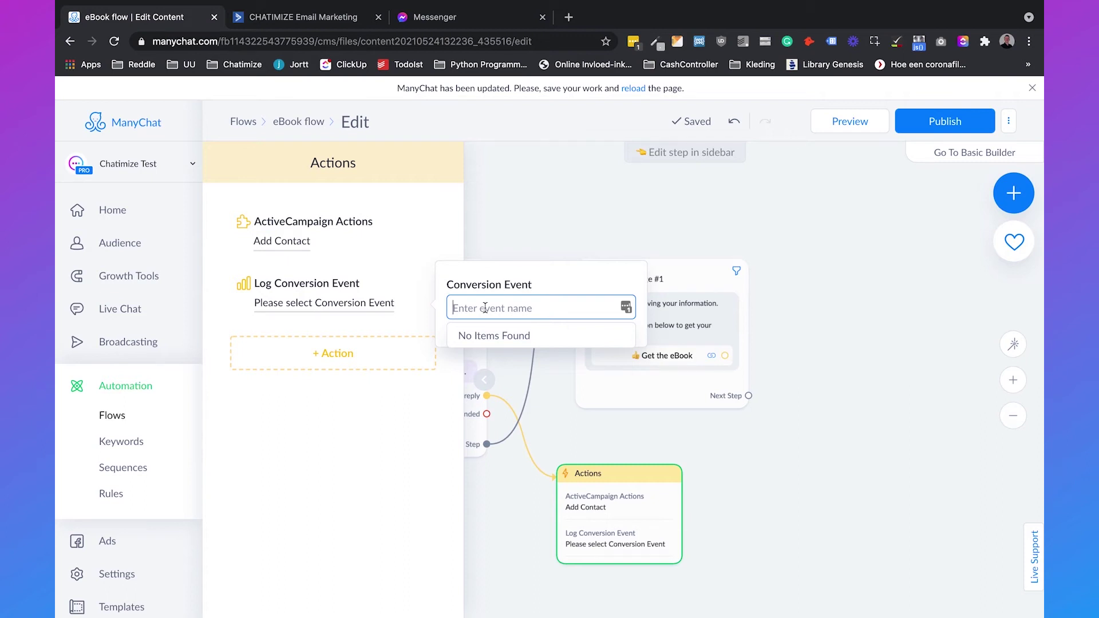
{"action": "type", "text": "Signed up for eBook"}
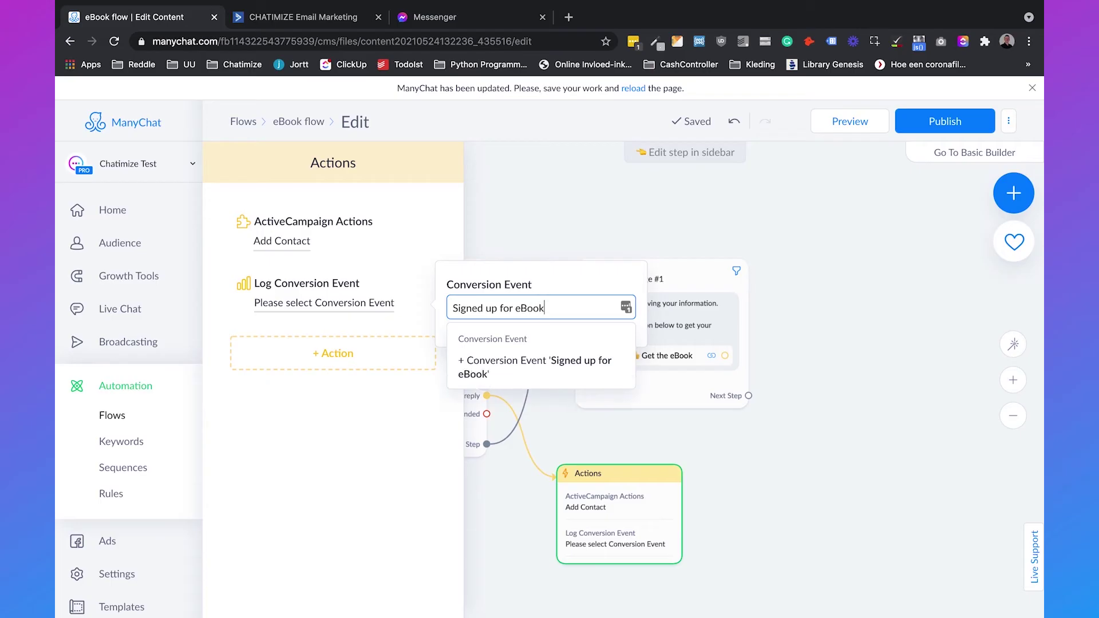
{"action": "left_click", "coordinate": [472, 369]}
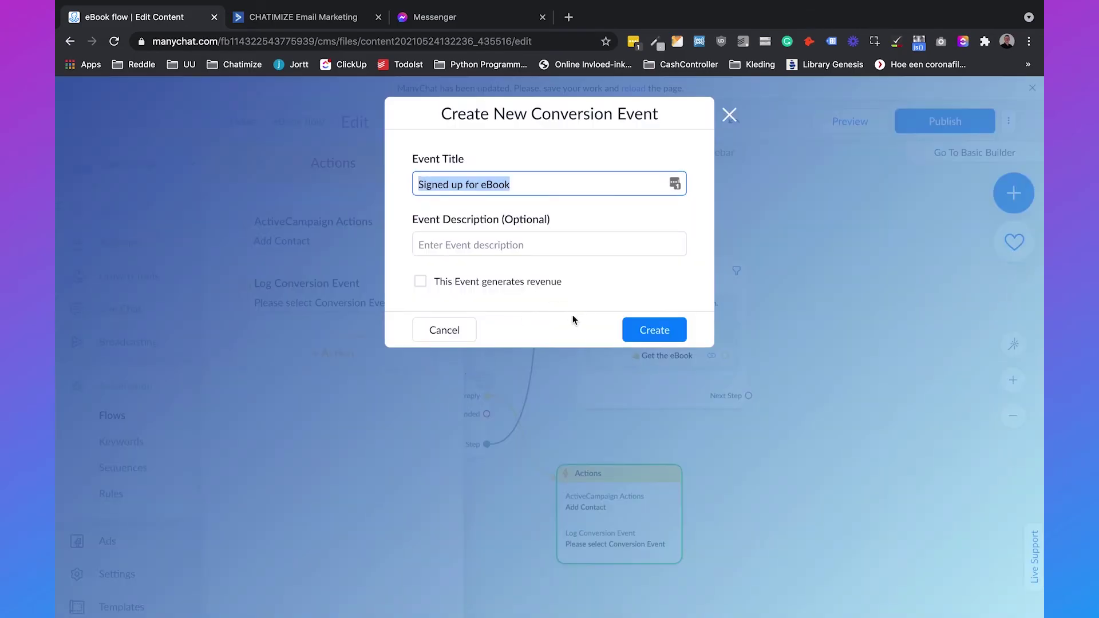
{"action": "left_click", "coordinate": [641, 329]}
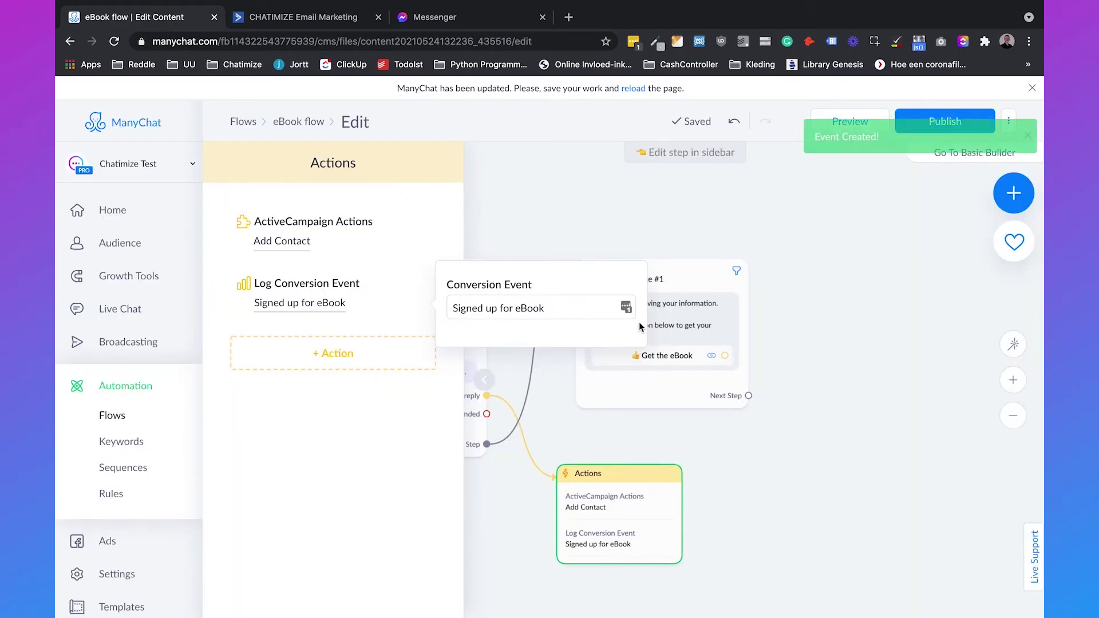
Step: Close the event popover and notification, then publish the updated eBook flow
{"action": "left_click", "coordinate": [881, 404]}
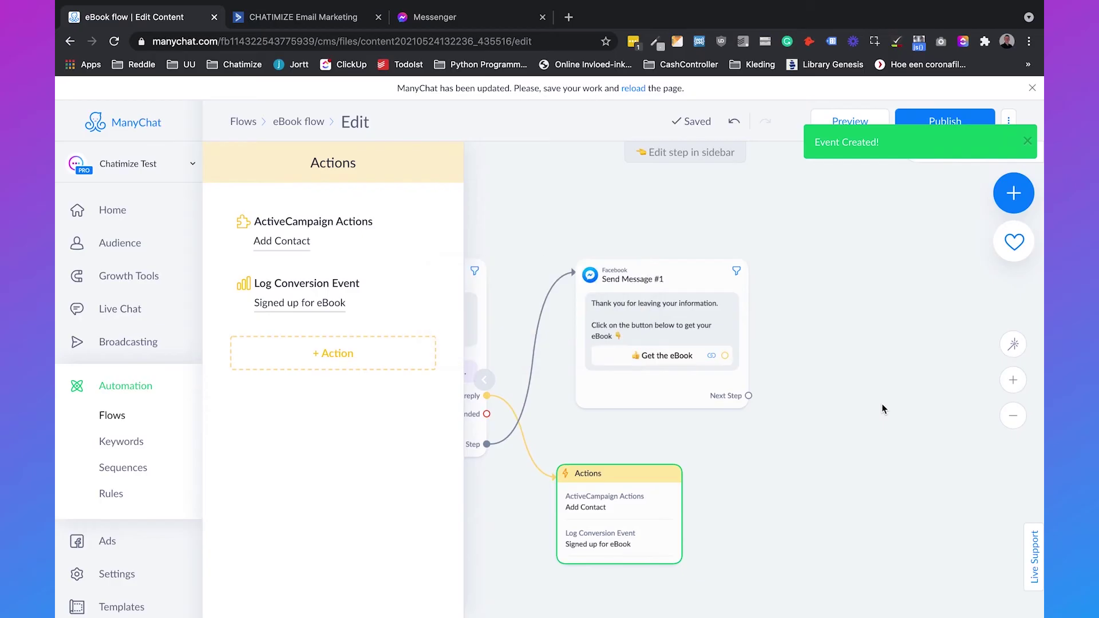
{"action": "left_click", "coordinate": [1028, 143]}
{"action": "left_click", "coordinate": [955, 121]}
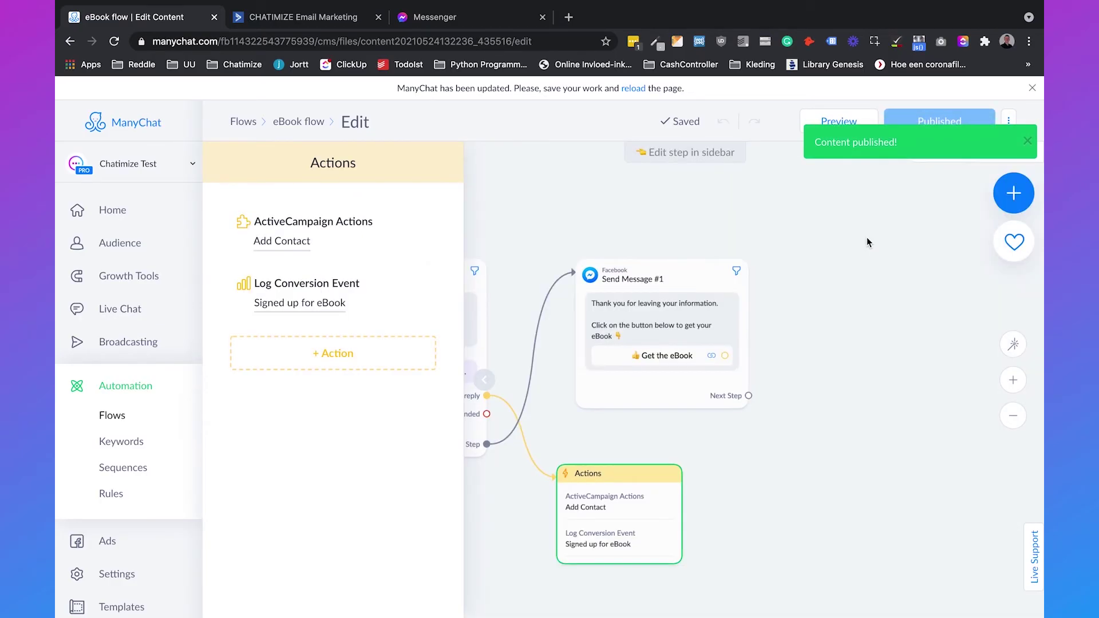
{"action": "scroll", "coordinate": [842, 318], "scroll_direction": "left", "scroll_amount": 2}
{"action": "scroll", "coordinate": [842, 319], "scroll_direction": "down", "scroll_amount": 1}
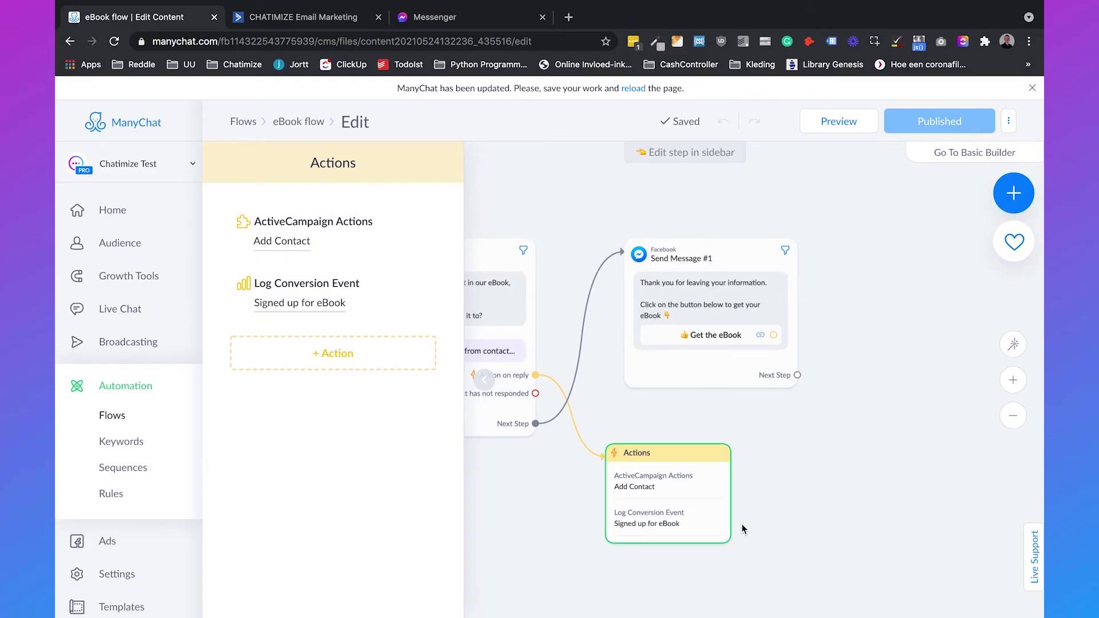
Step: Close the Actions sidebar and pan the canvas to reveal the eBook flow's Starting Step
{"action": "left_click", "coordinate": [777, 464]}
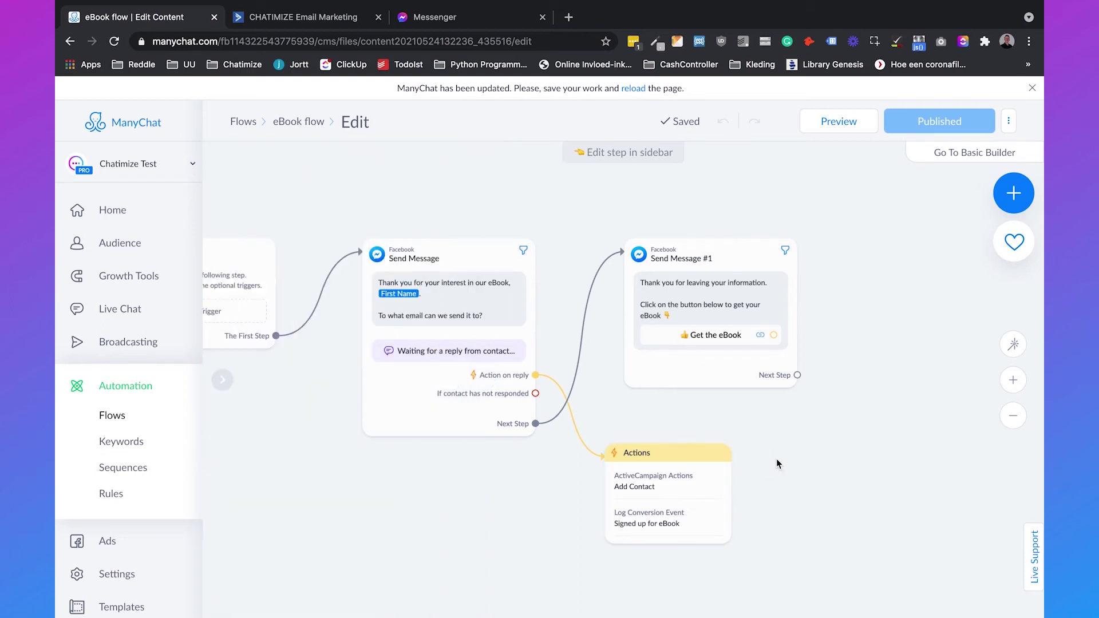
{"action": "left_click_drag", "start_coordinate": [776, 464], "coordinate": [926, 460]}
{"action": "left_click_drag", "start_coordinate": [708, 493], "coordinate": [724, 502]}
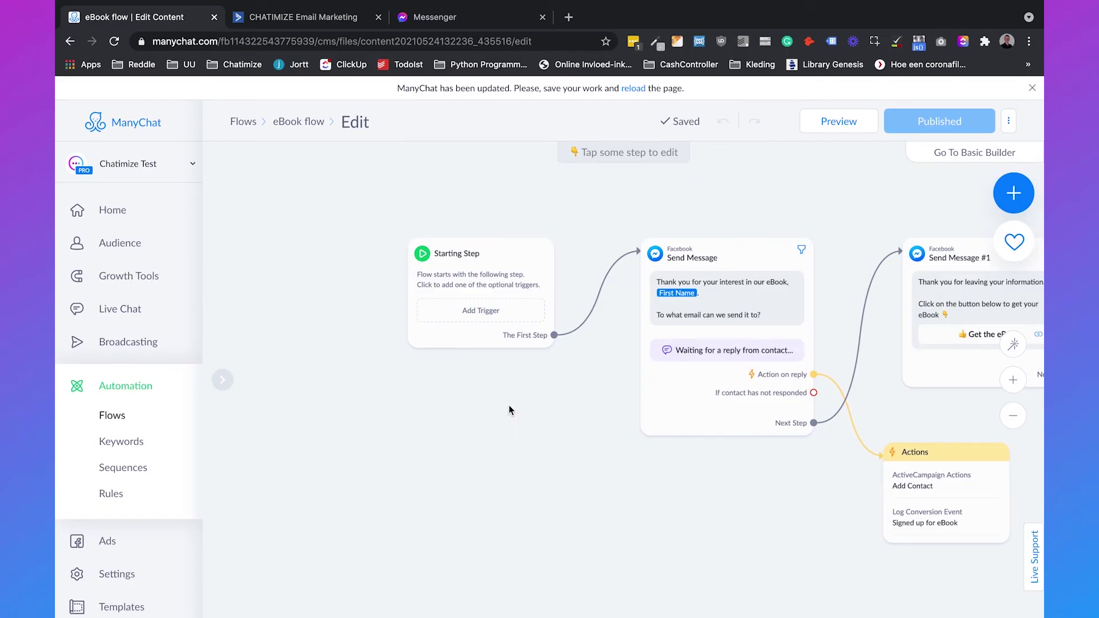
{"action": "left_click_drag", "start_coordinate": [509, 405], "coordinate": [499, 416]}
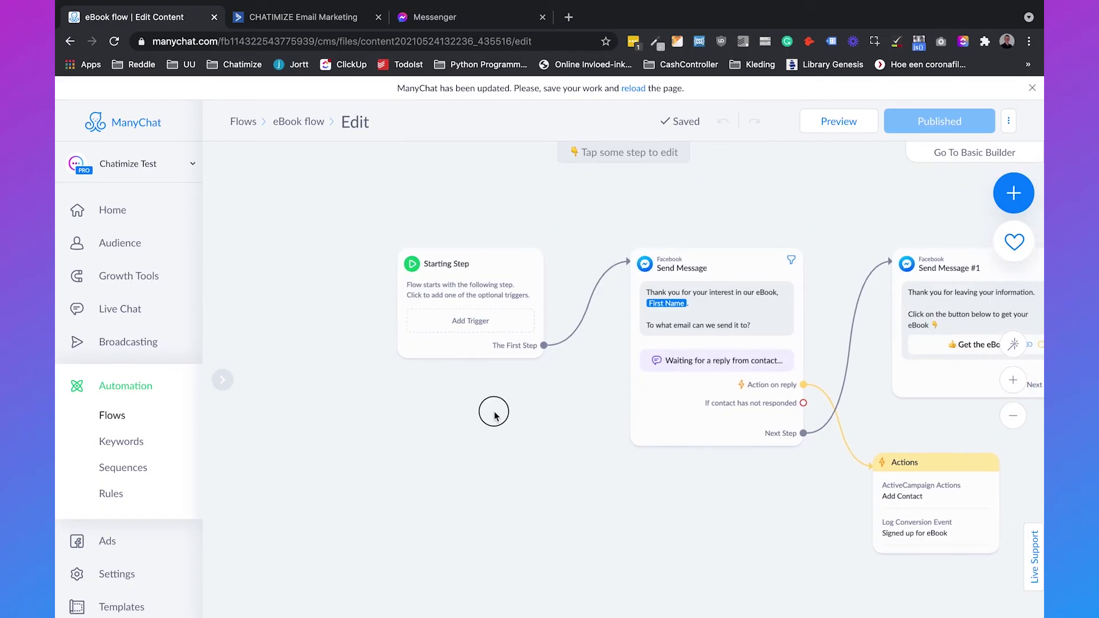
{"action": "left_click", "coordinate": [454, 330]}
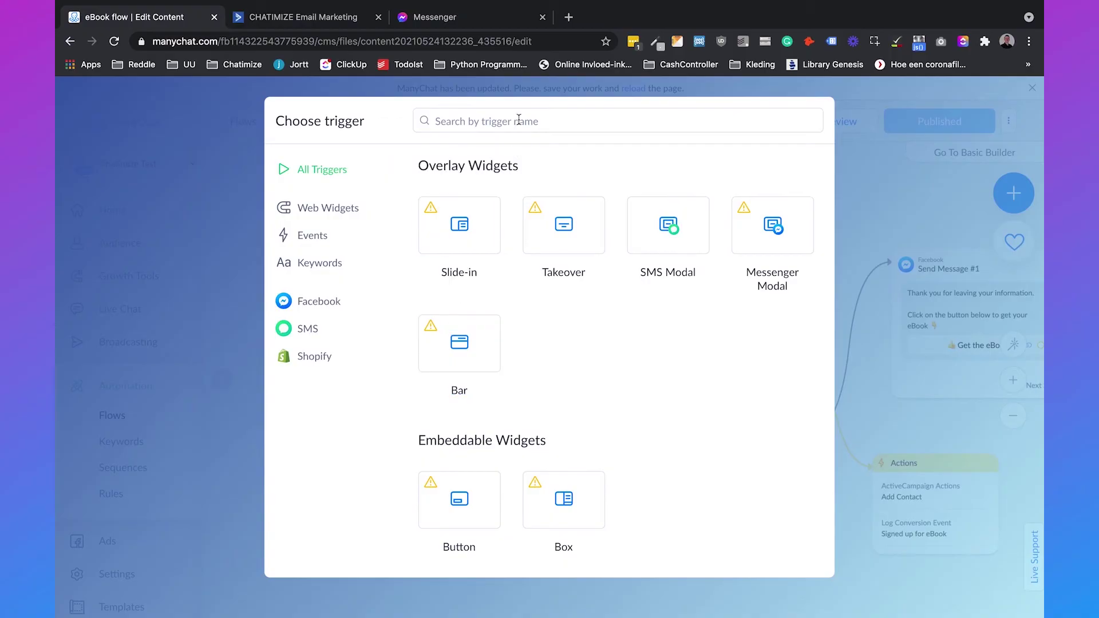
Step: Add a Messenger Ref URL trigger (Growth Tool #1) found by searching 'url' and copy its link
{"action": "type", "text": "url"}
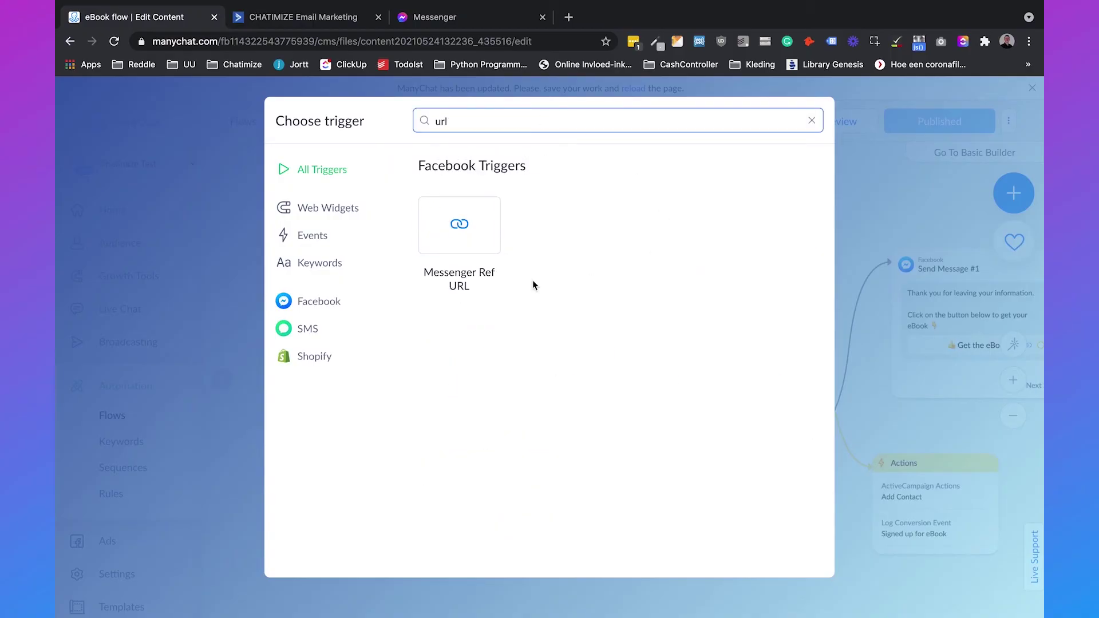
{"action": "left_click", "coordinate": [467, 278]}
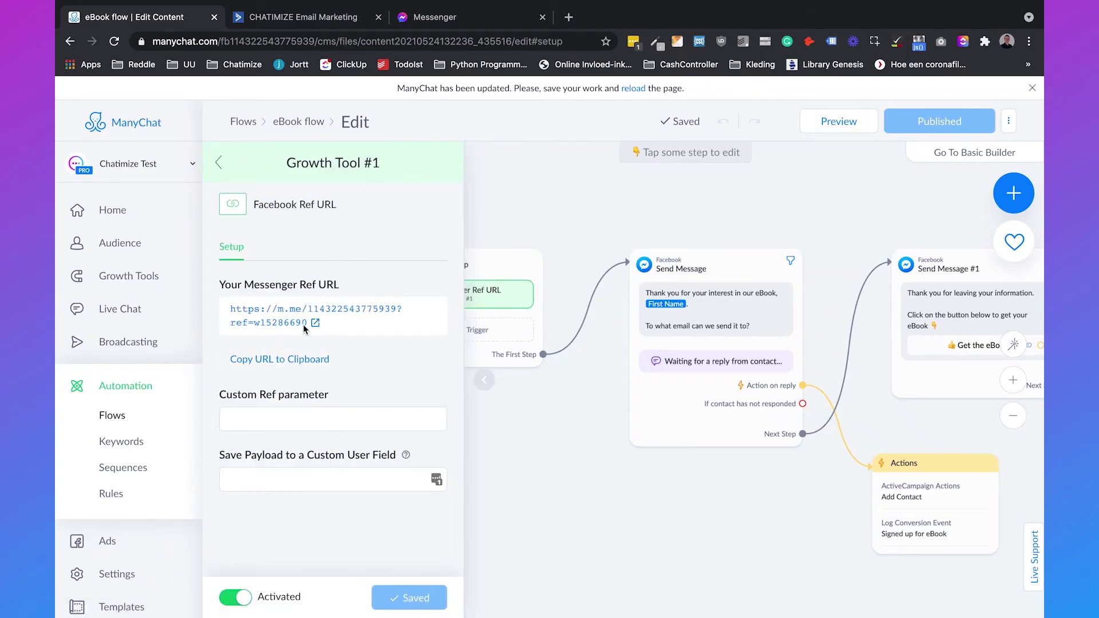
{"action": "left_click", "coordinate": [284, 359]}
{"action": "left_click", "coordinate": [603, 499]}
{"action": "left_click_drag", "start_coordinate": [602, 499], "coordinate": [506, 504]}
{"action": "scroll", "coordinate": [506, 504], "scroll_direction": "right", "scroll_amount": 3}
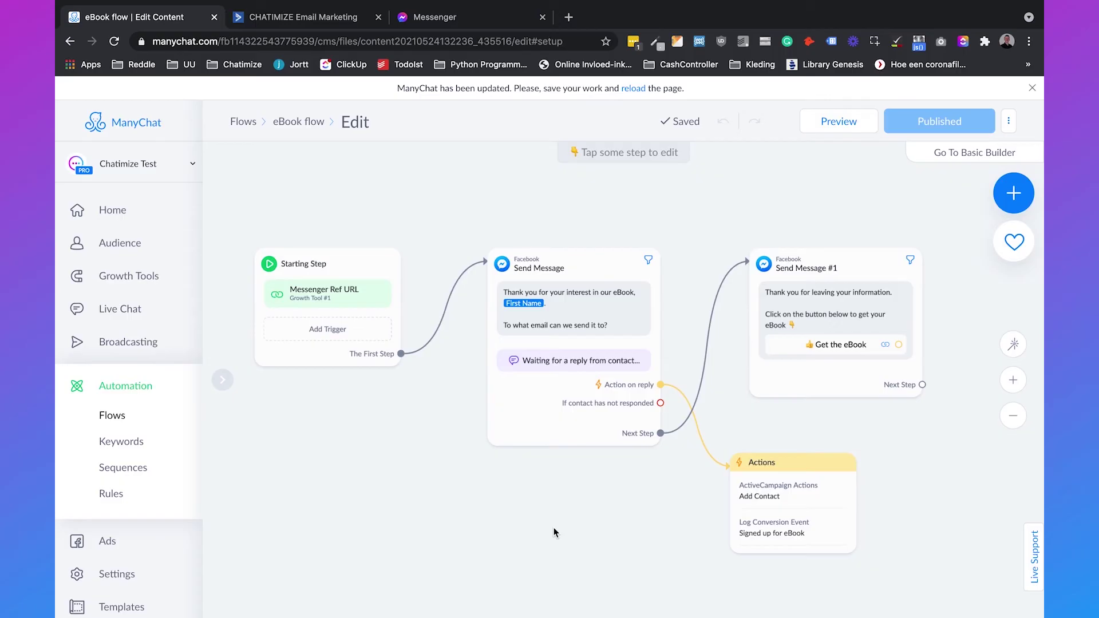
Step: Open the copied m.me ref link in a new tab and reply with the suggested e-mail to receive the eBook message
{"action": "left_click", "coordinate": [569, 17]}
{"action": "key", "text": "super+v"}
{"action": "key", "text": "Return"}
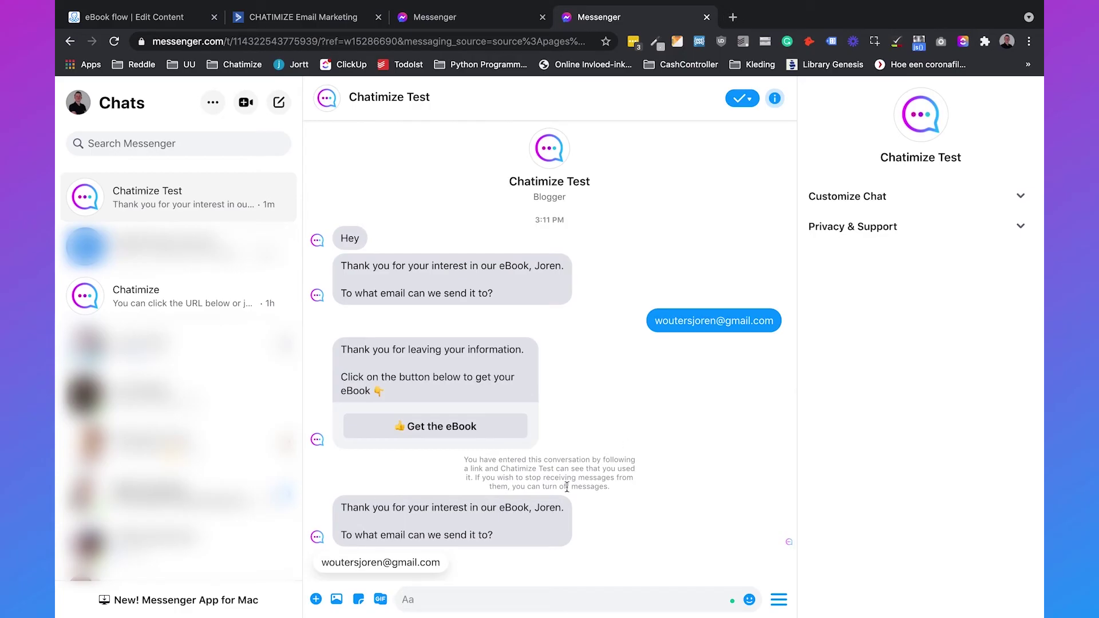
{"action": "left_click", "coordinate": [422, 562]}
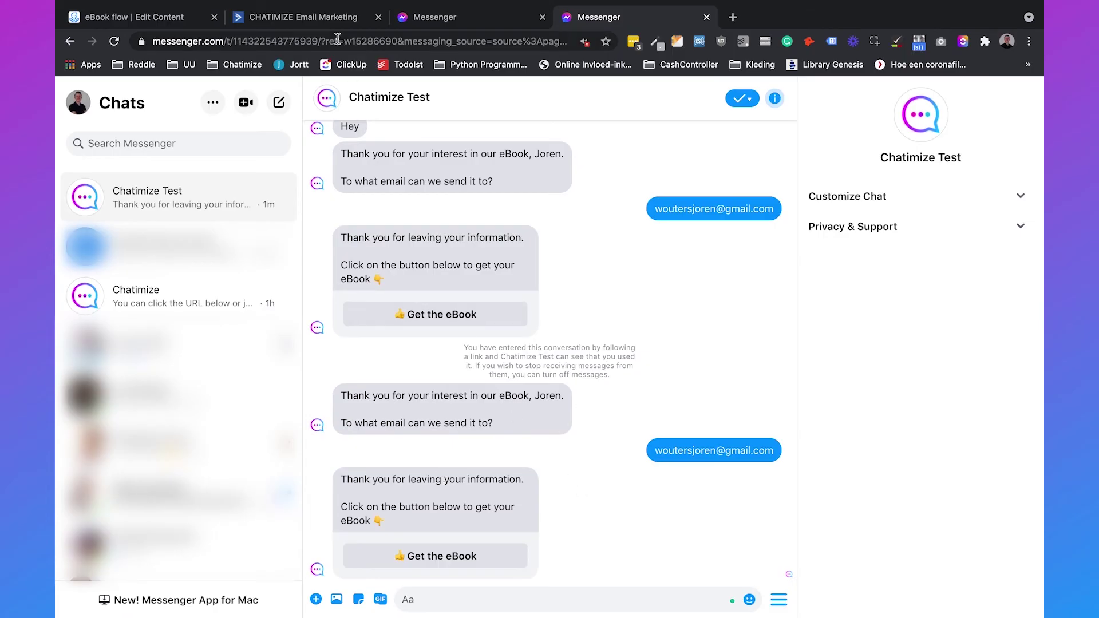
{"action": "left_click", "coordinate": [339, 23]}
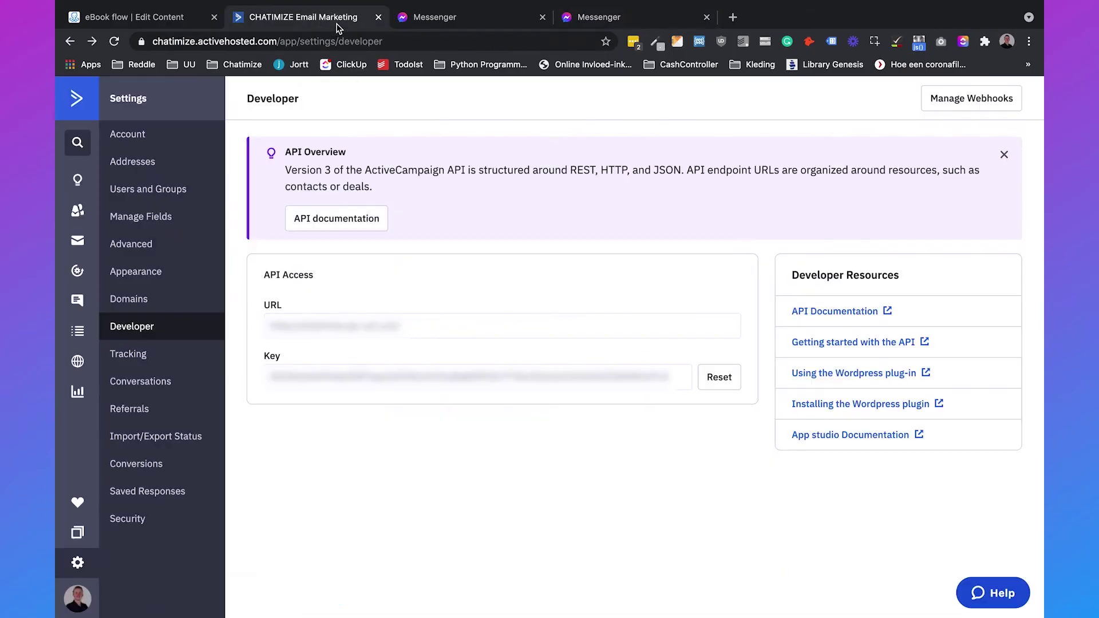
Step: Search ActiveCampaign Contacts for the test contact's e-mail, verify its Master Contact List subscription, and return to ManyChat
{"action": "left_click", "coordinate": [79, 211]}
{"action": "left_click", "coordinate": [939, 163]}
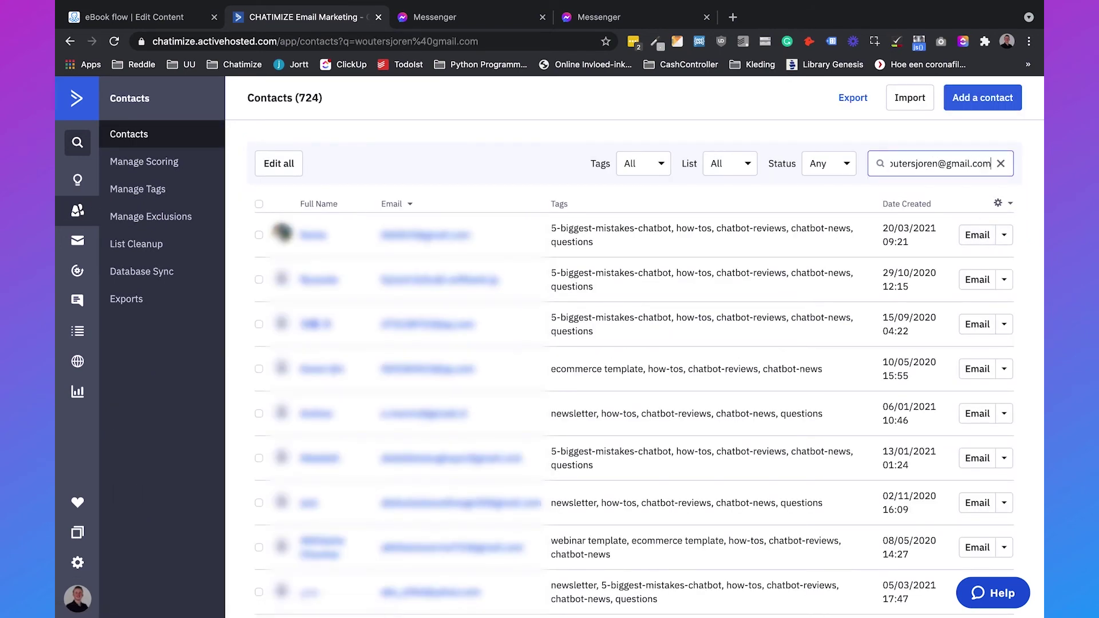
{"action": "key", "text": "Return"}
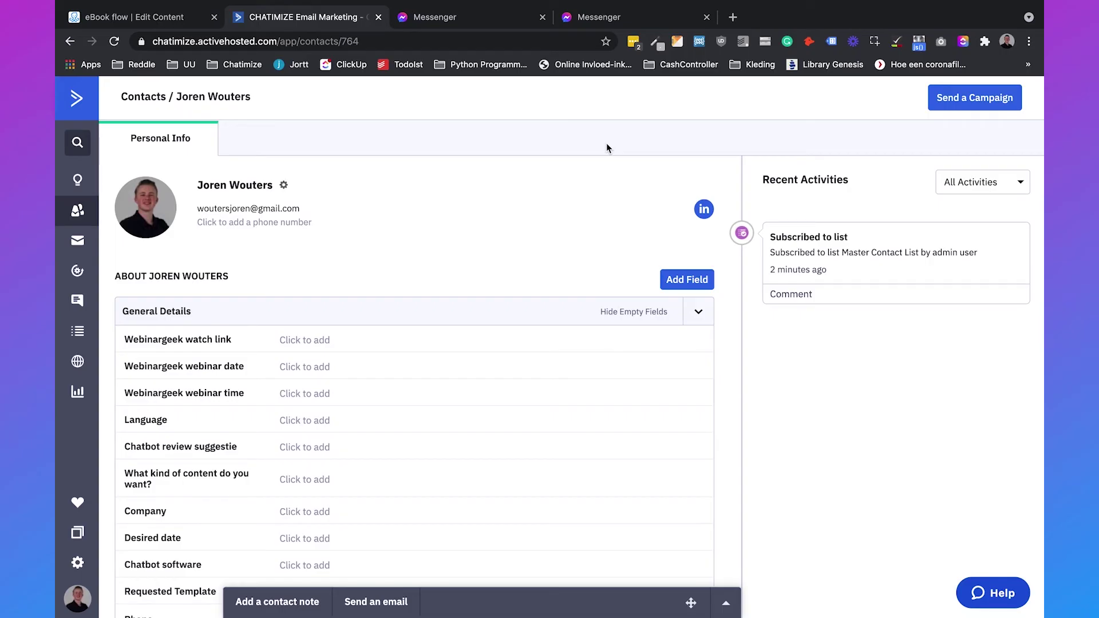
{"action": "left_click", "coordinate": [173, 18]}
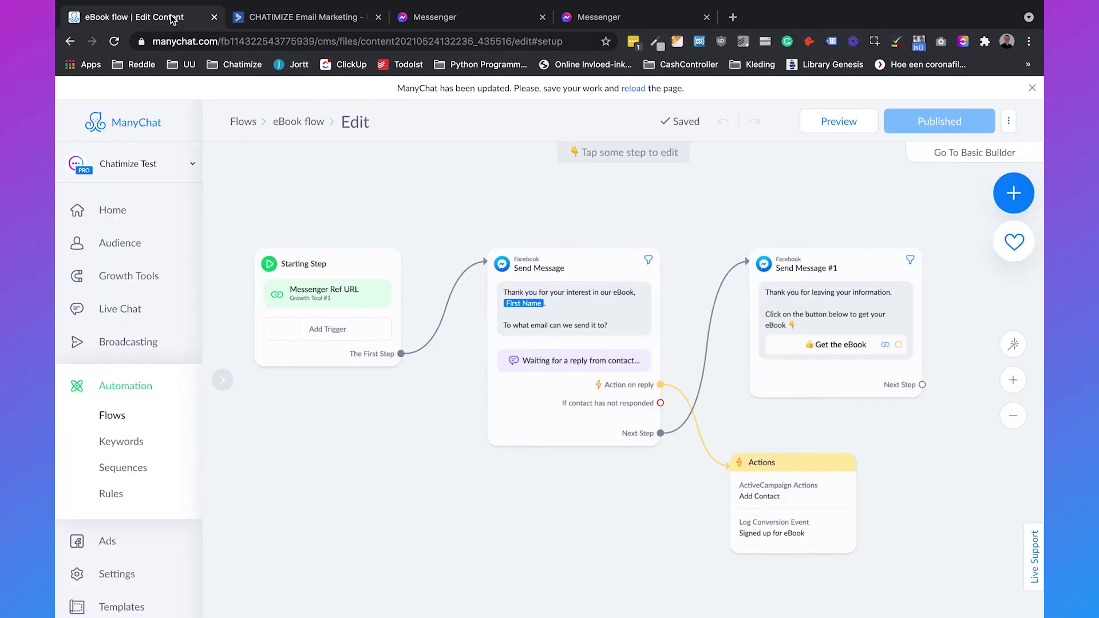
Step: Chart the 'Signed up for eBook' conversion event in Home Metrics, showing 1 signup on May 24
{"action": "left_click", "coordinate": [151, 216]}
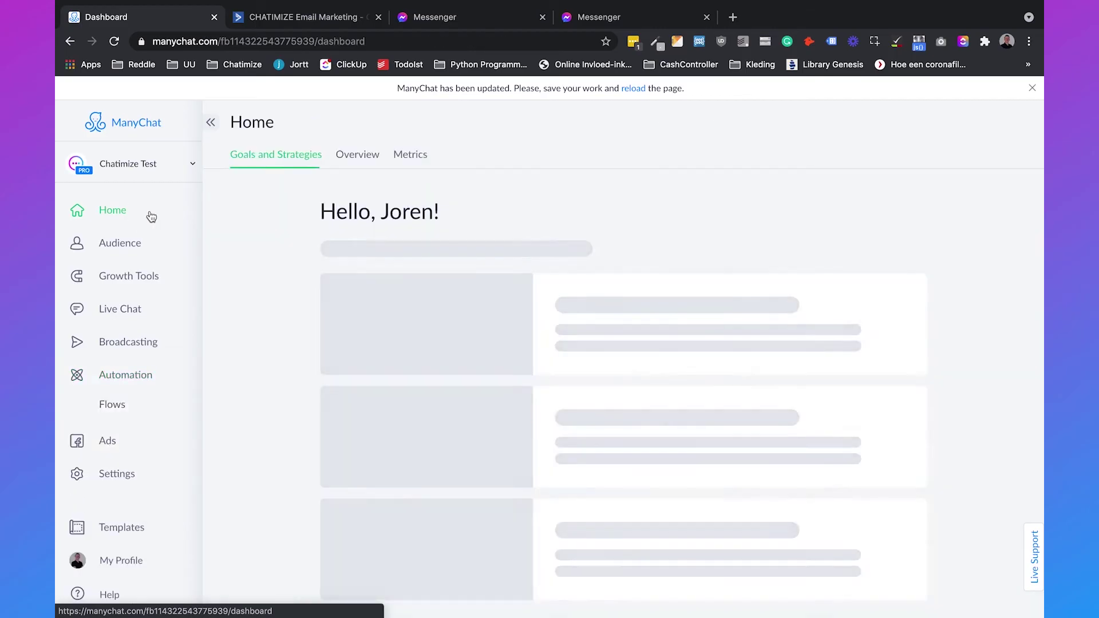
{"action": "left_click", "coordinate": [410, 155]}
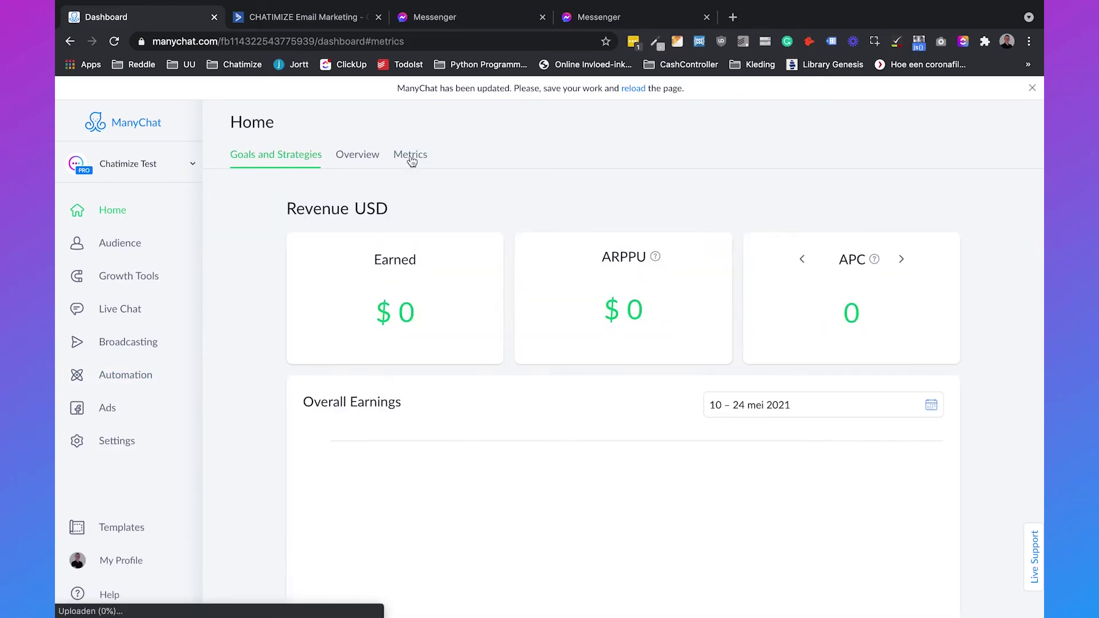
{"action": "scroll", "coordinate": [457, 318], "scroll_direction": "down", "scroll_amount": 10}
{"action": "scroll", "coordinate": [456, 319], "scroll_direction": "up", "scroll_amount": 2}
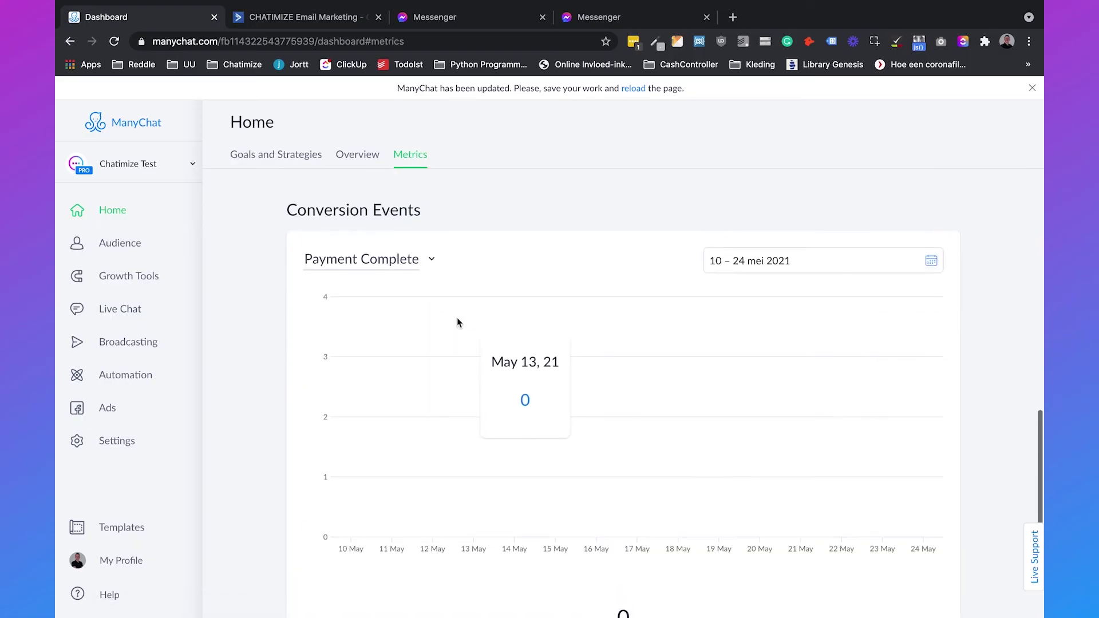
{"action": "left_click", "coordinate": [391, 273]}
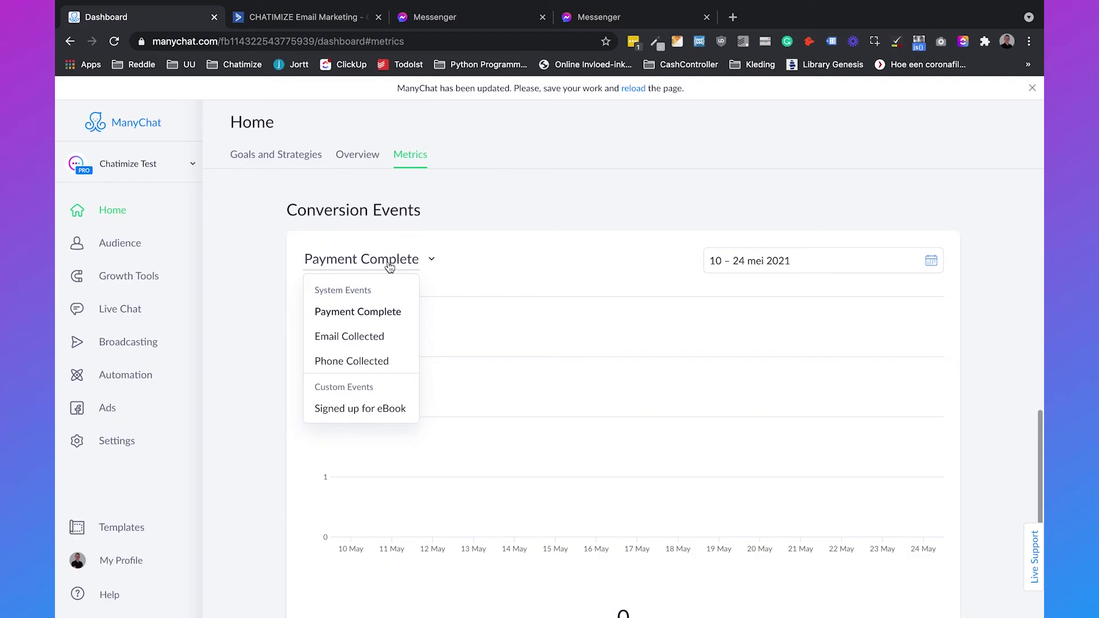
{"action": "left_click", "coordinate": [374, 416]}
{"action": "scroll", "coordinate": [373, 416], "scroll_direction": "down", "scroll_amount": 1}
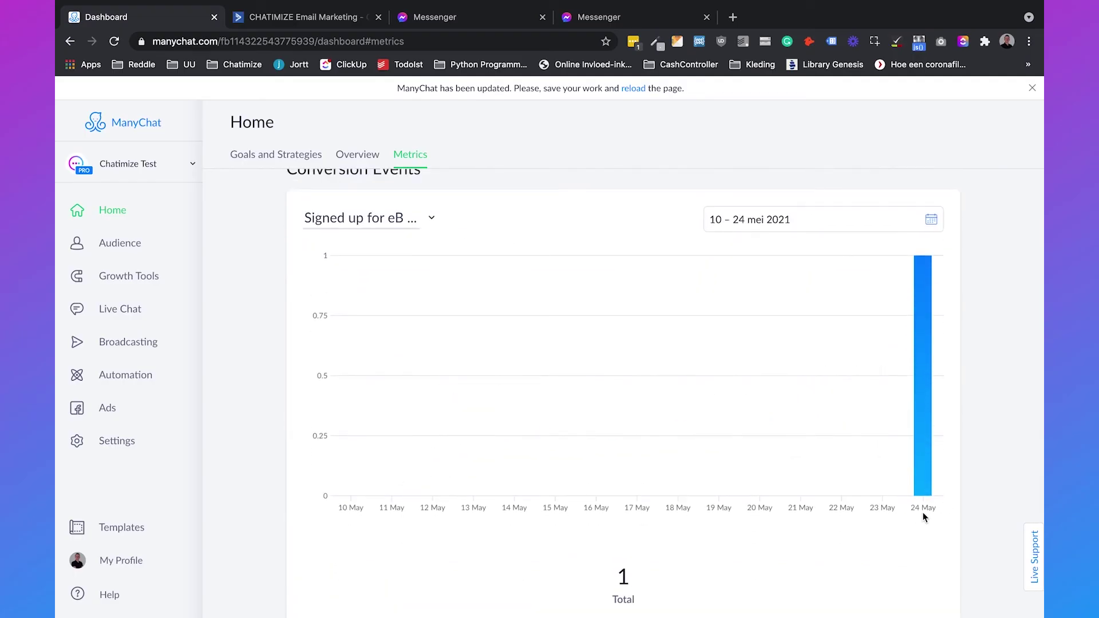
{"action": "mouse_move", "coordinate": [924, 384]}
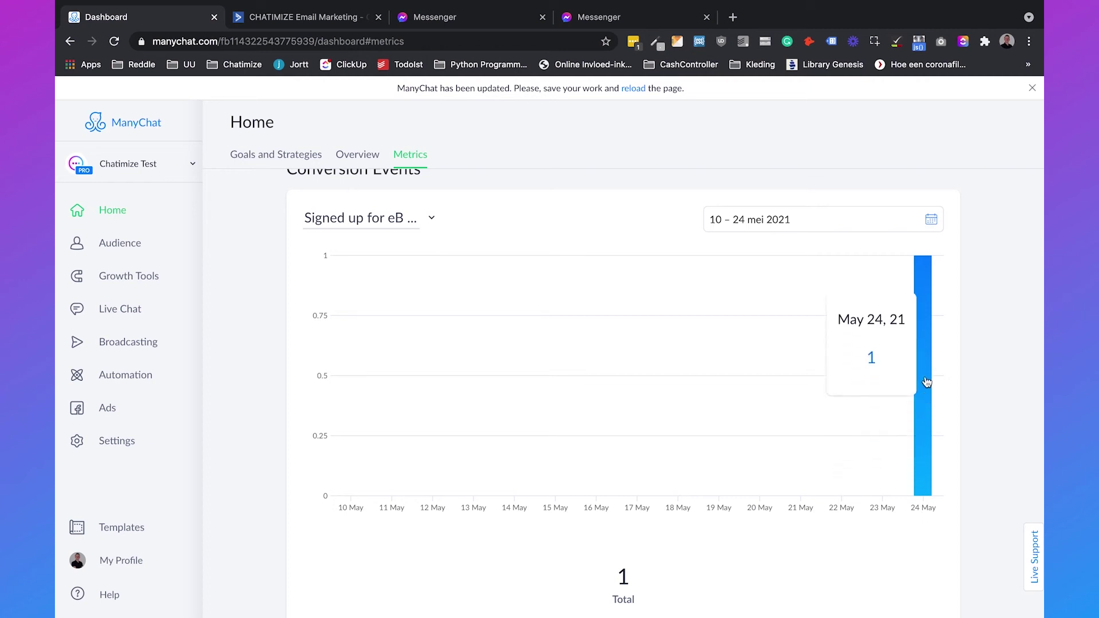
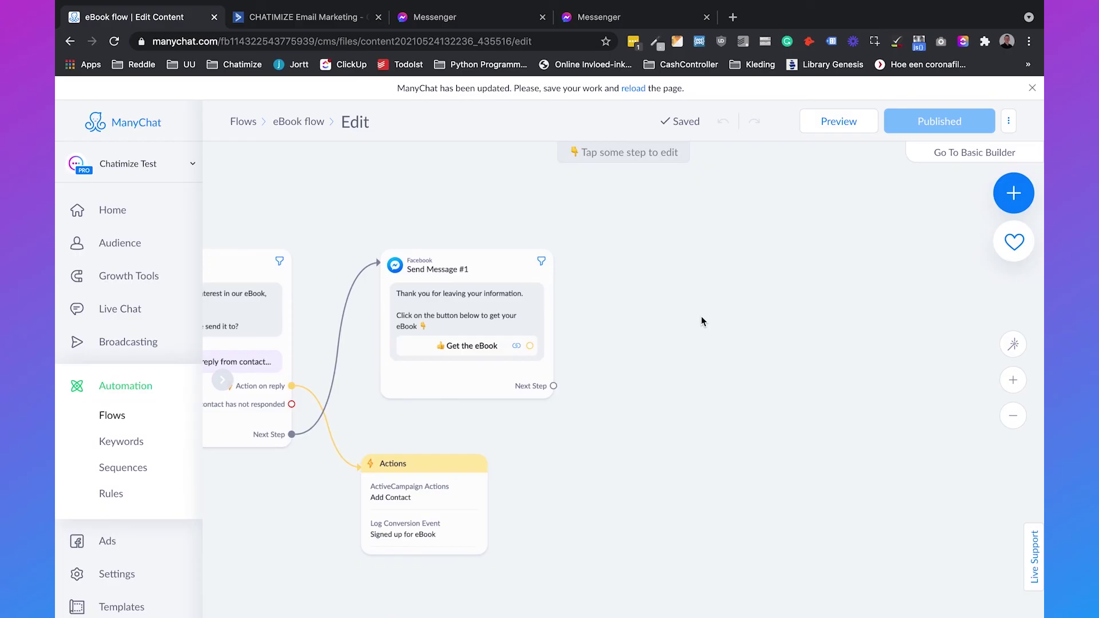
Step: Add a Smart Delay of 4 hours after the eBook message
{"action": "left_click", "coordinate": [553, 386]}
{"action": "left_click", "coordinate": [631, 262]}
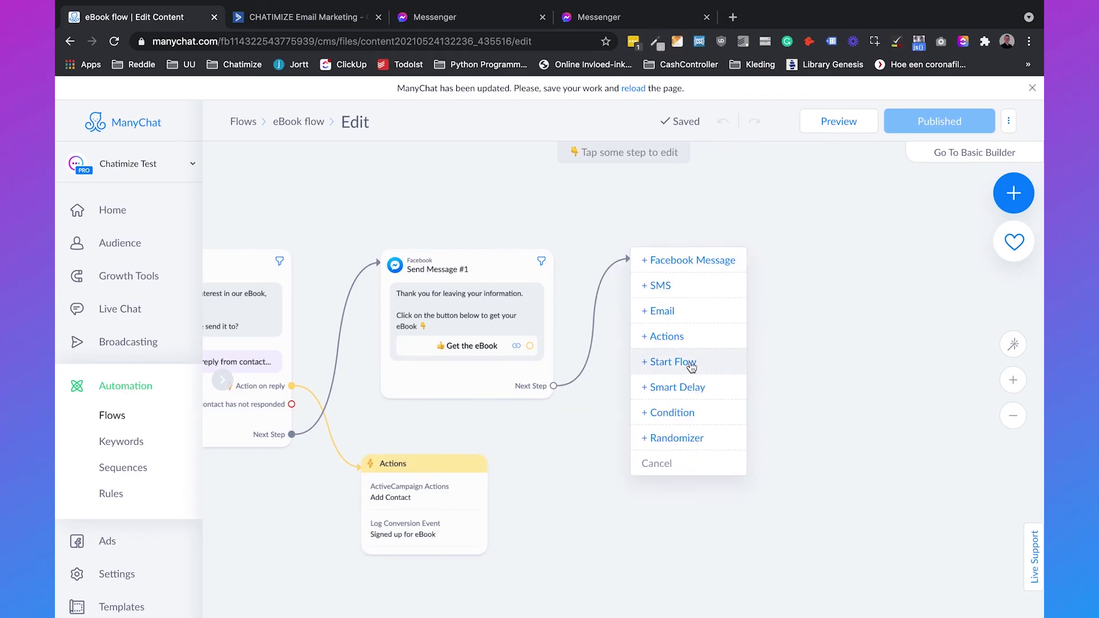
{"action": "left_click", "coordinate": [687, 386]}
{"action": "left_click_drag", "start_coordinate": [232, 254], "coordinate": [326, 250]}
{"action": "type", "text": "4"}
{"action": "left_click", "coordinate": [403, 256]}
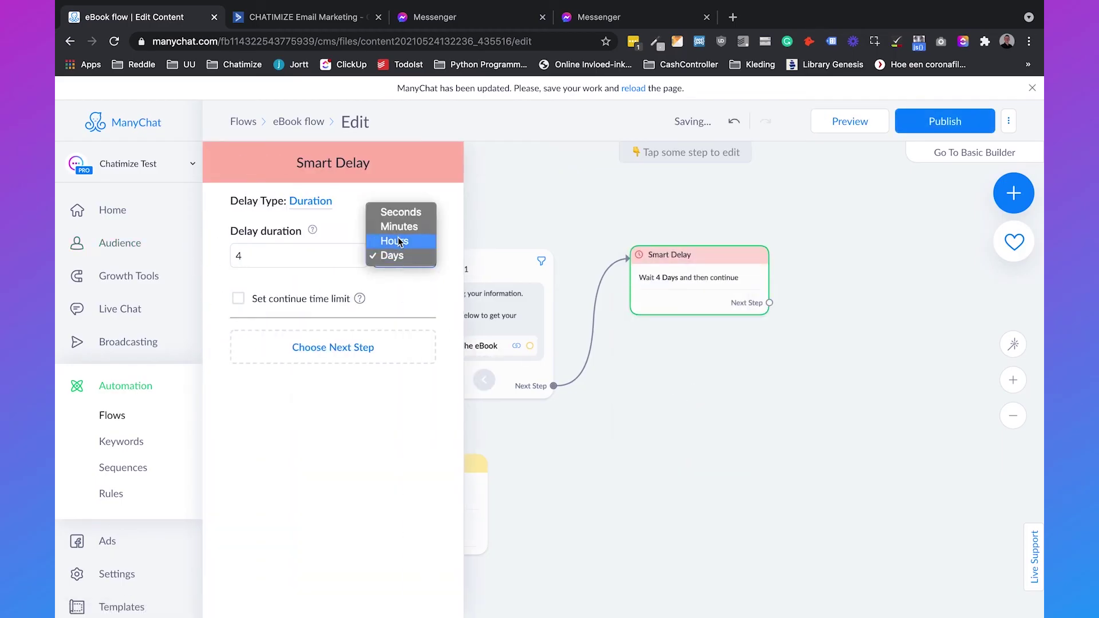
{"action": "left_click", "coordinate": [401, 241]}
{"action": "left_click", "coordinate": [788, 407]}
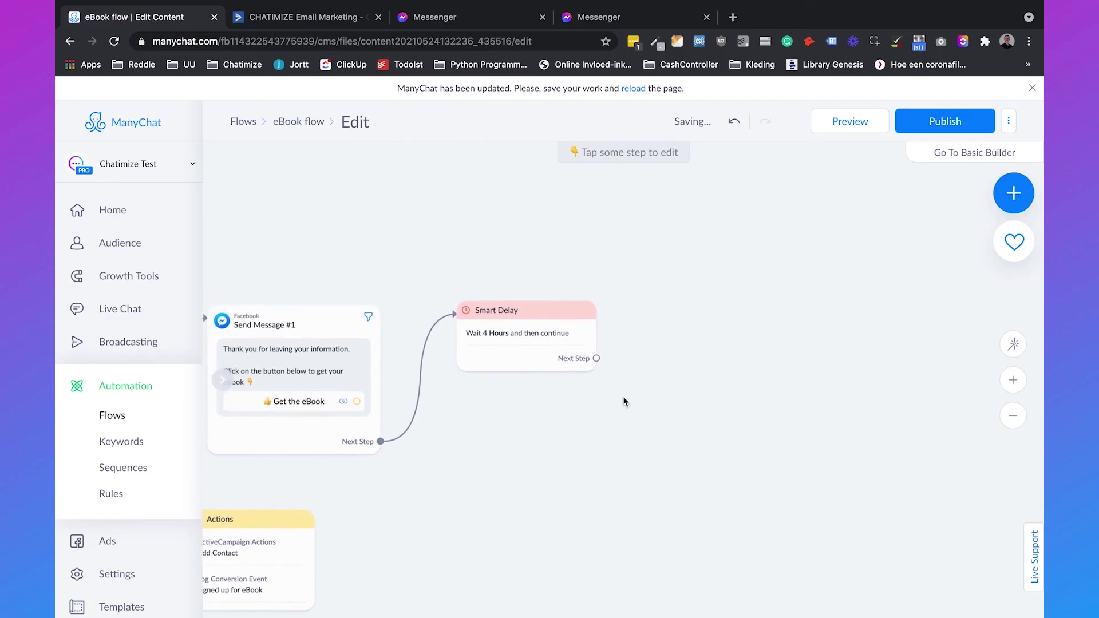
Step: Add a Facebook Messenger message step after the smart delay
{"action": "left_click", "coordinate": [596, 359]}
{"action": "left_click", "coordinate": [665, 325]}
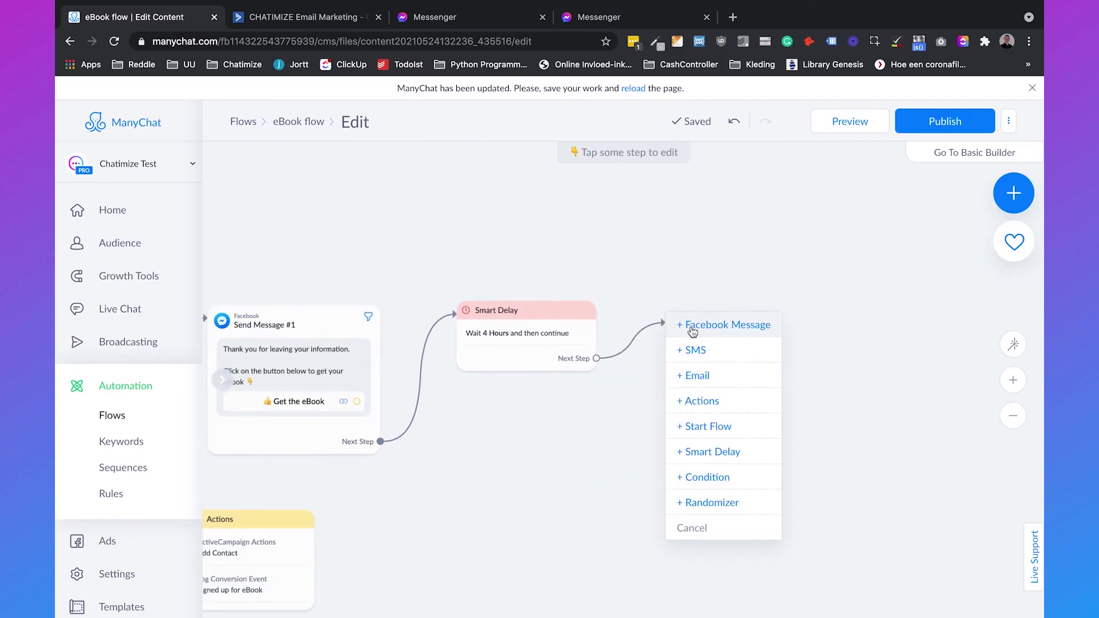
{"action": "left_click", "coordinate": [693, 332]}
Step: Set the message content type to Other and insert the contact's First Name field
{"action": "left_click", "coordinate": [275, 225]}
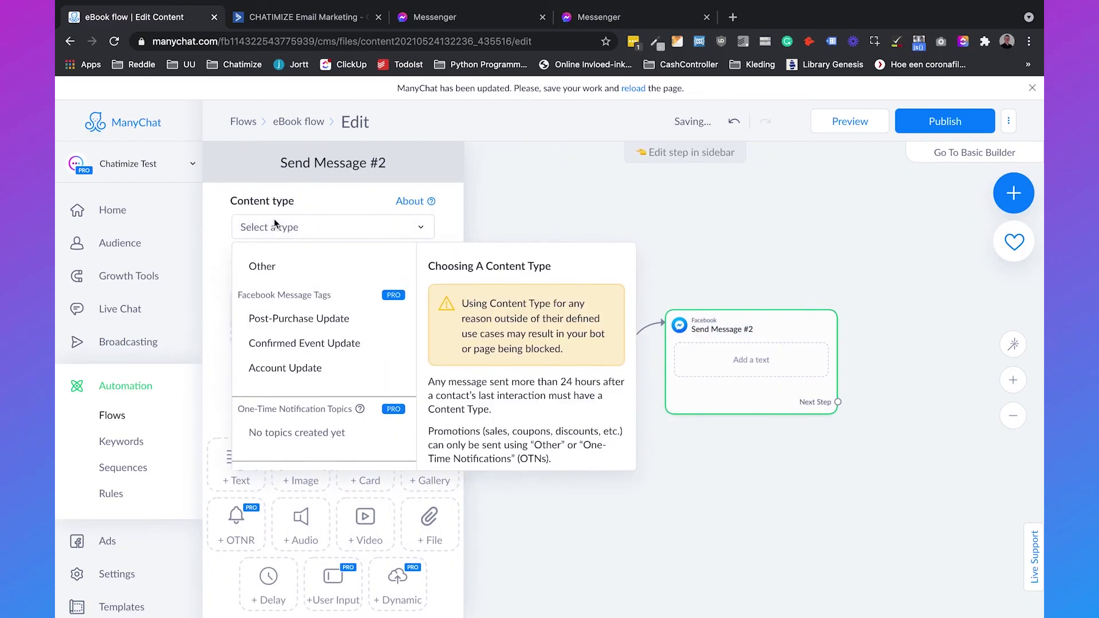
{"action": "left_click", "coordinate": [280, 261]}
{"action": "left_click", "coordinate": [282, 299]}
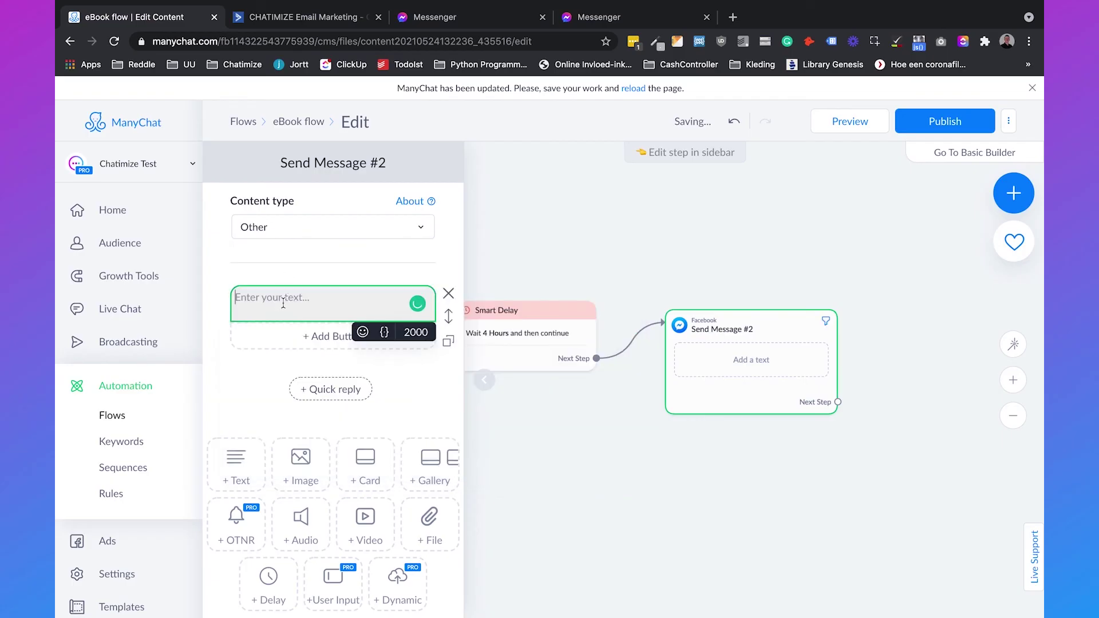
{"action": "left_click", "coordinate": [384, 332]}
{"action": "left_click", "coordinate": [429, 365]}
{"action": "type", "text": "first"}
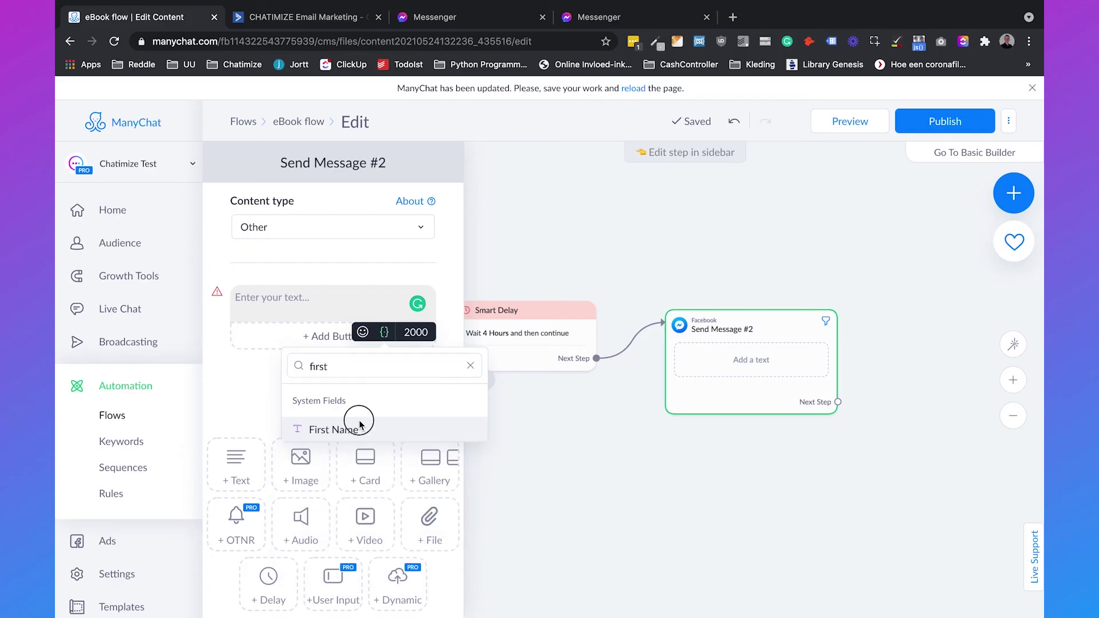
{"action": "left_click", "coordinate": [334, 429]}
Step: Write the chatbot course pitch and today-only offer, ending 'Click on the button below to get it 👇'
{"action": "type", "text": ", we also have a "}
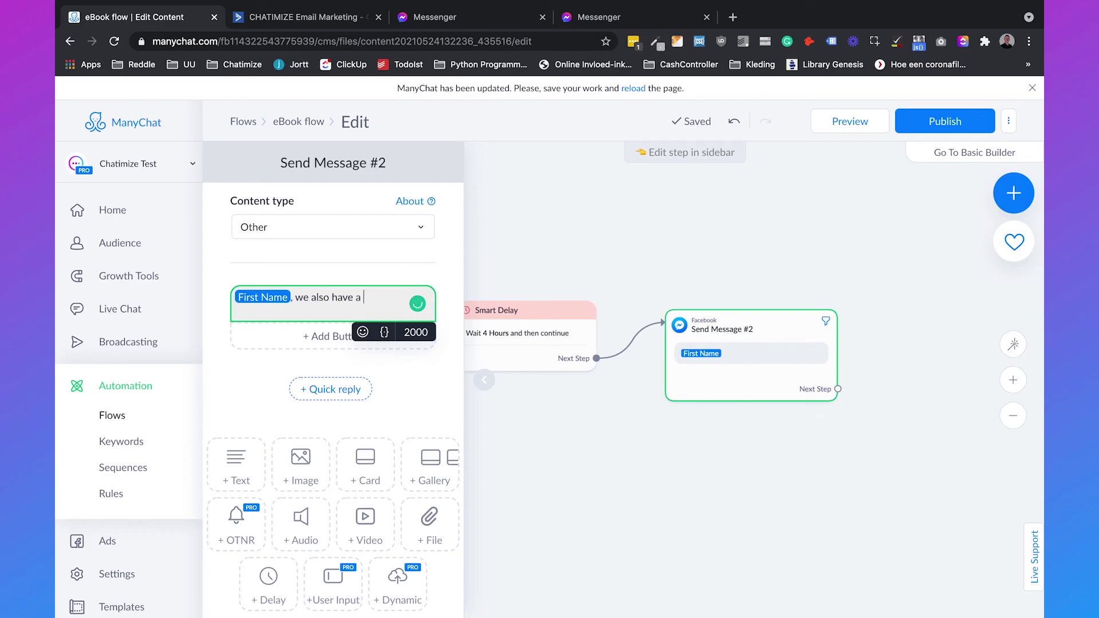
{"action": "type", "text": "really good course about"}
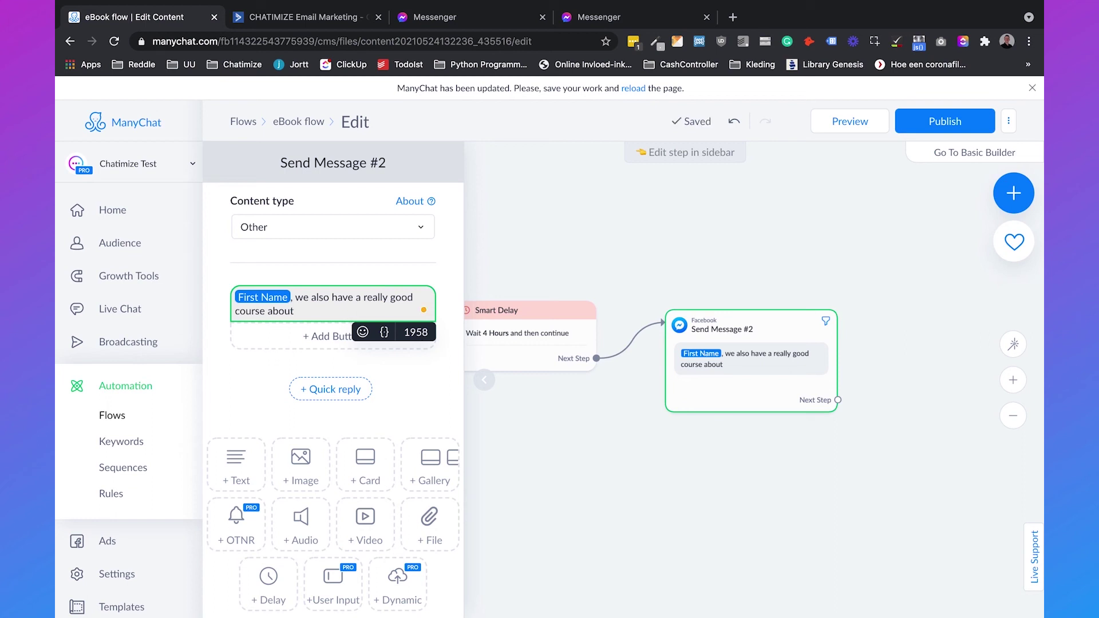
{"action": "type", "text": "creating chatbots."}
{"action": "key", "text": "Return"}
{"action": "key", "text": "Return"}
{"action": "type", "text": "We "}
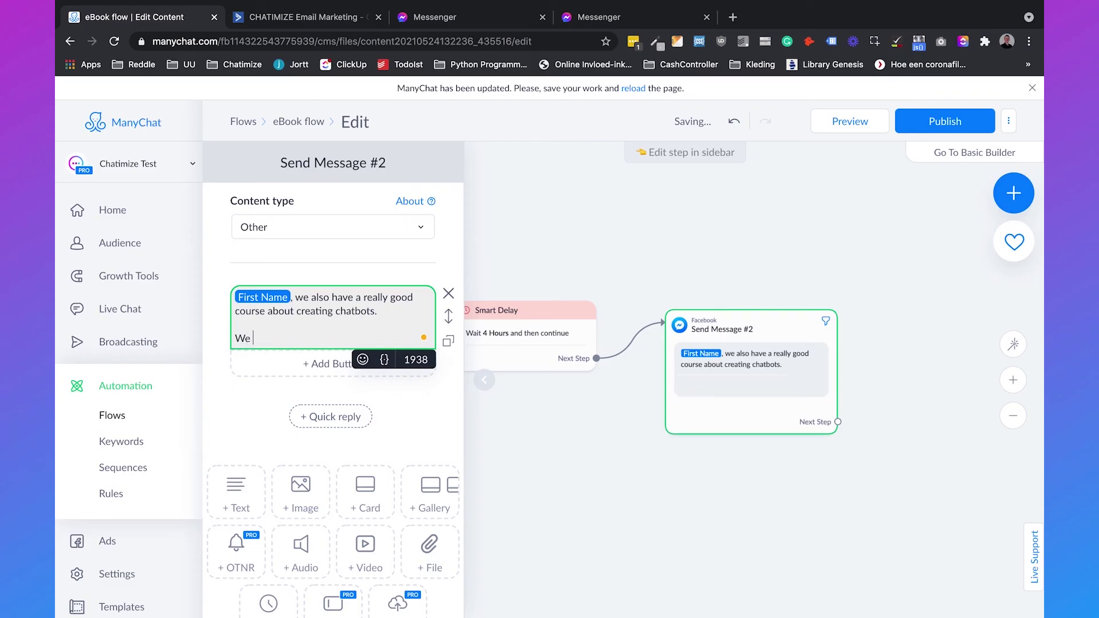
{"action": "type", "text": "also have a limited offer which is "}
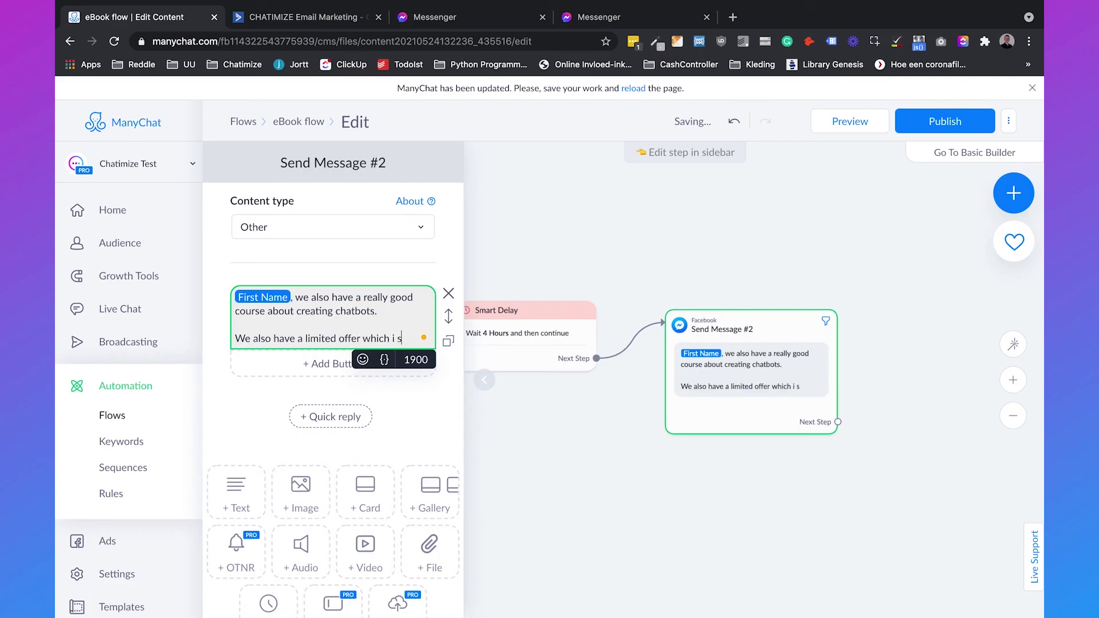
{"action": "type", "text": "only avai"}
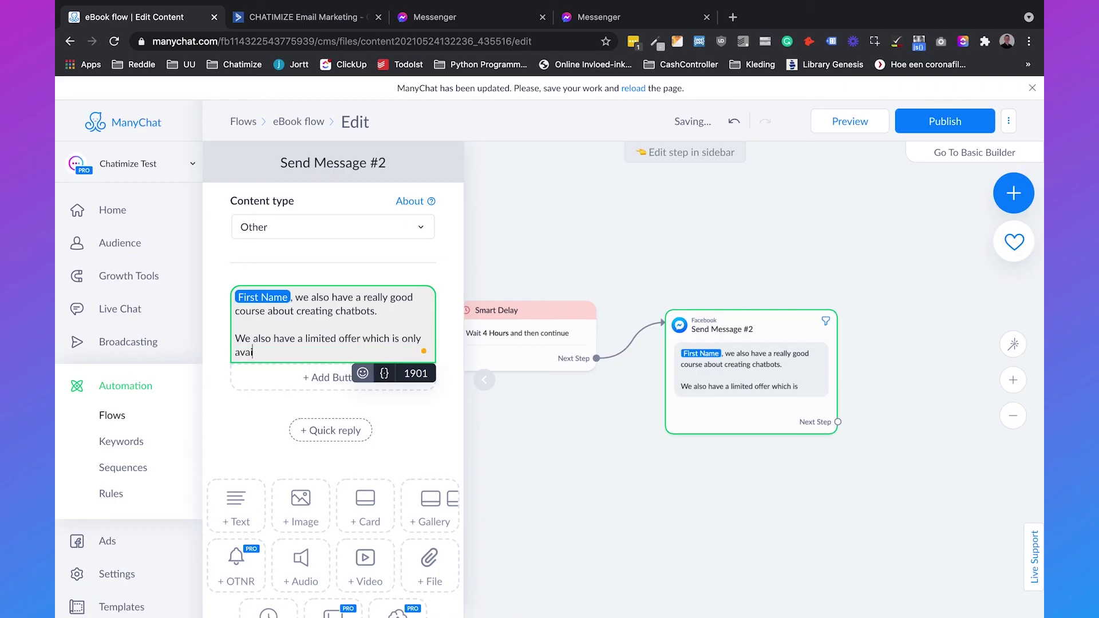
{"action": "type", "text": "bable today."}
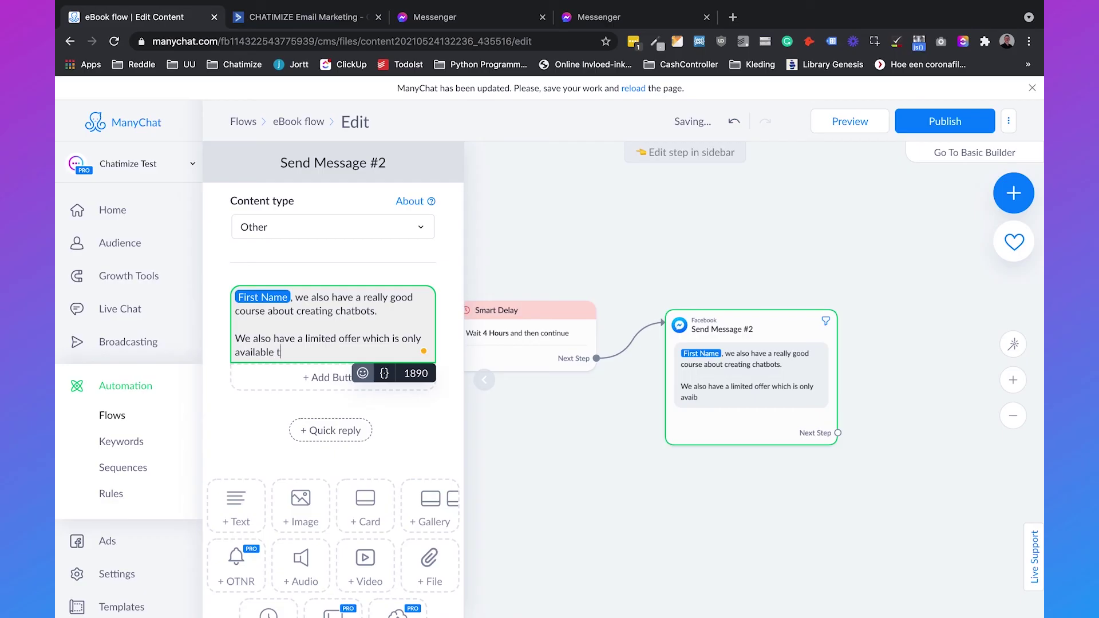
{"action": "key", "text": "Return"}
{"action": "key", "text": "Return"}
{"action": "type", "text": "Click on"}
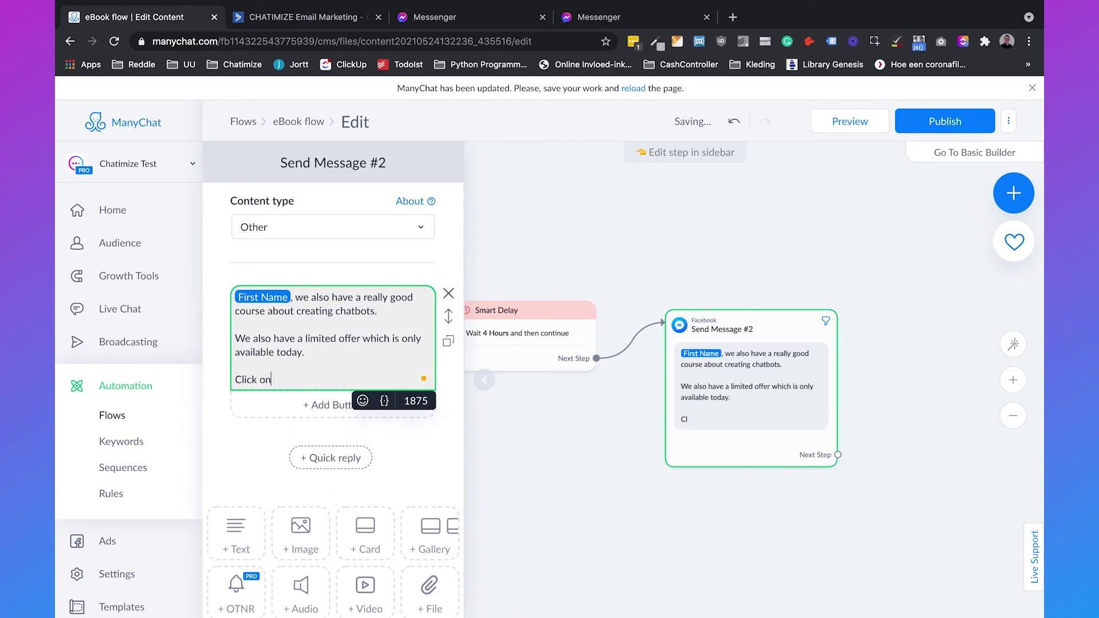
{"action": "type", "text": " the button below to get it 👇"}
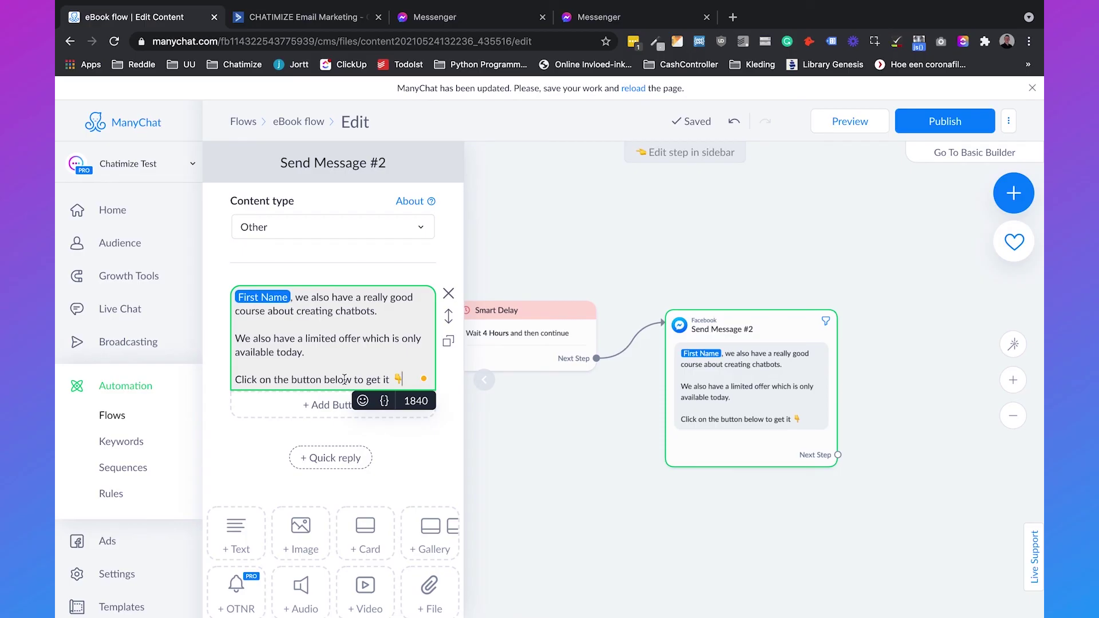
{"action": "left_click", "coordinate": [329, 407]}
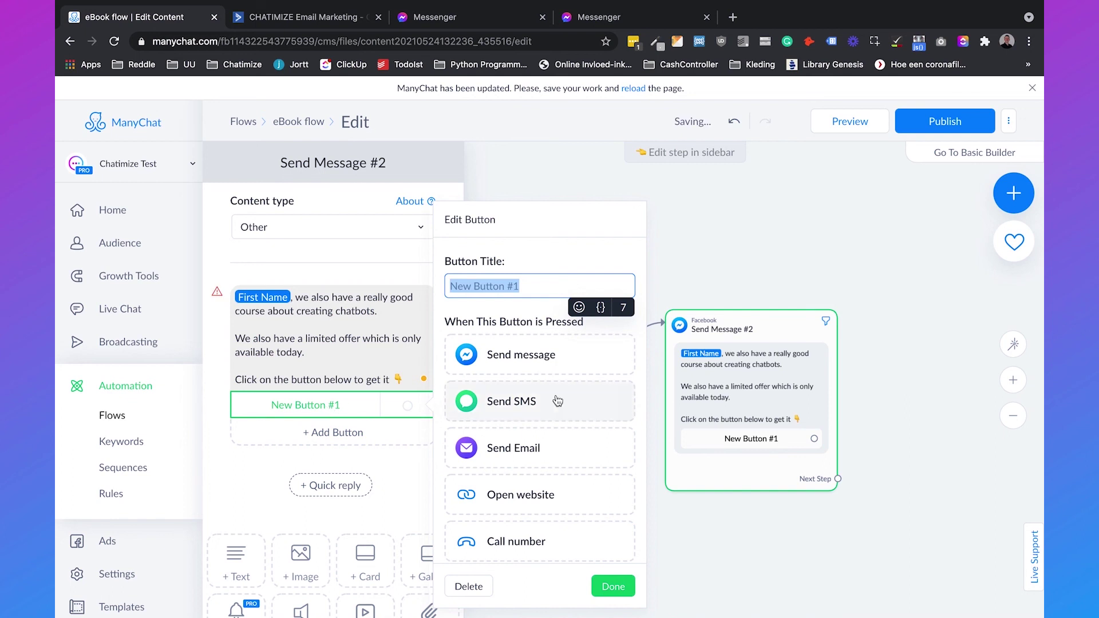
{"action": "left_click", "coordinate": [498, 559]}
{"action": "left_click", "coordinate": [516, 441]}
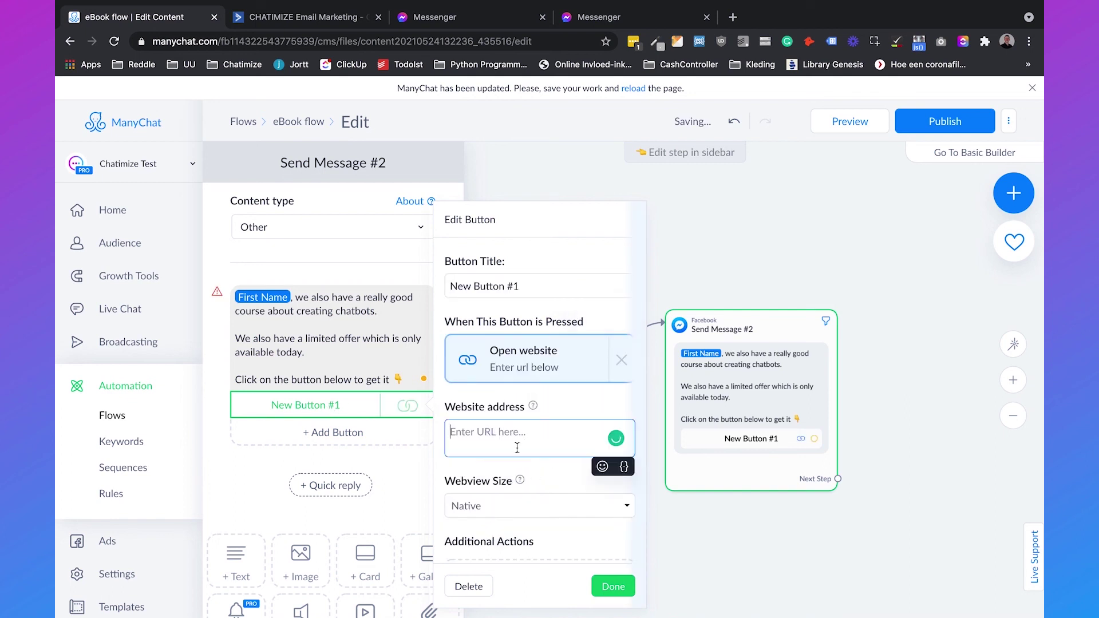
{"action": "type", "text": "https://chatimizee."}
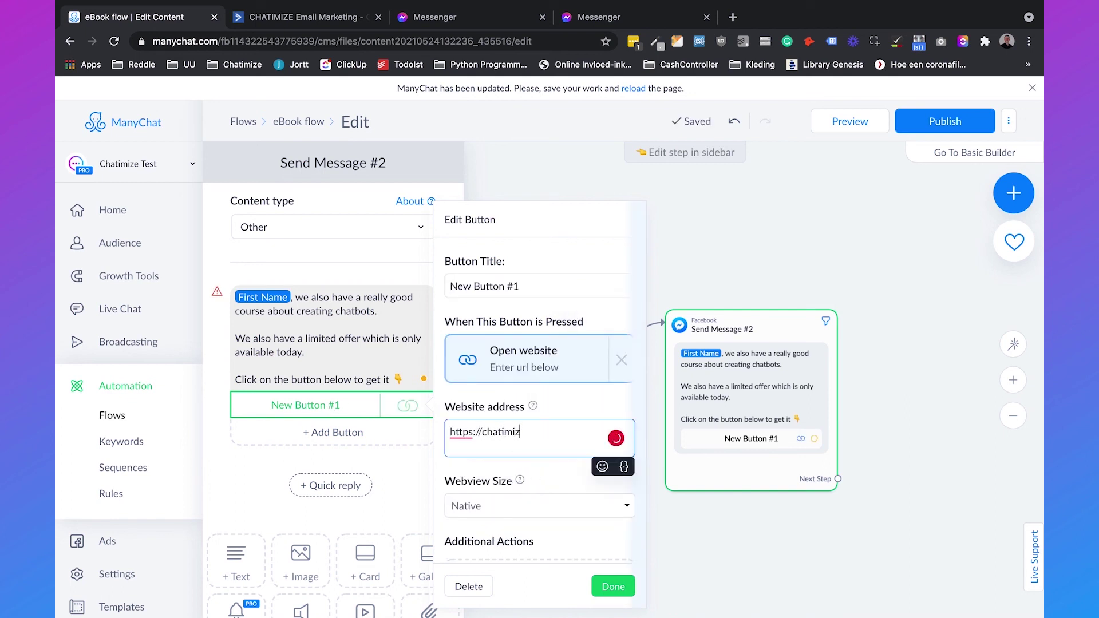
{"action": "key", "text": "BackSpace"}
{"action": "key", "text": "BackSpace"}
{"action": "type", "text": ".com"}
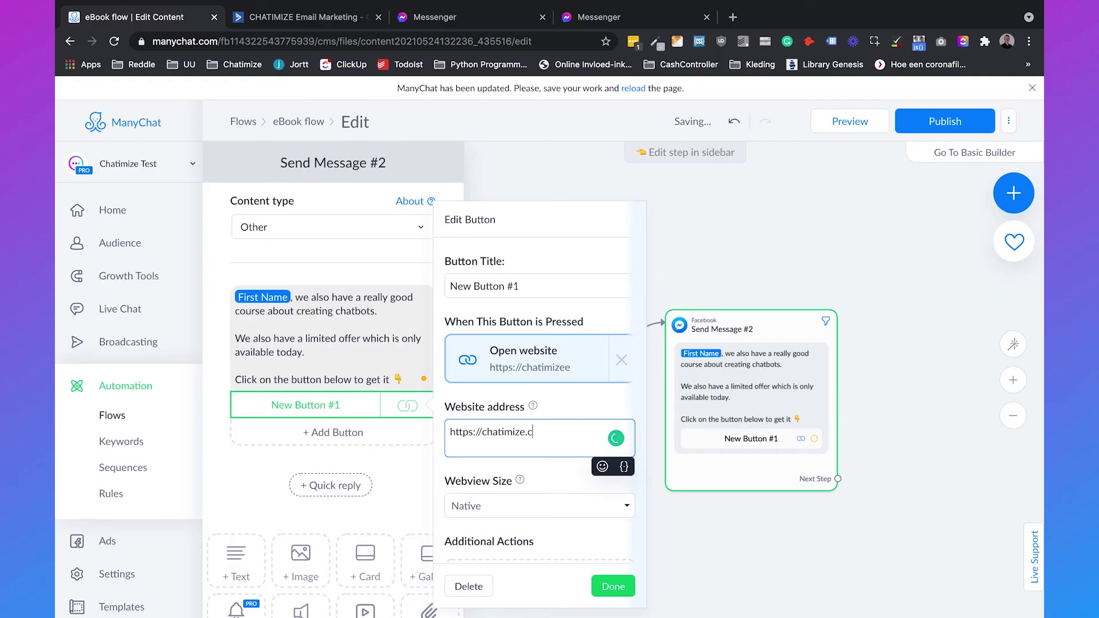
{"action": "left_click", "coordinate": [607, 584]}
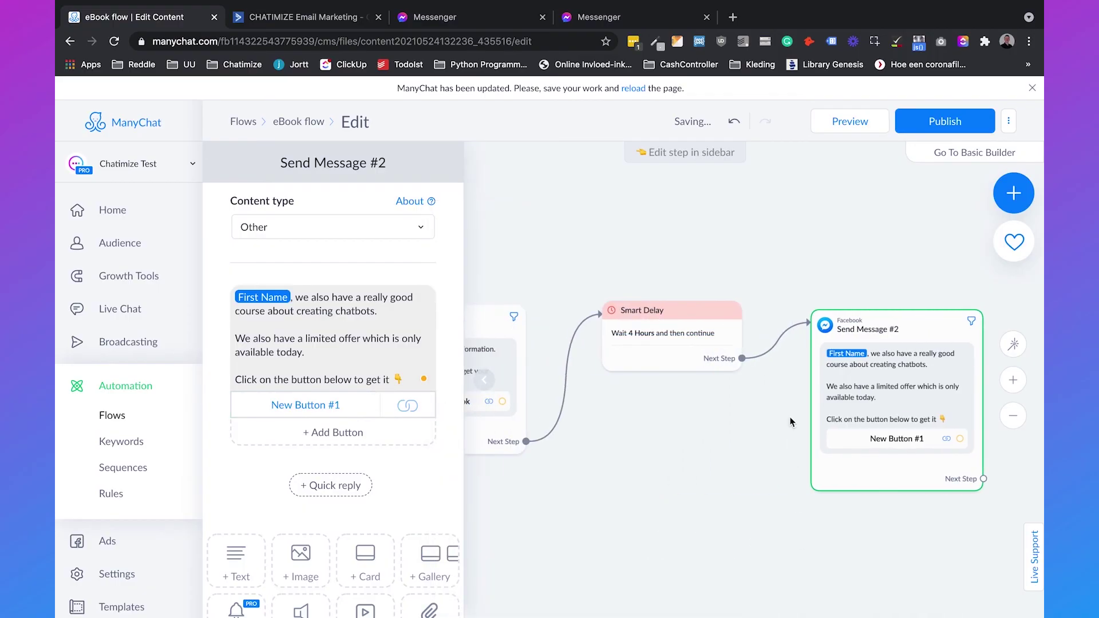
Step: Publish the flow, change the Smart Delay from 4 hours to 30 seconds, and republish
{"action": "left_click", "coordinate": [945, 121]}
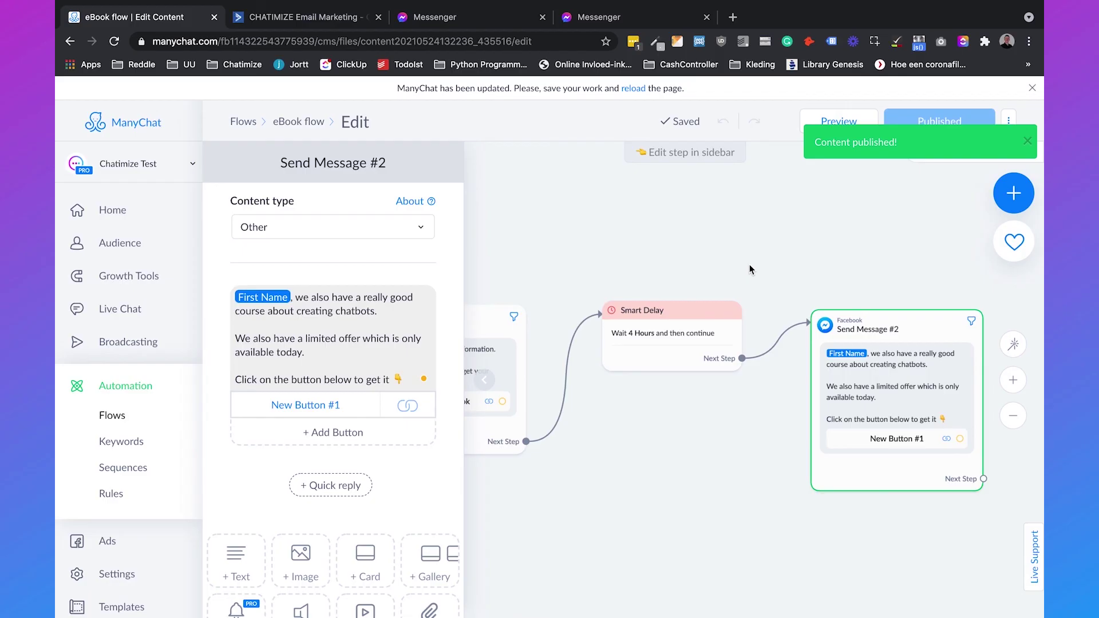
{"action": "left_click", "coordinate": [689, 347]}
{"action": "left_click", "coordinate": [282, 266]}
{"action": "key", "text": "BackSpace"}
{"action": "type", "text": "30"}
{"action": "left_click", "coordinate": [400, 255]}
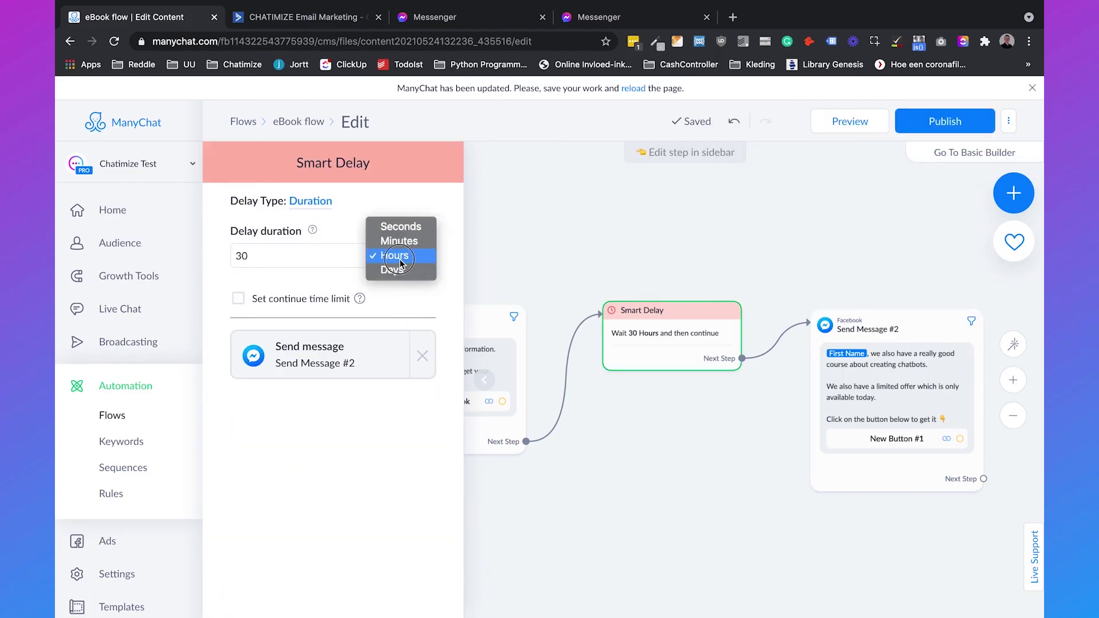
{"action": "left_click", "coordinate": [399, 227]}
{"action": "left_click", "coordinate": [732, 267]}
{"action": "left_click", "coordinate": [959, 121]}
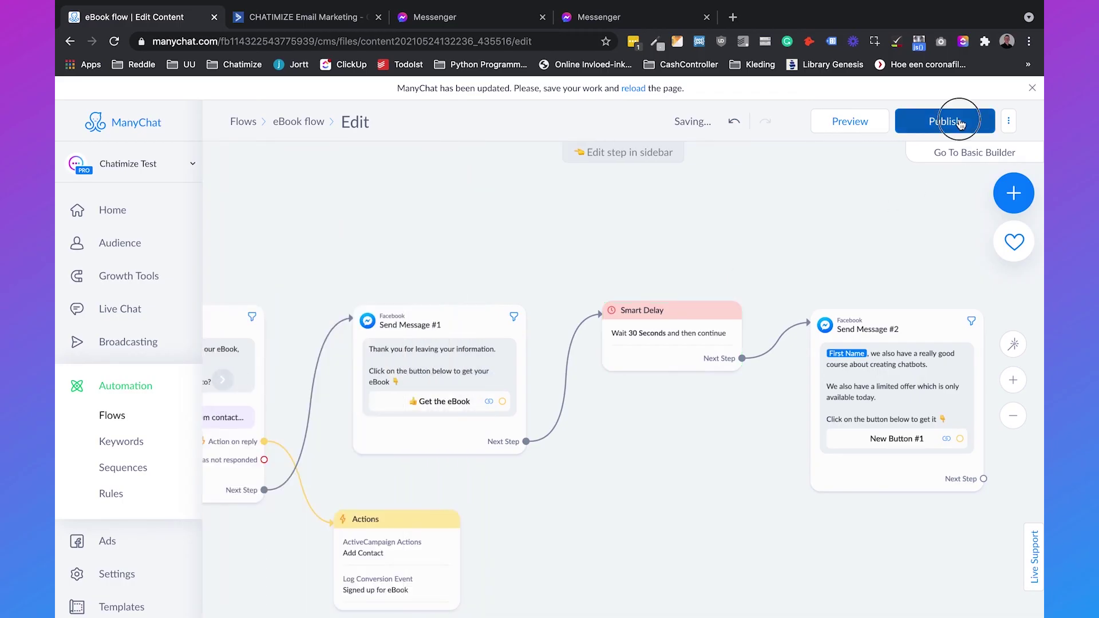
Step: Preview the flow in the Chatimize Test Messenger chat and answer with the suggested e-mail quick reply
{"action": "left_click", "coordinate": [844, 121]}
{"action": "left_click", "coordinate": [707, 17]}
{"action": "left_click", "coordinate": [475, 17]}
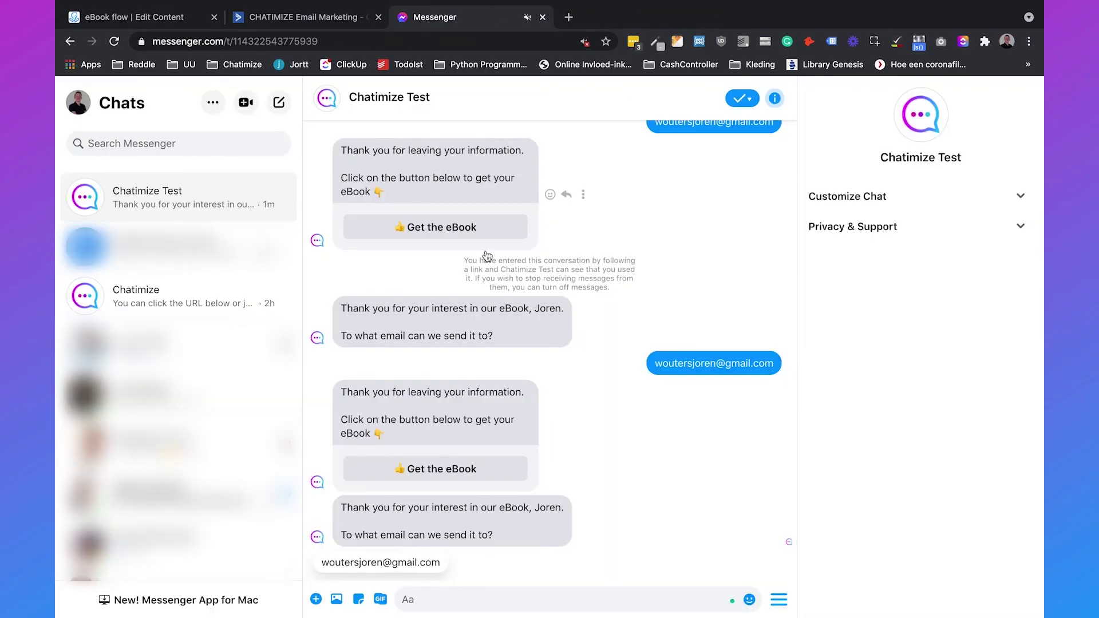
{"action": "left_click", "coordinate": [404, 569]}
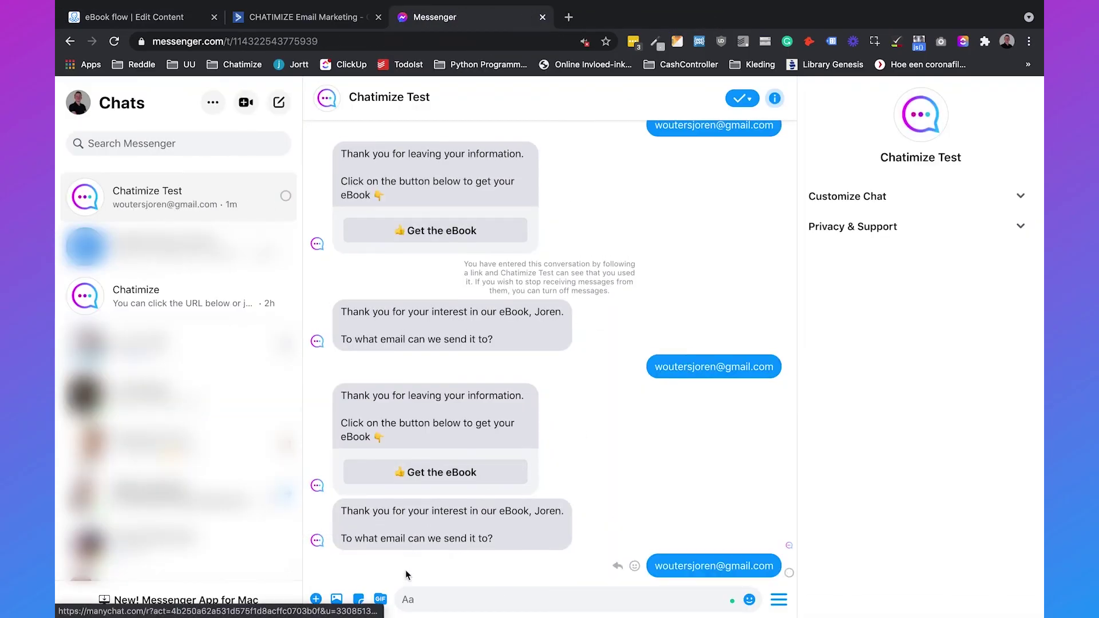